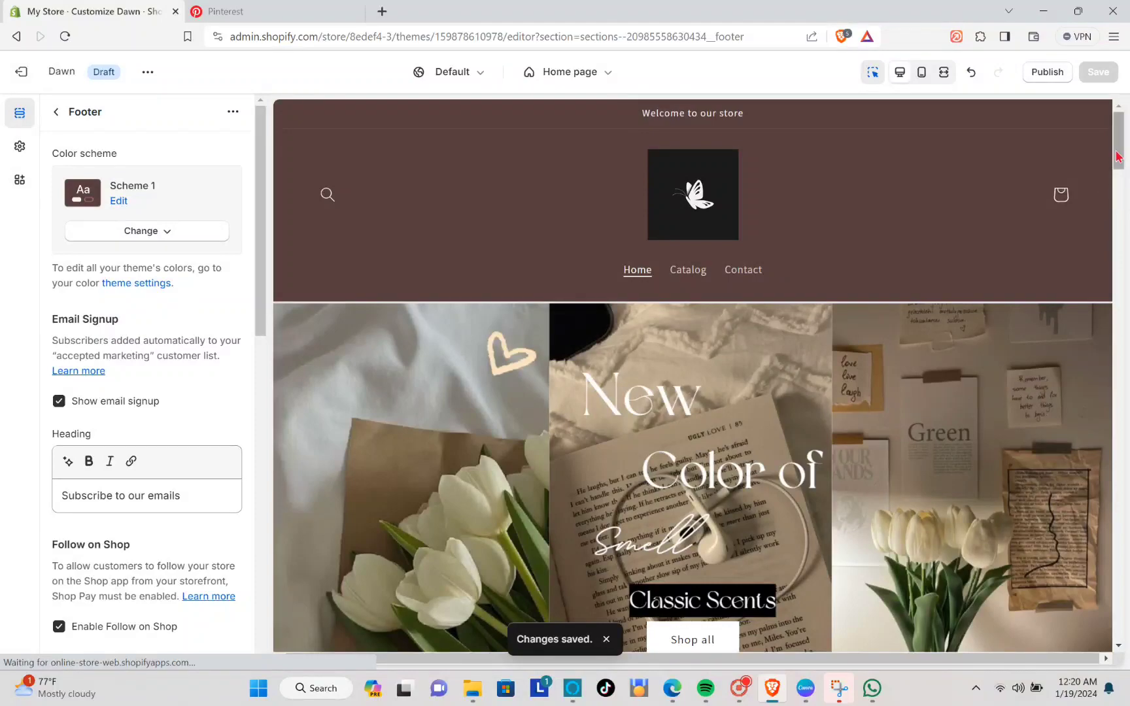
# Step: Scroll the theme editor preview to review the finished homepage down to the Let's Connect banner
pyautogui.moveTo(1119, 159); pyautogui.dragTo(1127, 614)
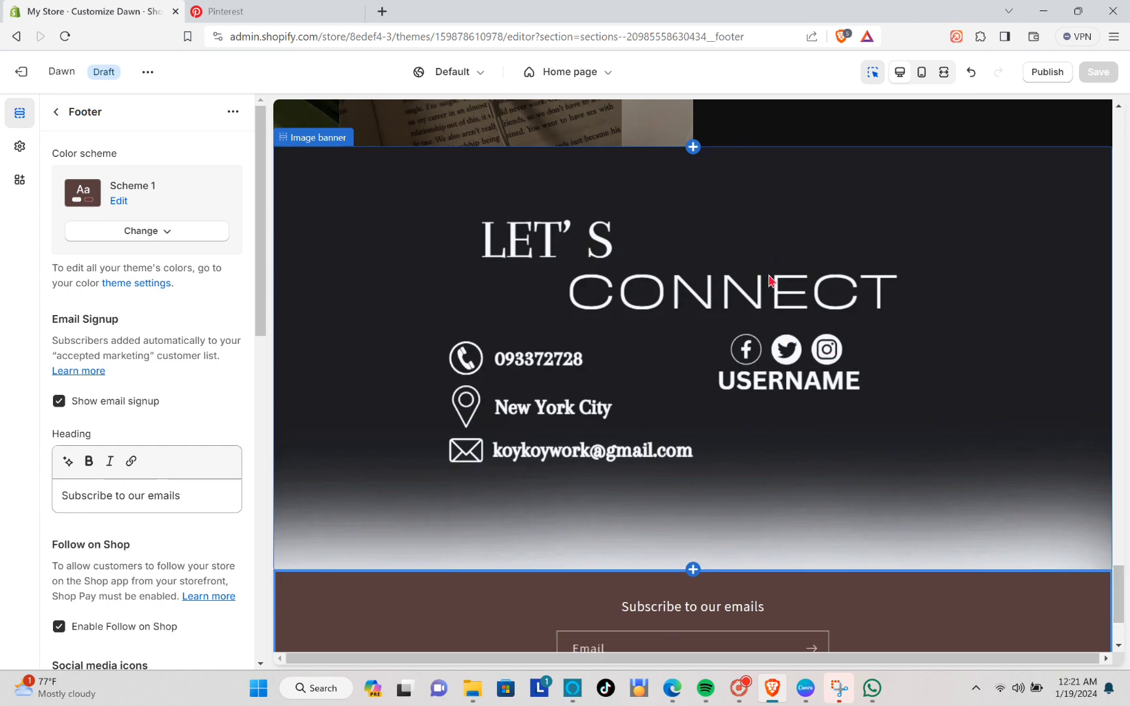
pyautogui.scroll(10, 830, 421)
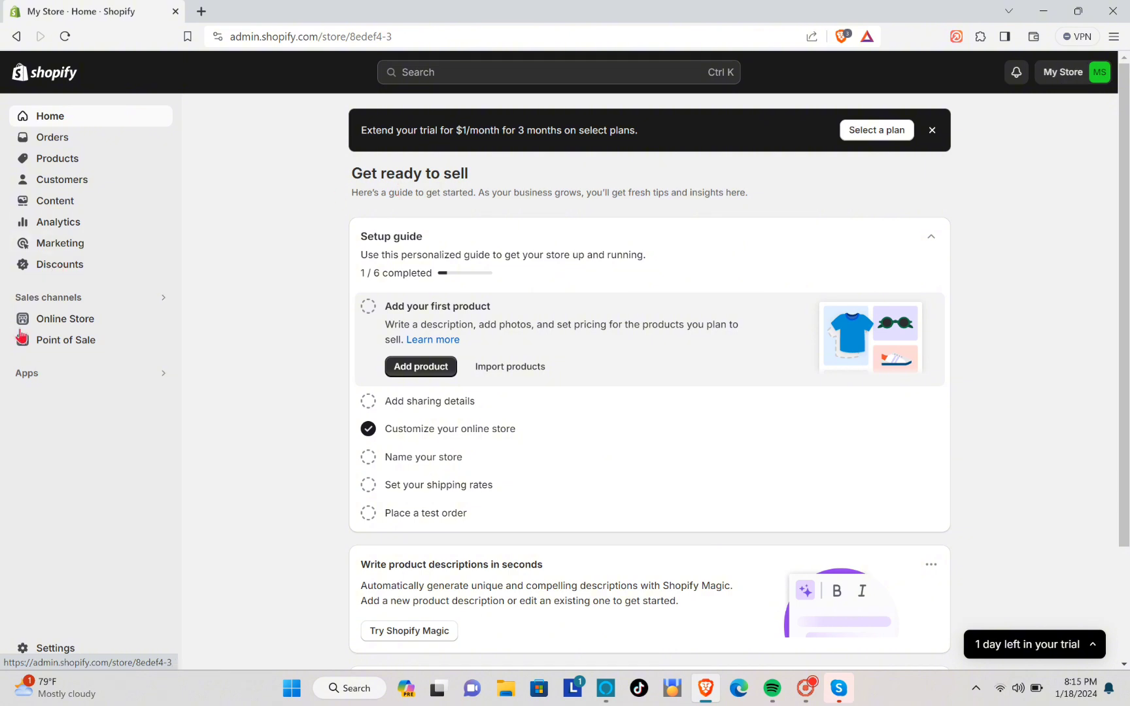
# Step: From Online Store > Themes, start customizing the Dawn theme
pyautogui.click(76, 319)
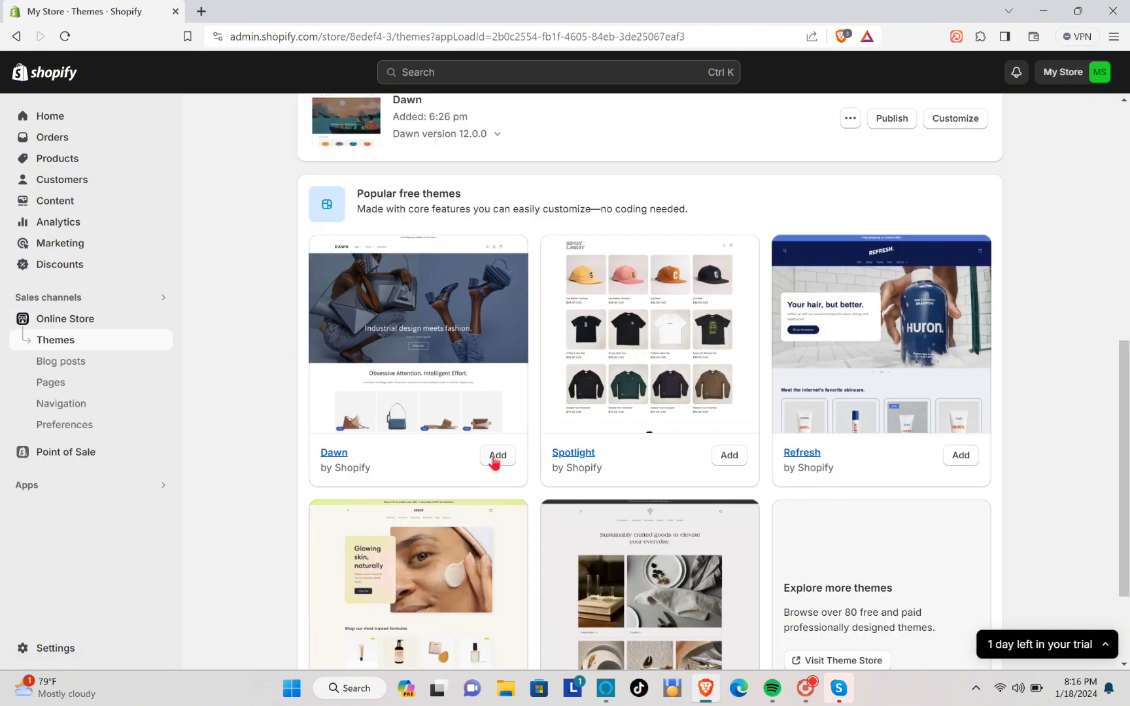
pyautogui.scroll(1, 589, 419)
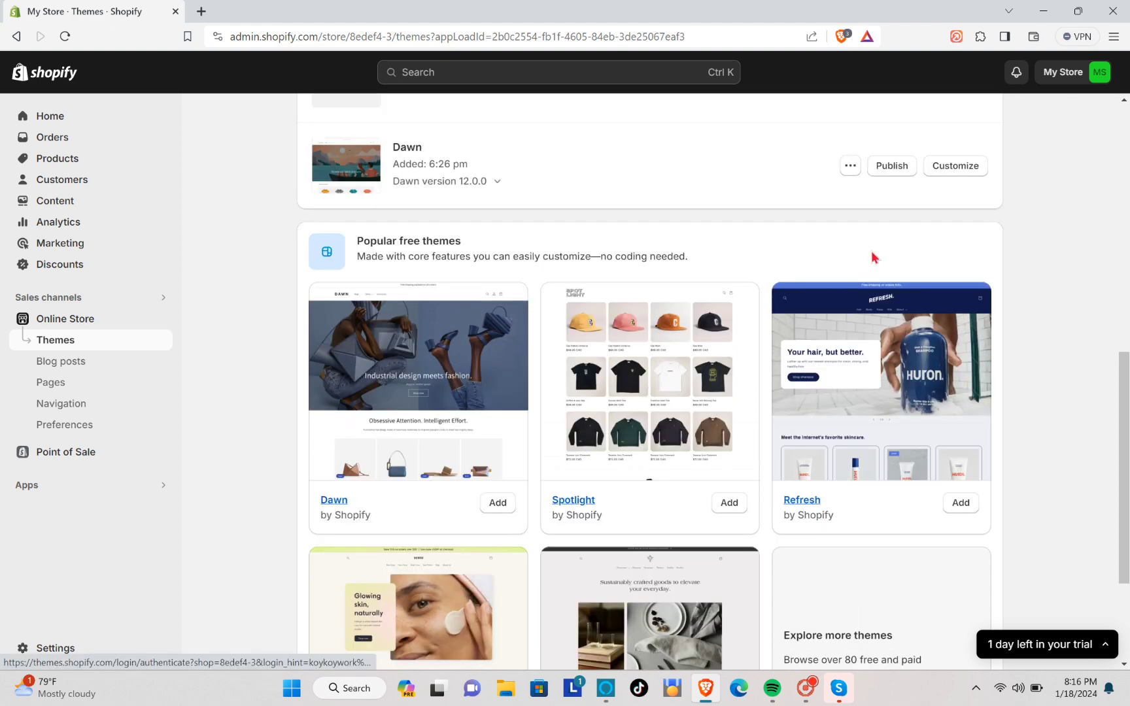
pyautogui.click(955, 167)
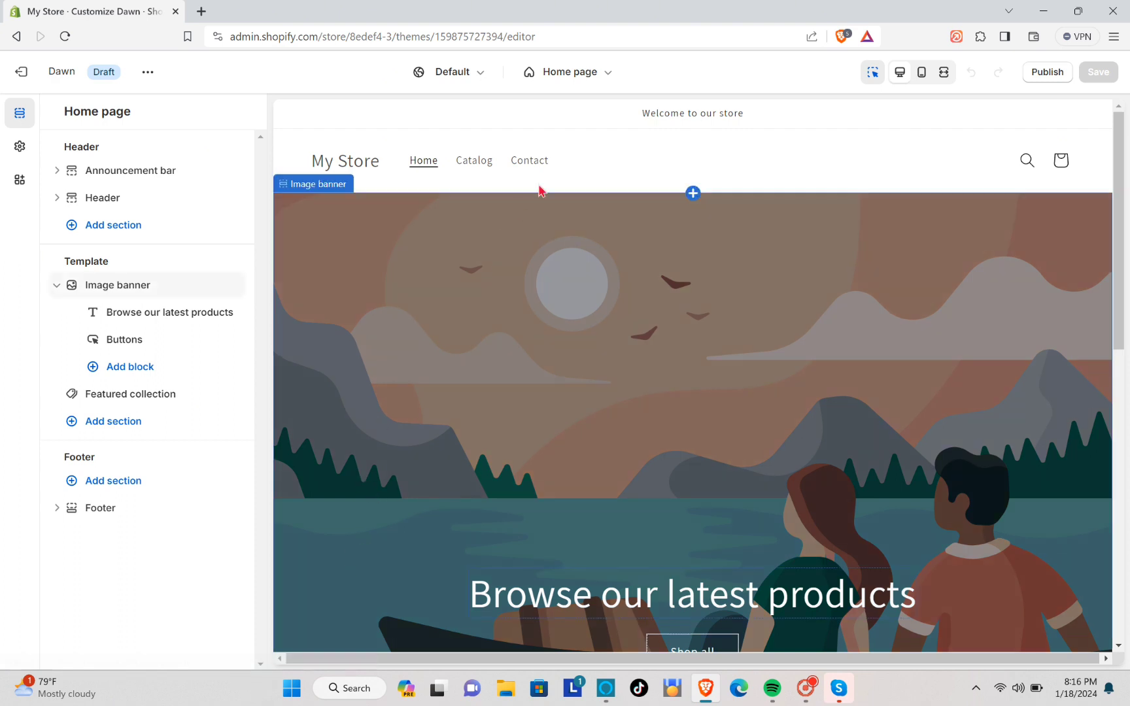
# Step: In Theme settings > Colors, set Scheme 1's background to dark brown #291919
pyautogui.click(606, 163)
pyautogui.click(20, 146)
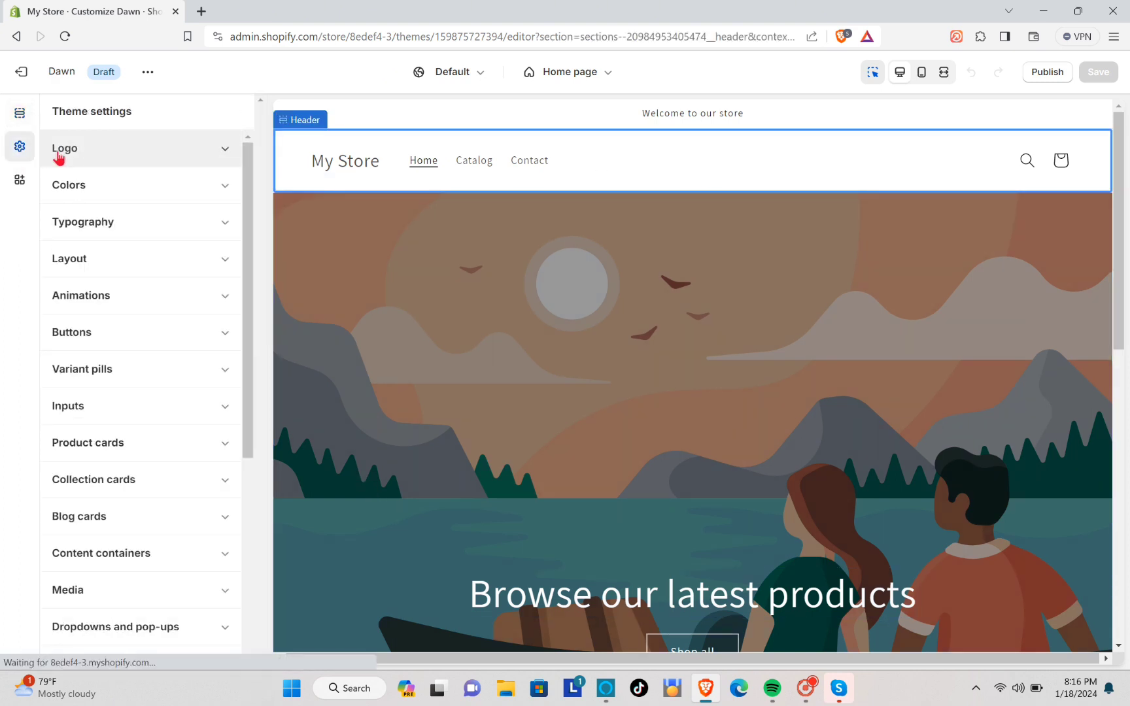
pyautogui.click(79, 185)
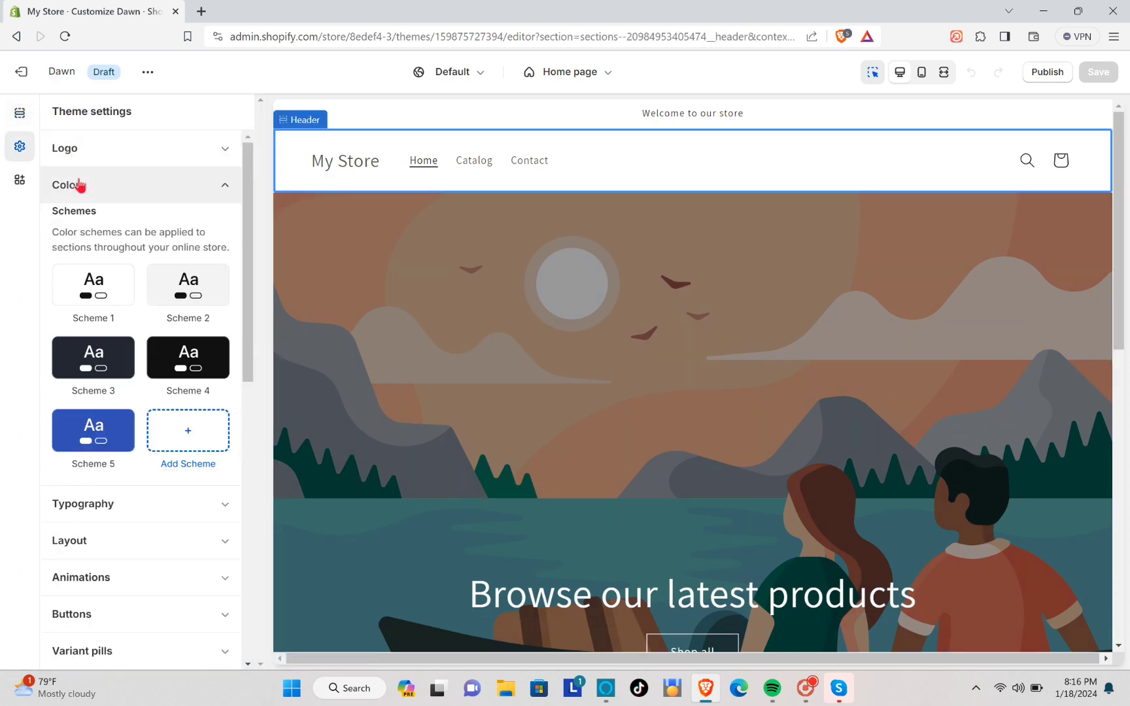
pyautogui.click(100, 293)
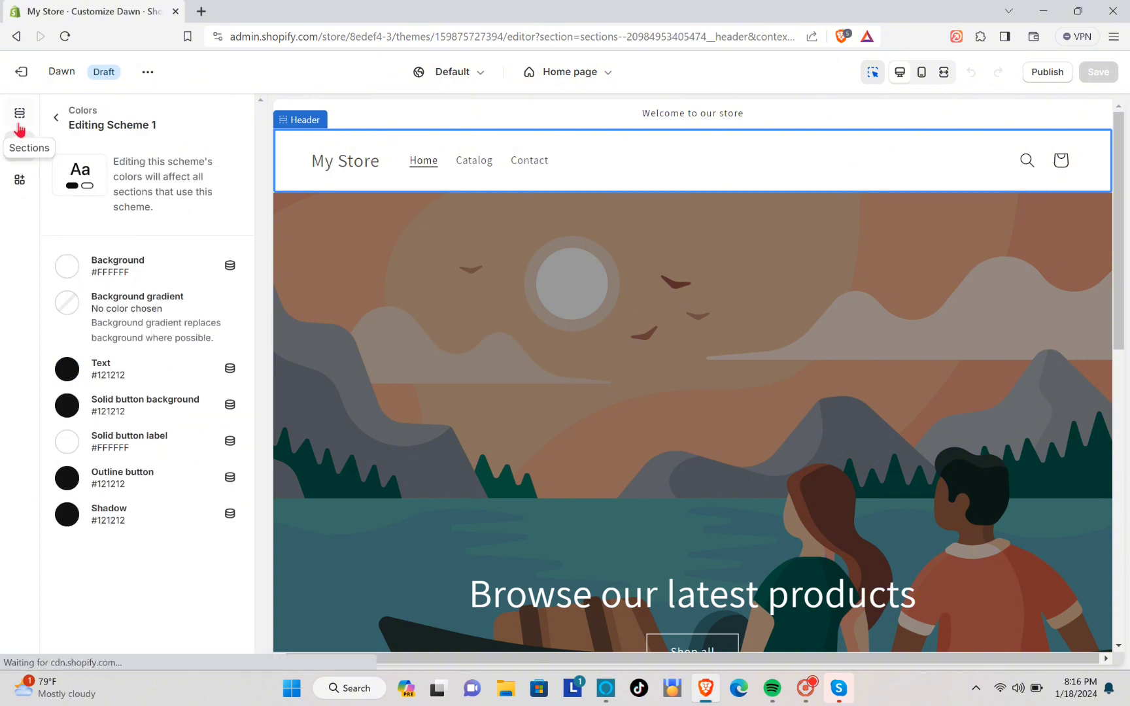
pyautogui.click(67, 266)
pyautogui.moveTo(78, 330); pyautogui.dragTo(109, 391)
pyautogui.click(63, 217)
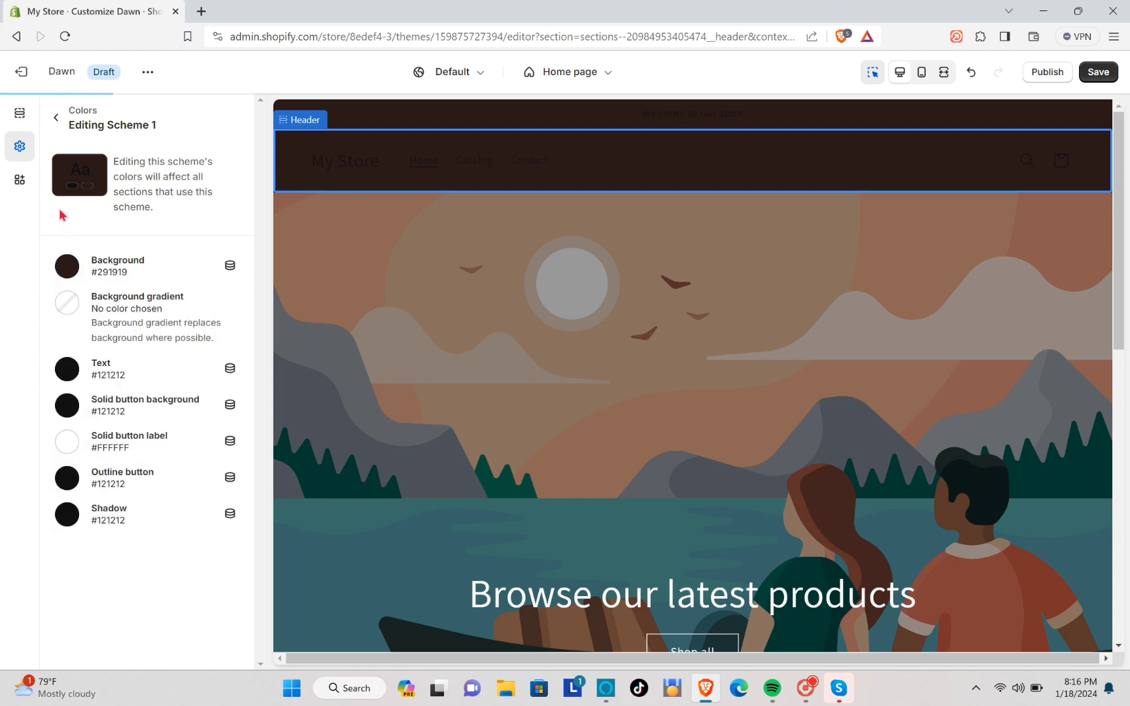
# Step: Set Scheme 1's text to pink #D1B9B9 and solid button background to #F0D6D6
pyautogui.click(68, 370)
pyautogui.moveTo(66, 171); pyautogui.dragTo(75, 91)
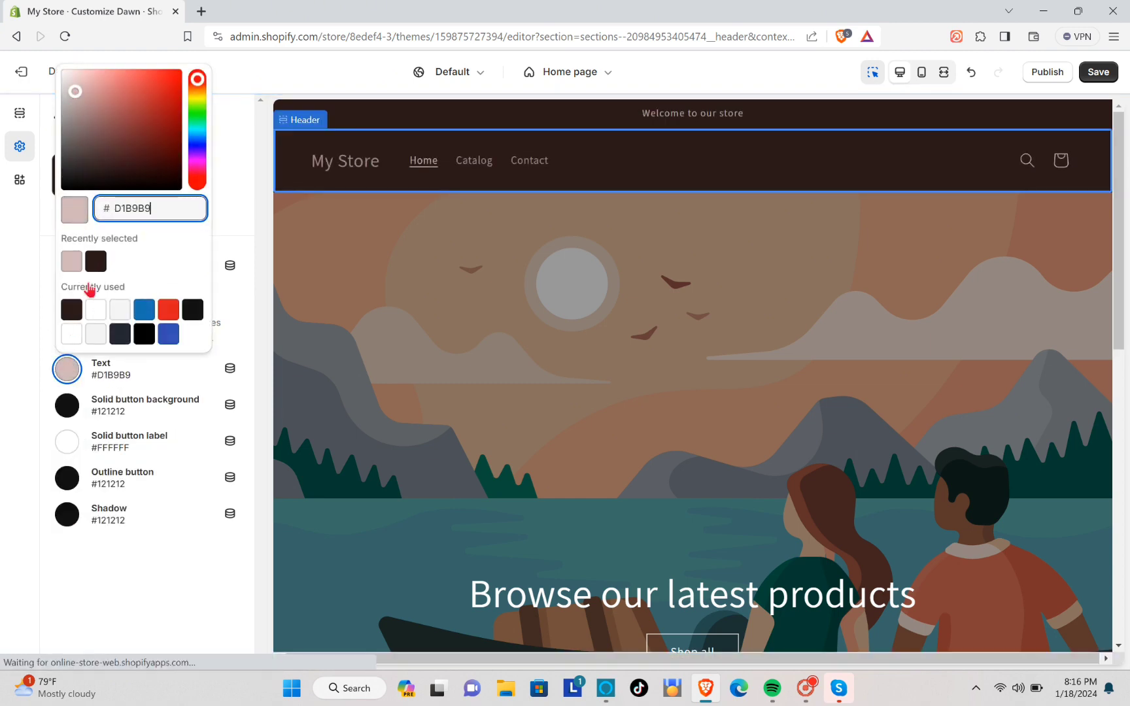
pyautogui.click(541, 236)
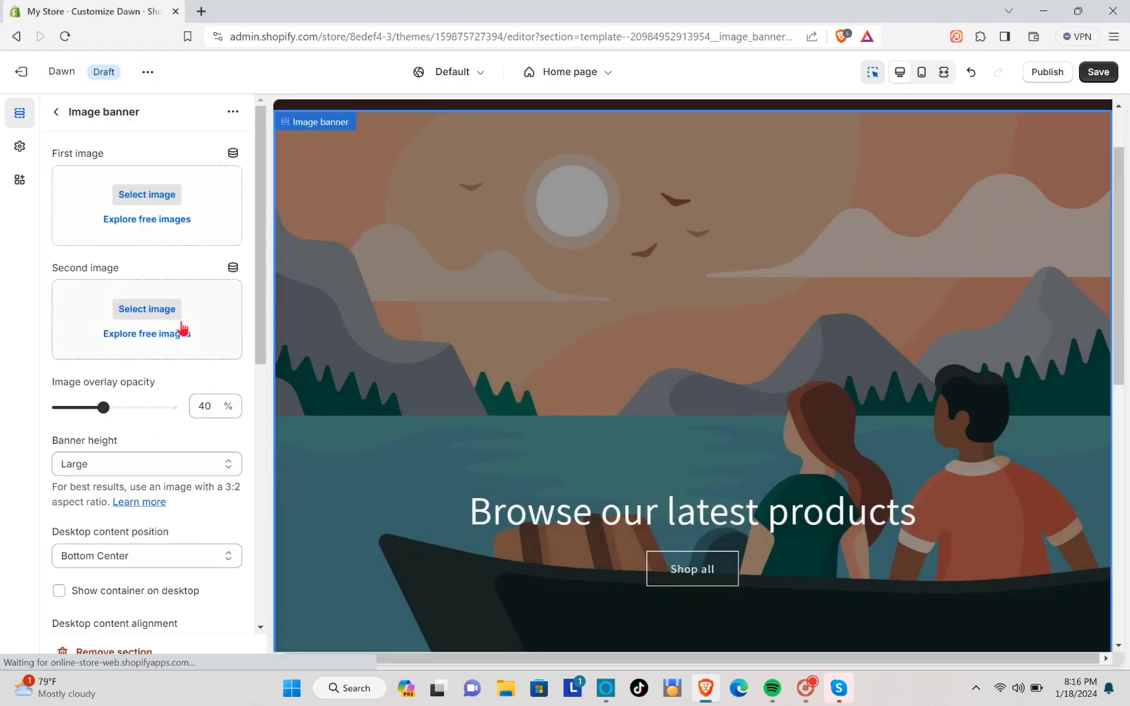
pyautogui.click(20, 146)
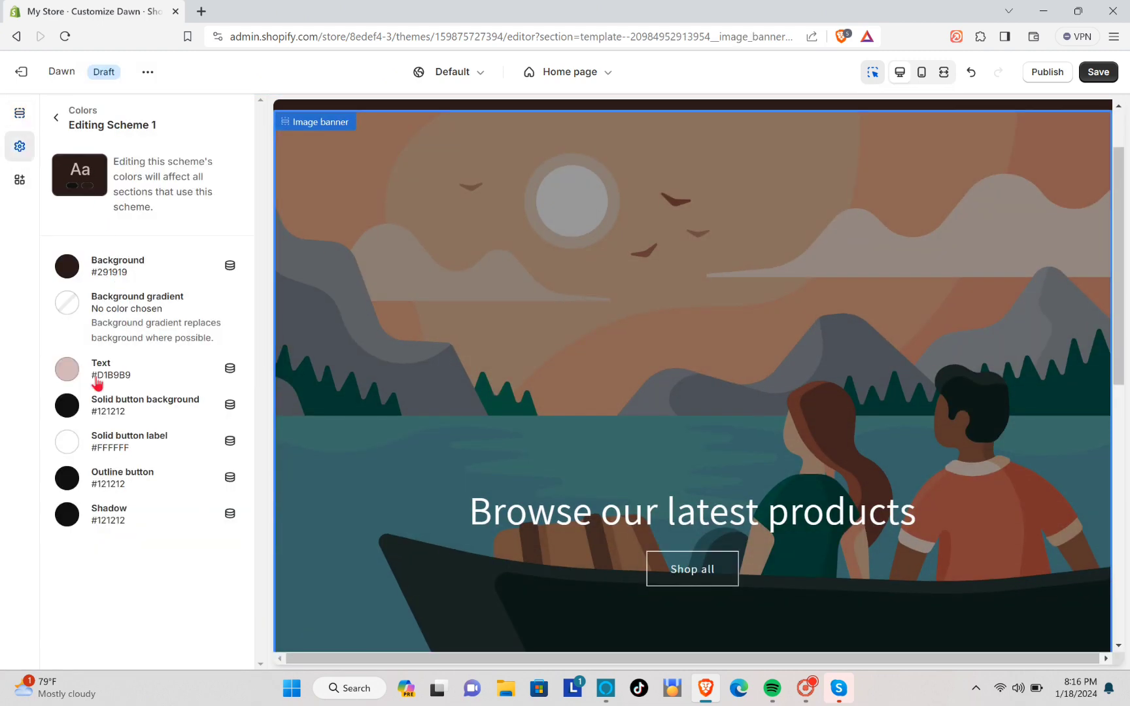
pyautogui.click(73, 399)
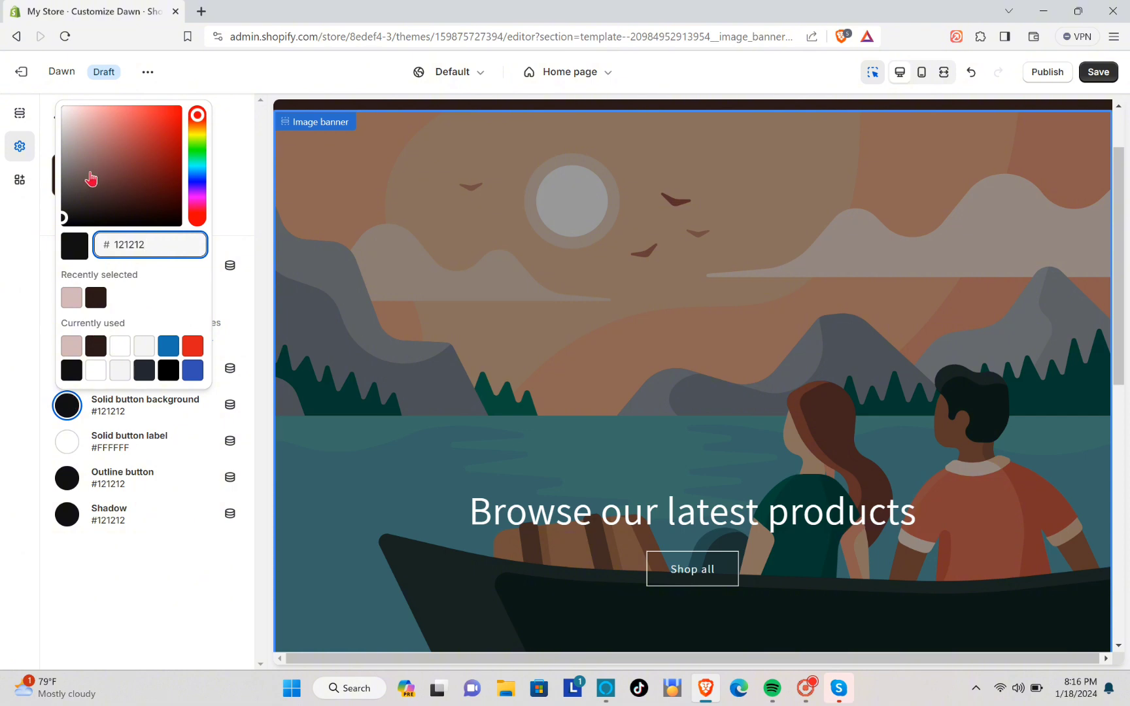
pyautogui.moveTo(91, 178); pyautogui.dragTo(74, 113)
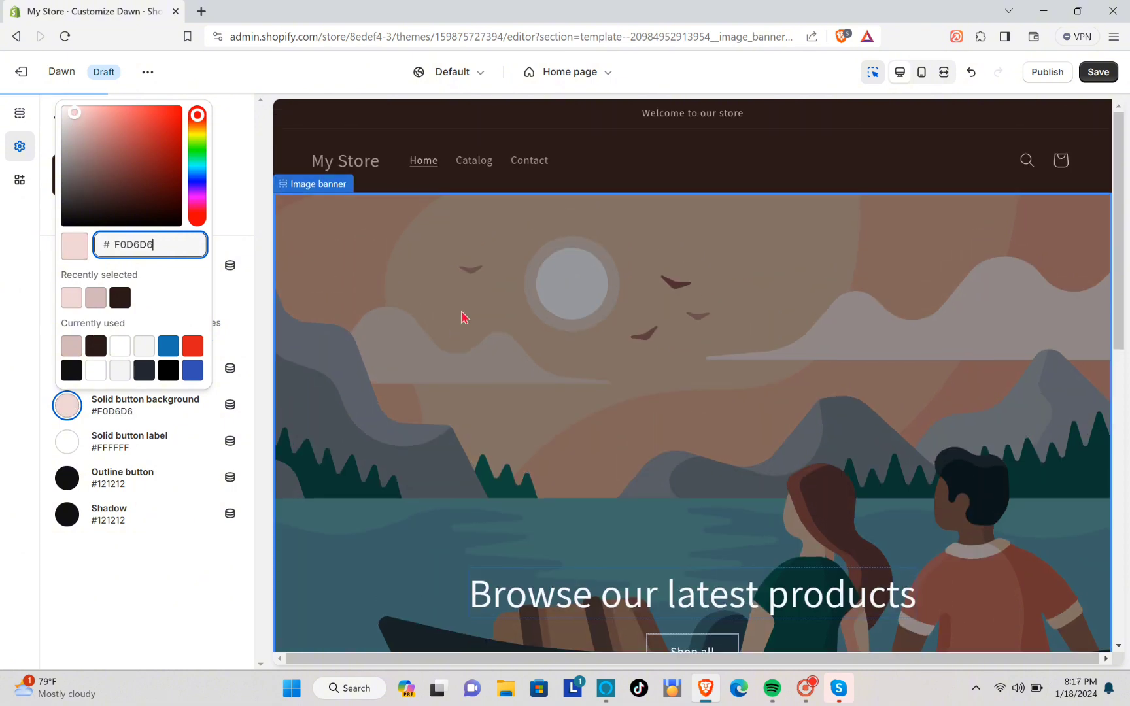
pyautogui.click(37, 211)
pyautogui.click(464, 185)
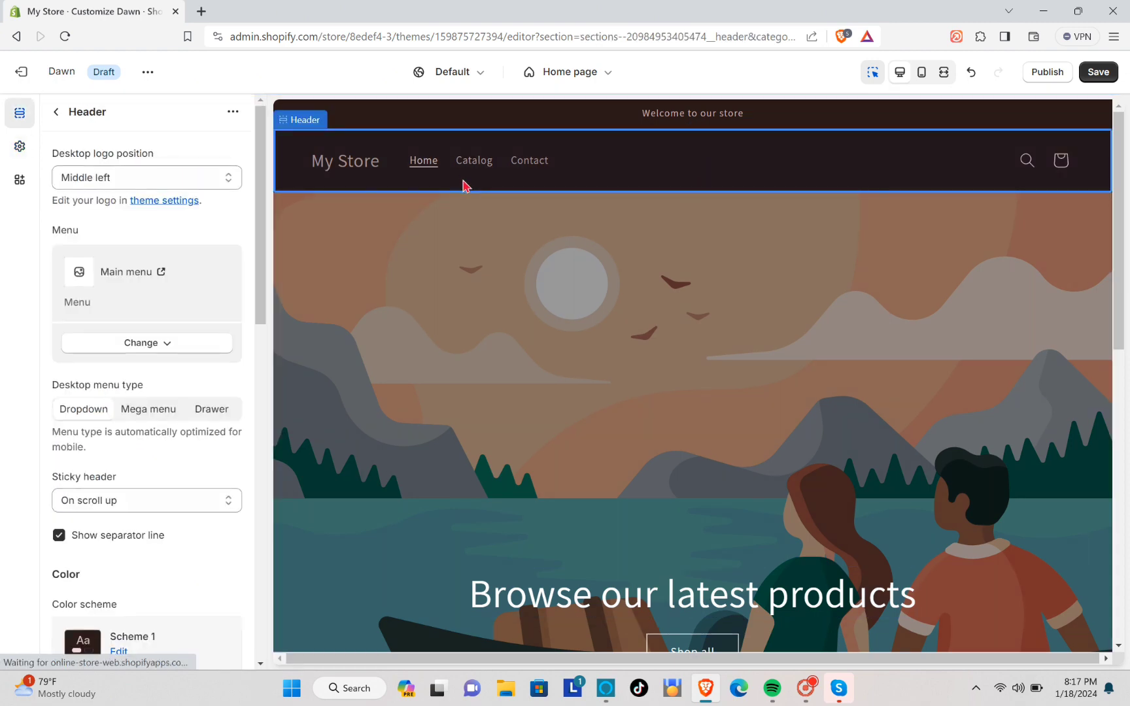
# Step: Set the header's desktop logo position to Top center
pyautogui.click(198, 185)
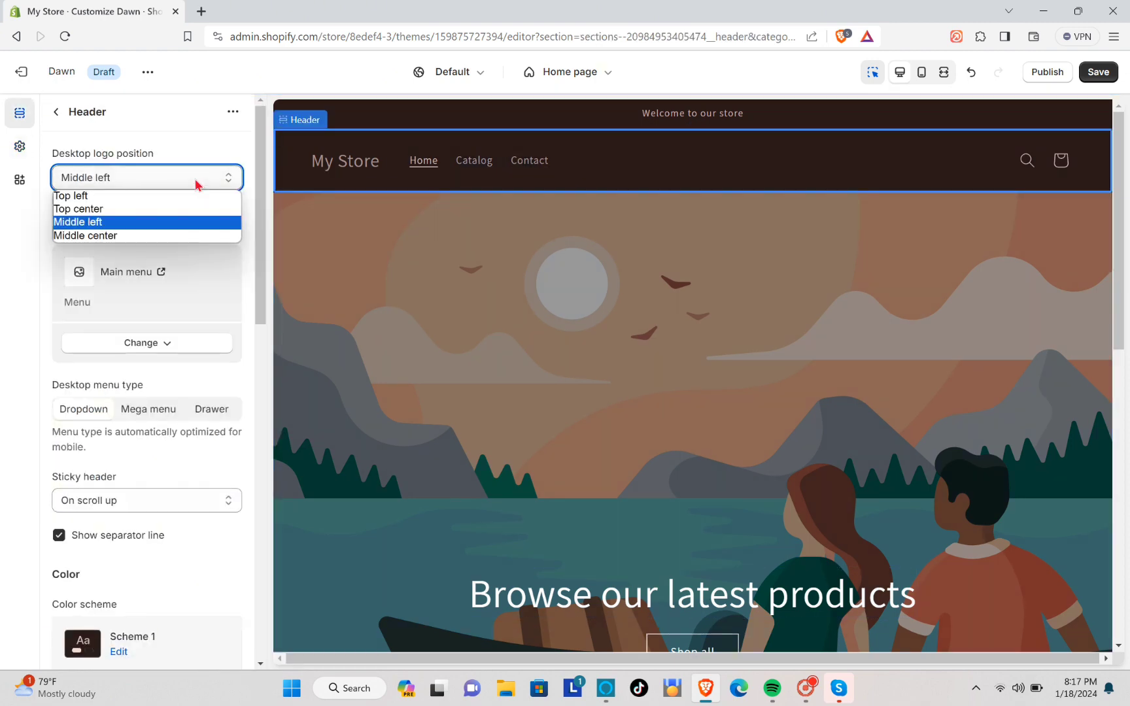
pyautogui.click(121, 208)
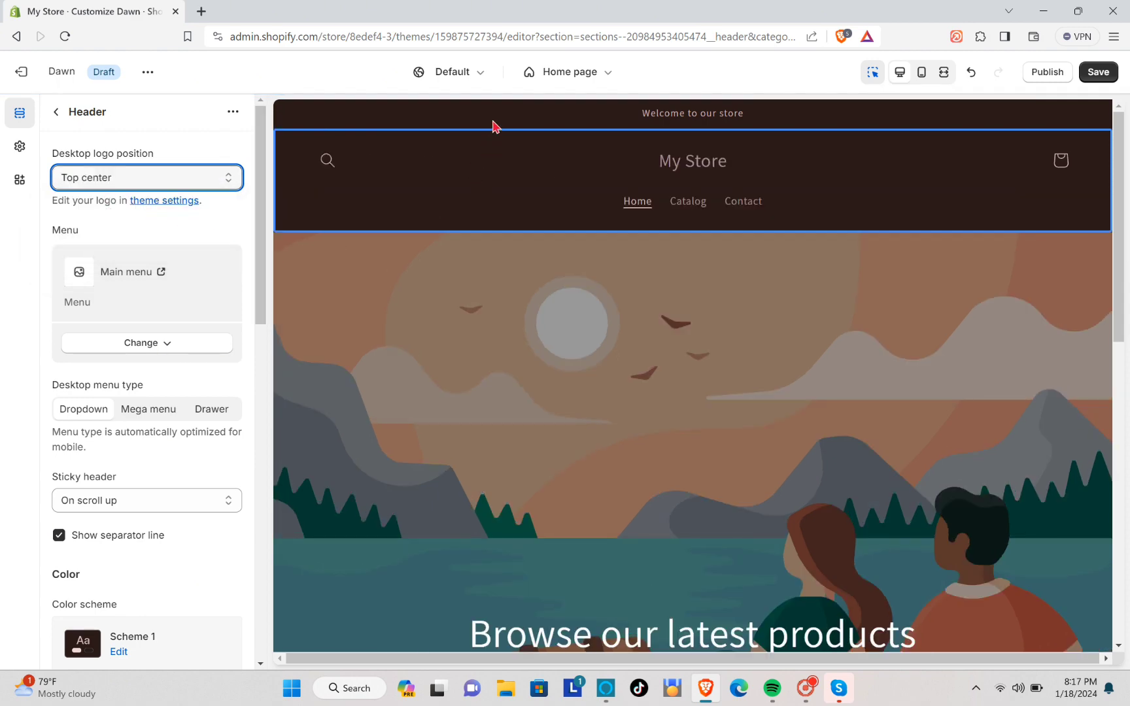
pyautogui.press('Escape')
# Step: Upload the butterfly logo in Theme settings > Logo and widen it to 170 px
pyautogui.click(24, 158)
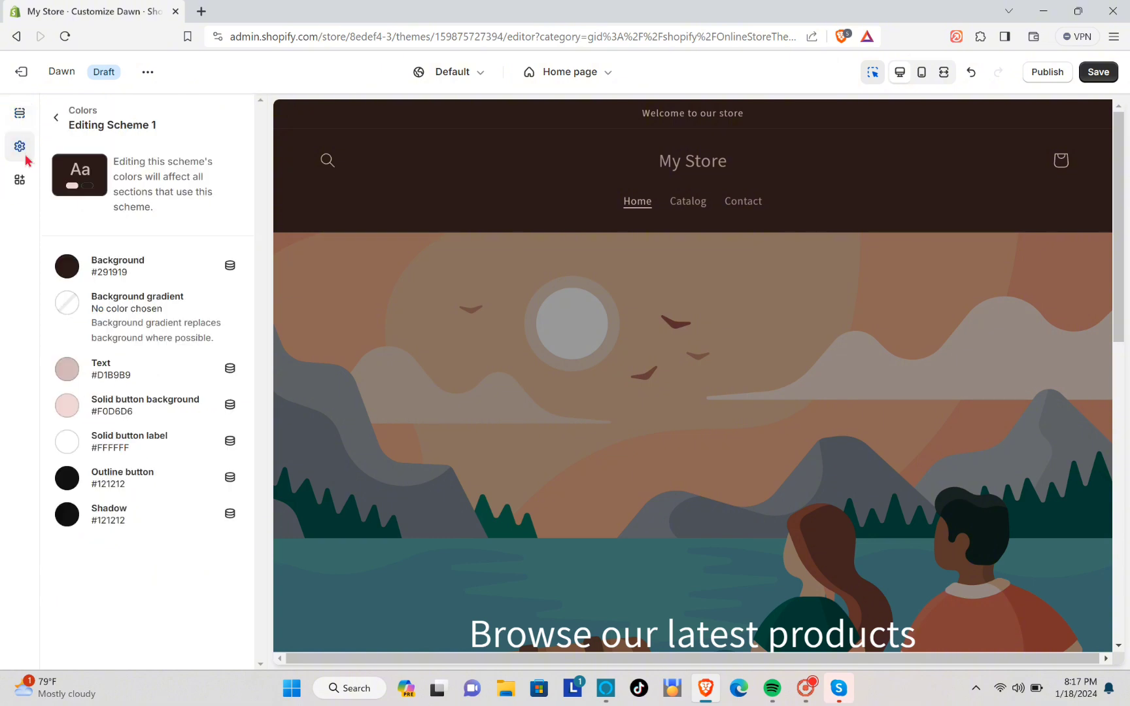
pyautogui.click(55, 117)
pyautogui.click(105, 152)
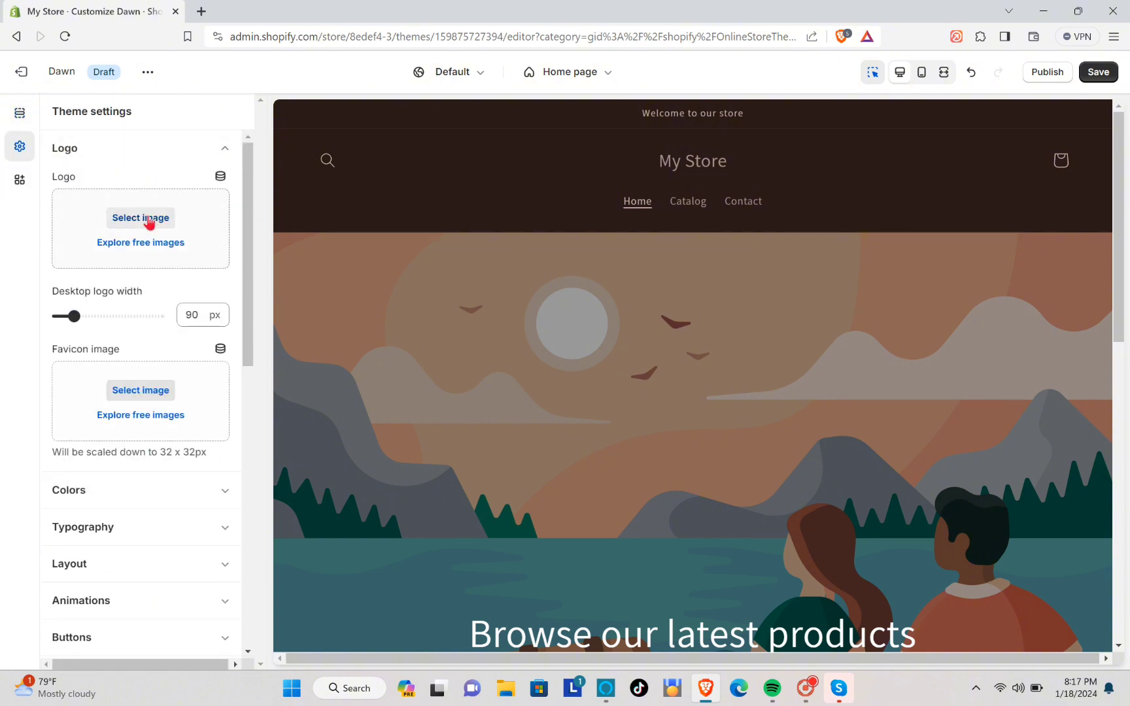
pyautogui.click(137, 220)
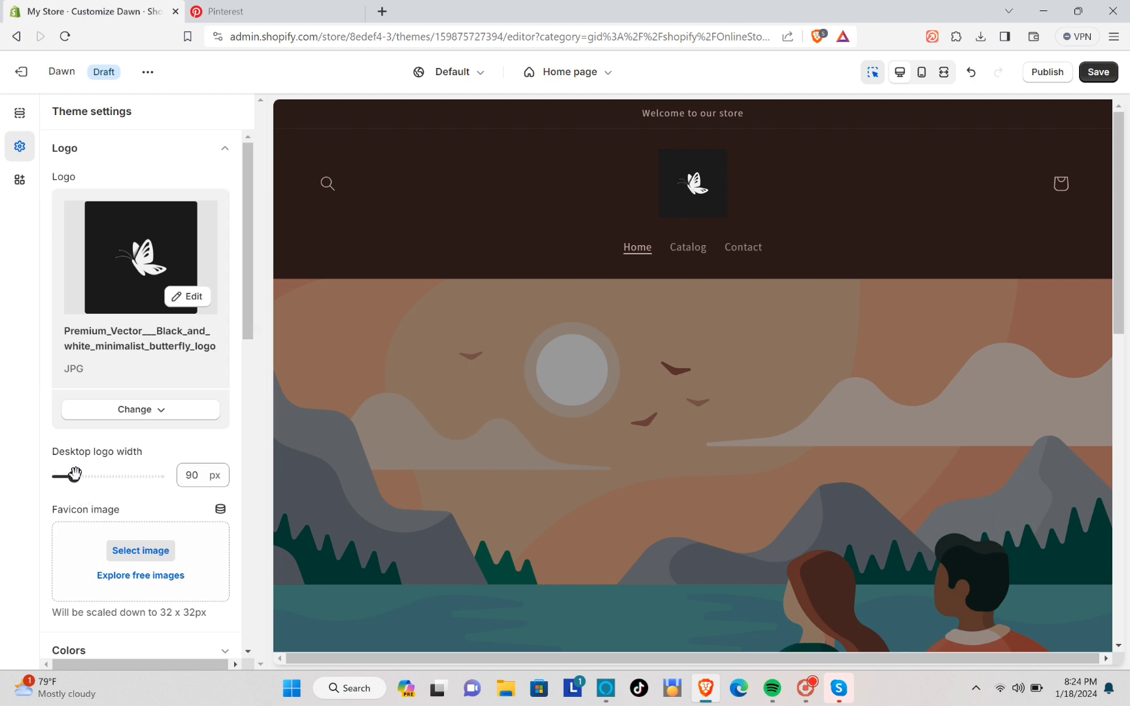
pyautogui.moveTo(72, 475); pyautogui.dragTo(106, 476)
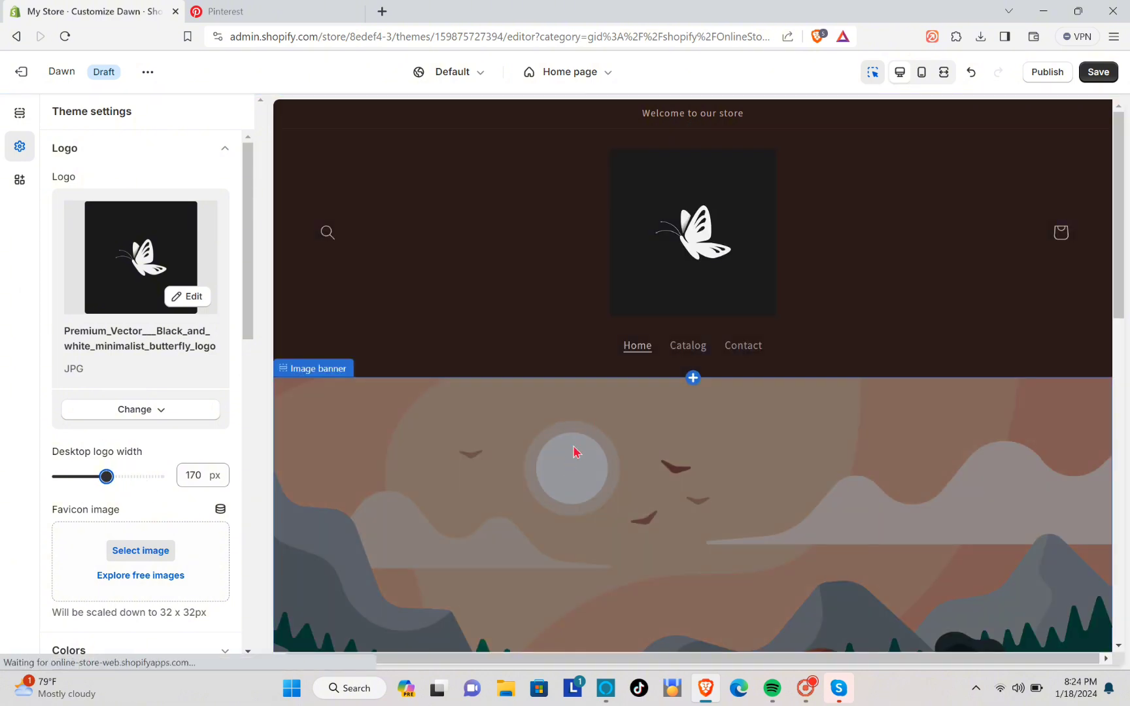
pyautogui.scroll(-3, 97, 474)
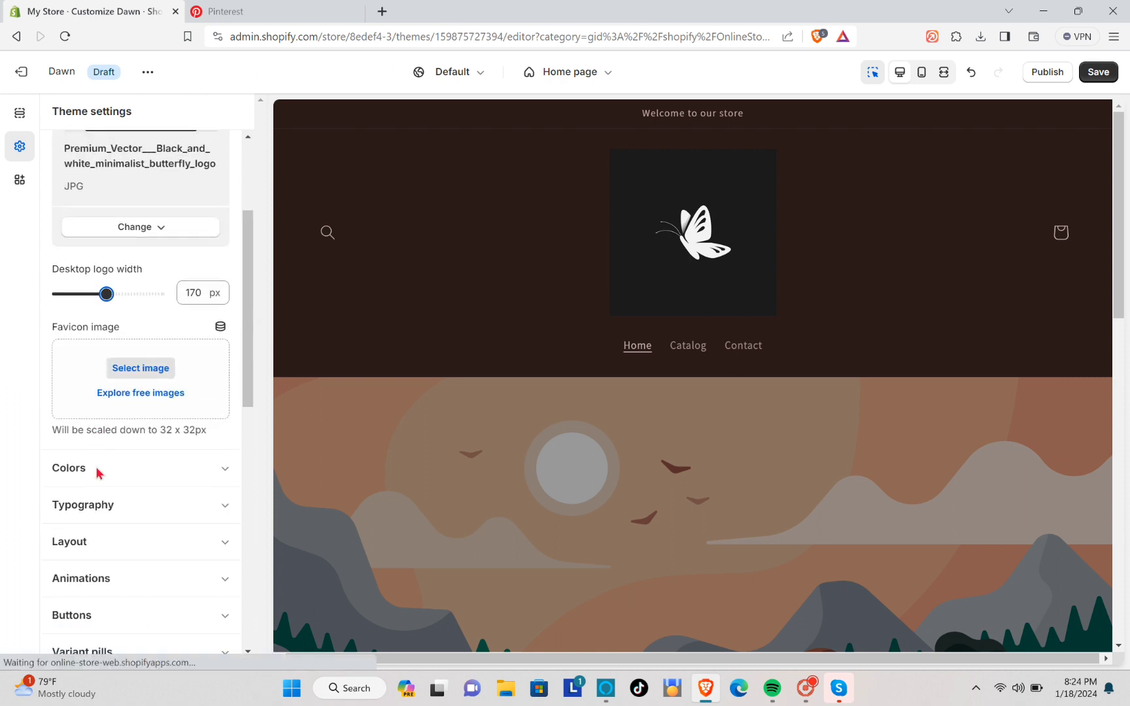
pyautogui.scroll(-1, 96, 474)
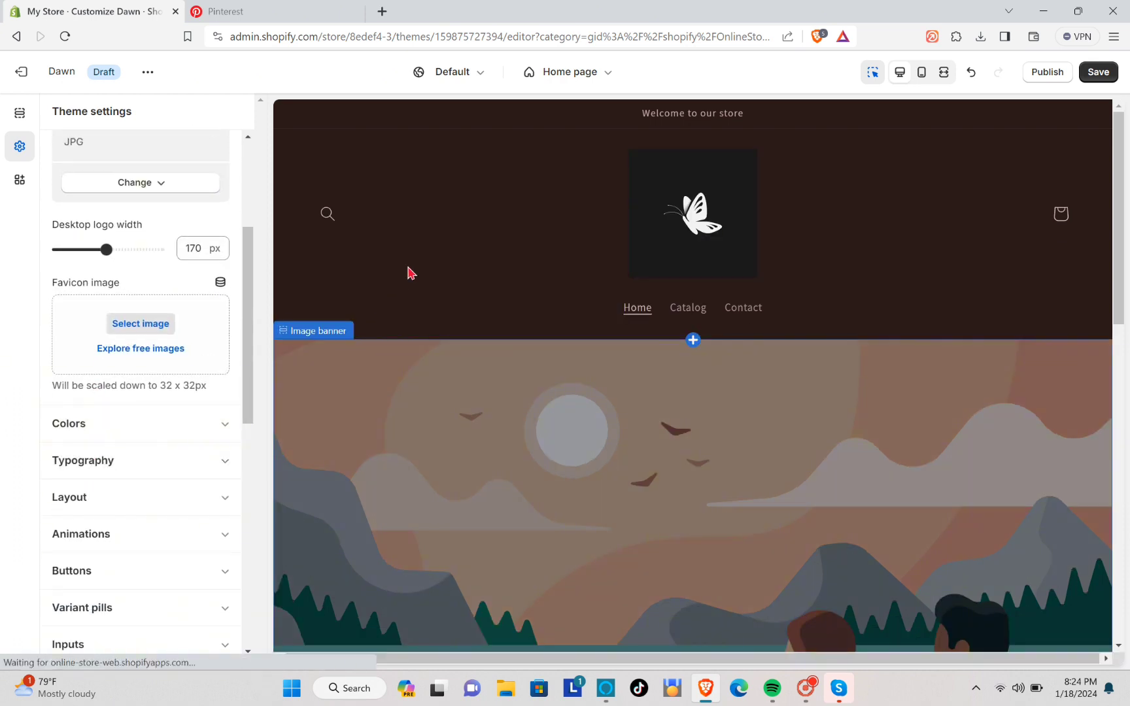
# Step: Turn off the sticky header so it no longer follows scrolling
pyautogui.click(432, 239)
pyautogui.click(140, 506)
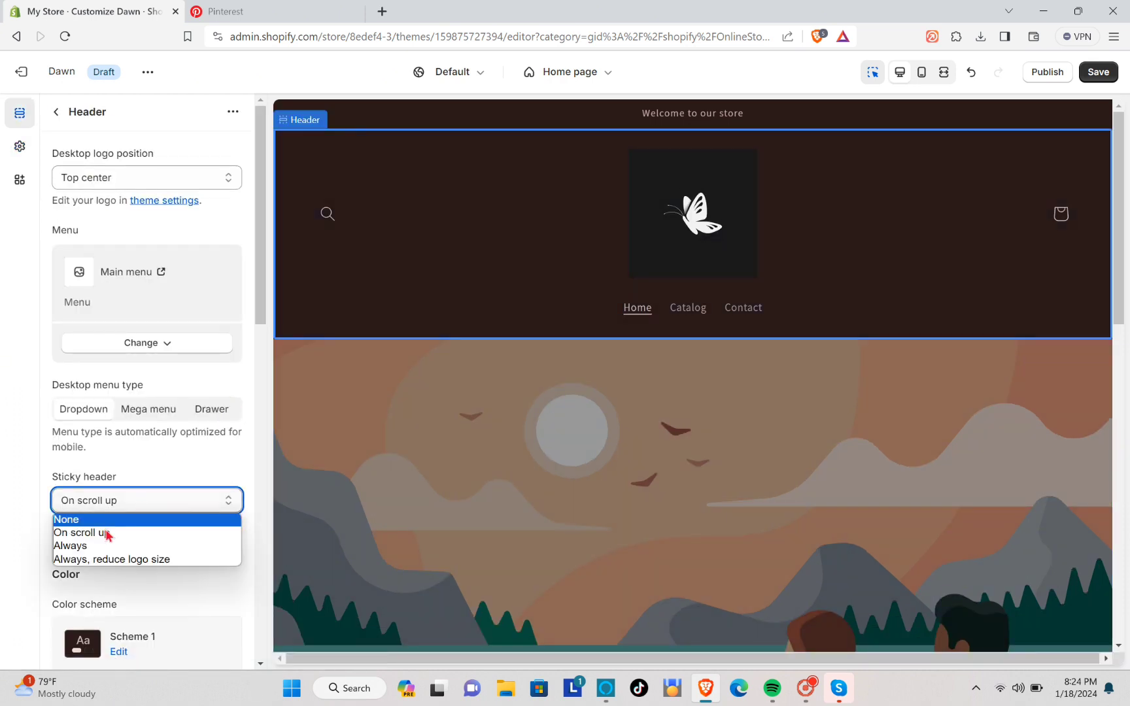
pyautogui.click(85, 518)
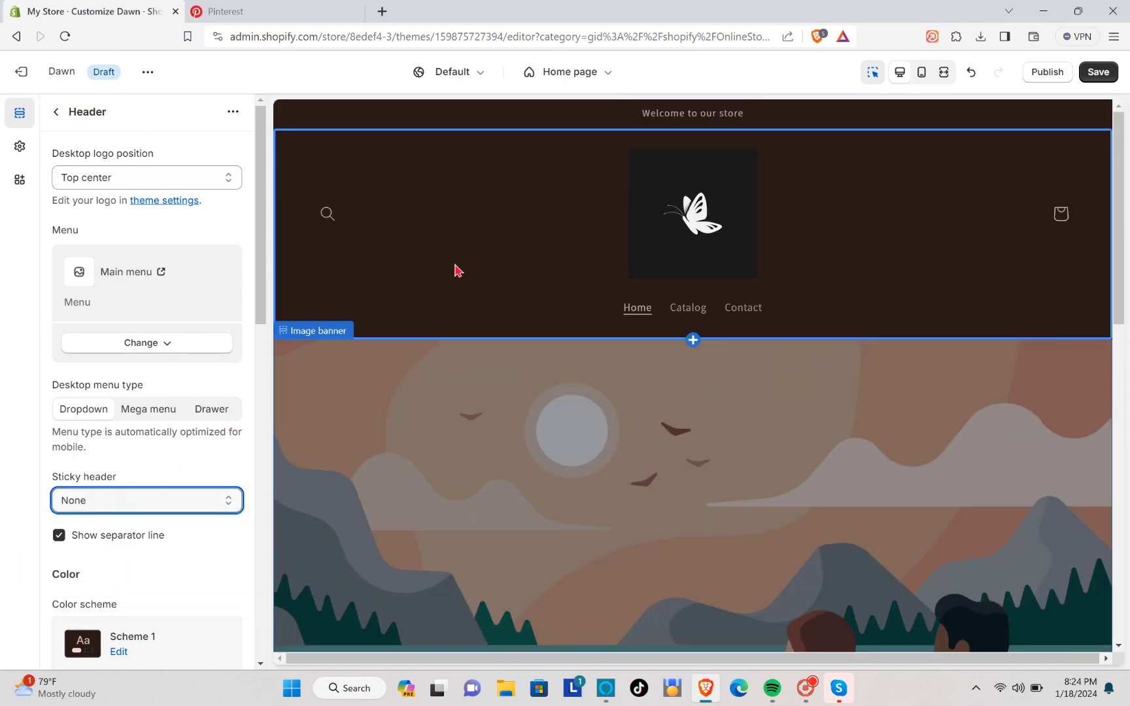
pyautogui.click(457, 268)
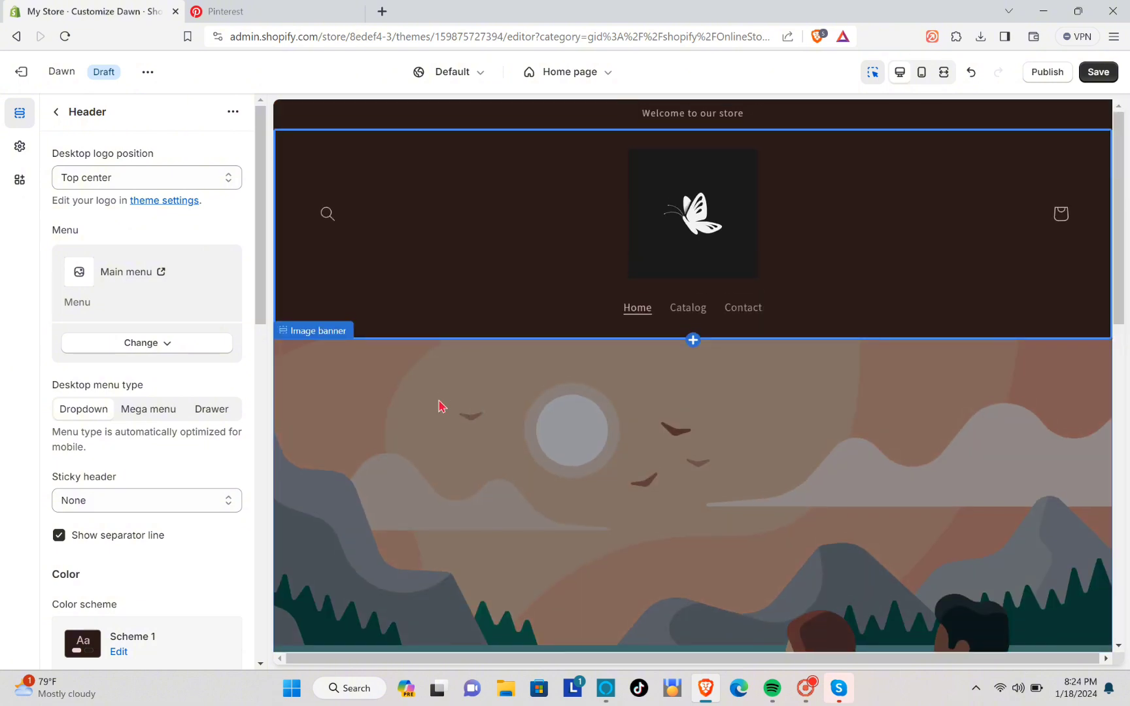
# Step: Remove the 'Browse our latest products' heading from the image banner
pyautogui.scroll(-5, 442, 405)
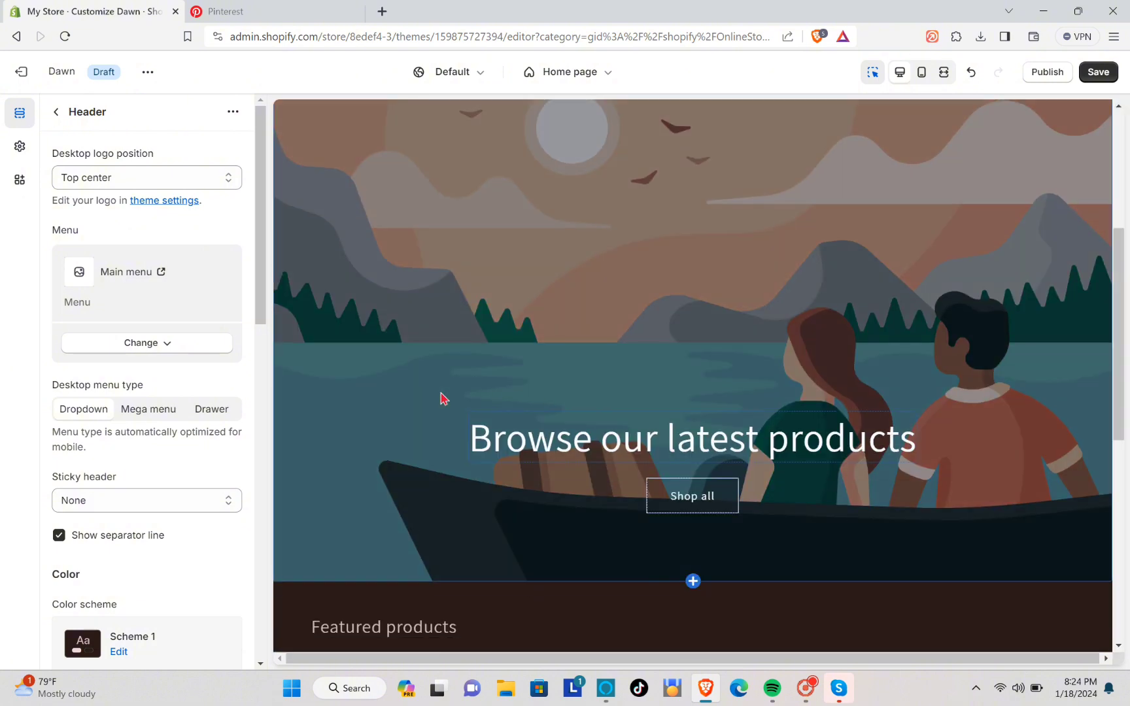
pyautogui.scroll(-3, 452, 396)
pyautogui.scroll(3, 510, 406)
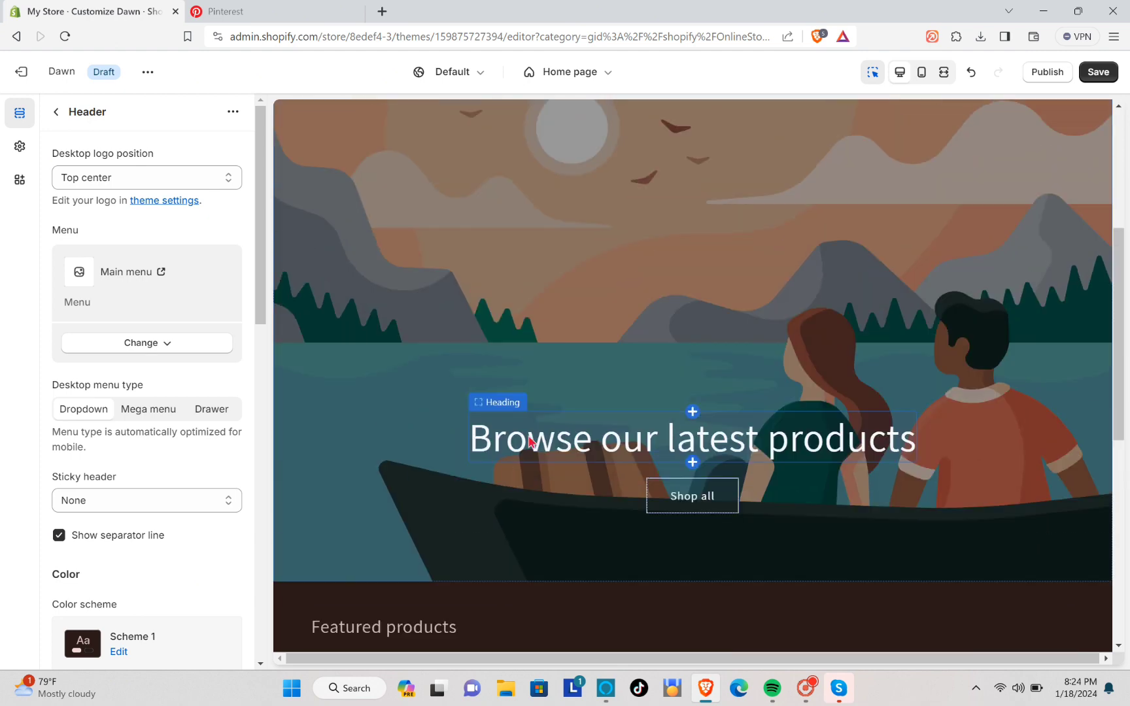
pyautogui.click(549, 436)
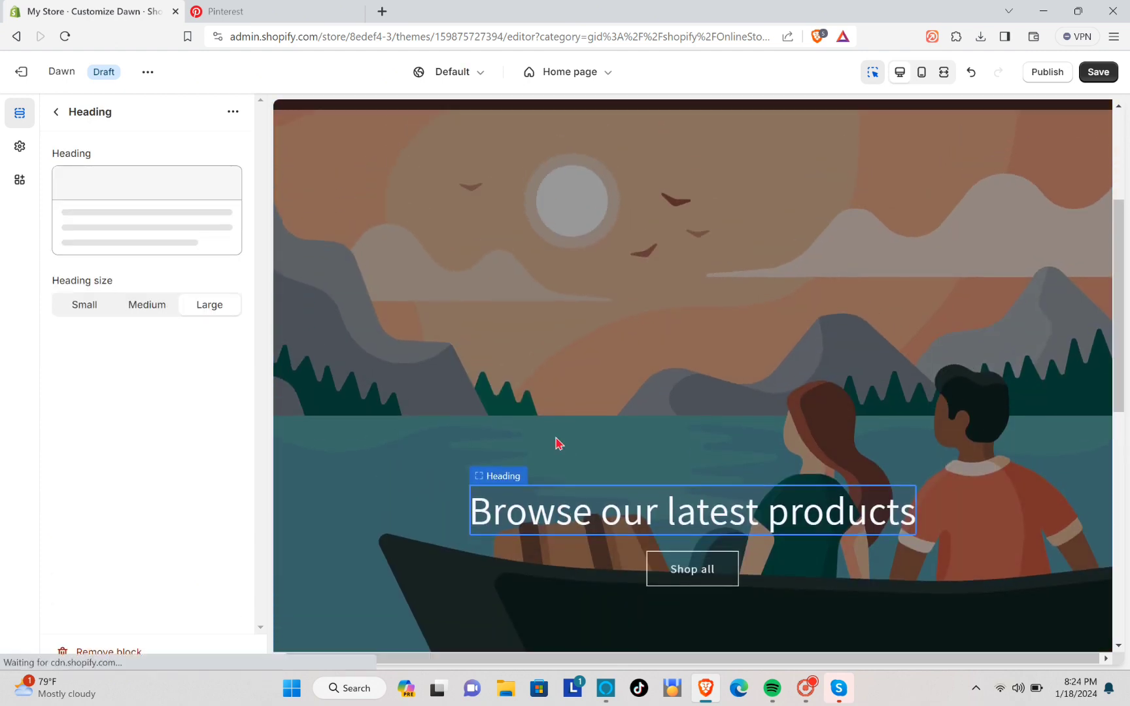
pyautogui.click(106, 653)
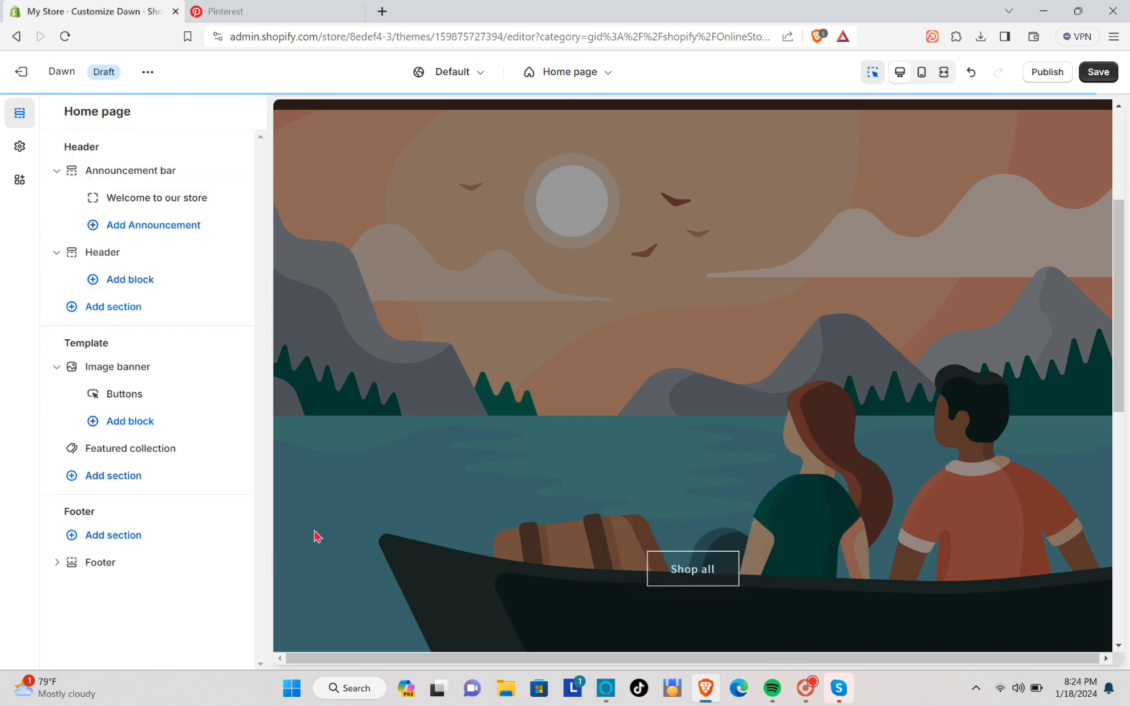
# Step: Check the Shop all button block and set the banner image overlay opacity to 0
pyautogui.scroll(2, 495, 461)
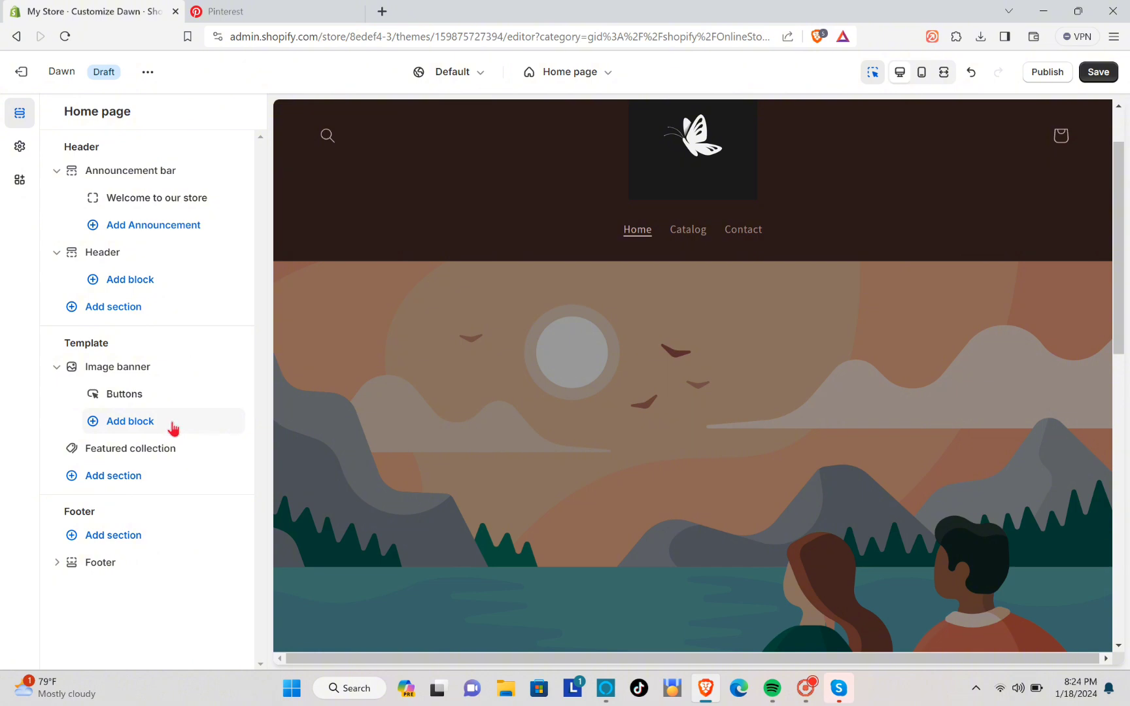
pyautogui.click(117, 393)
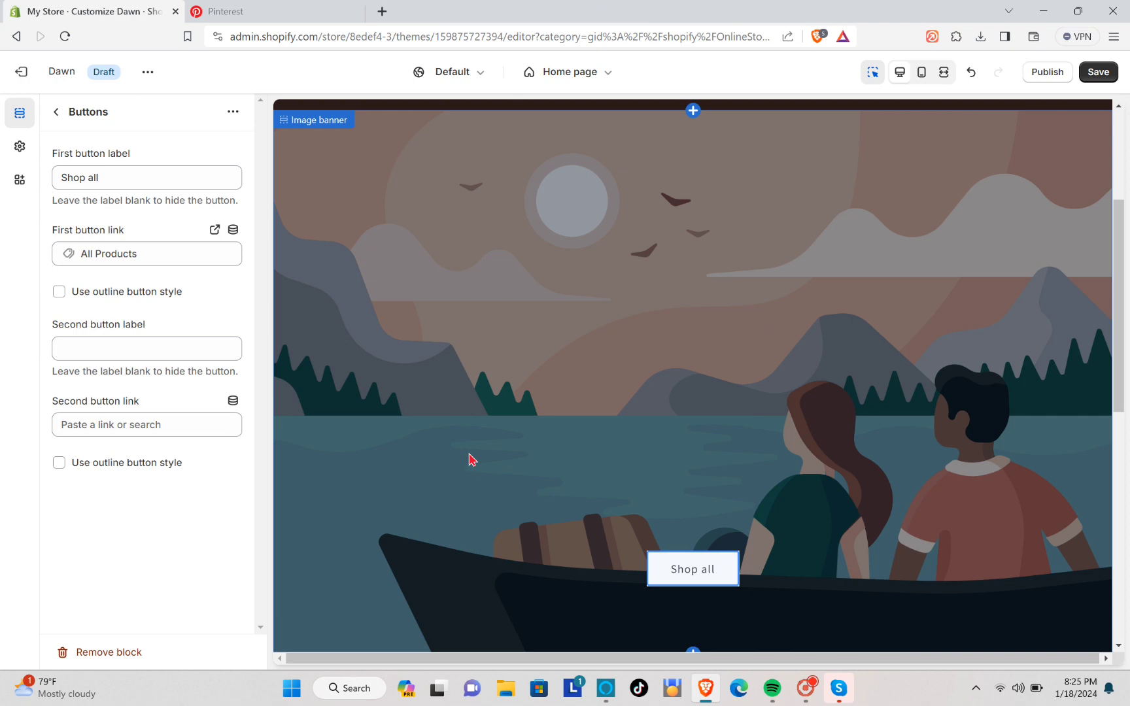
pyautogui.scroll(1, 472, 460)
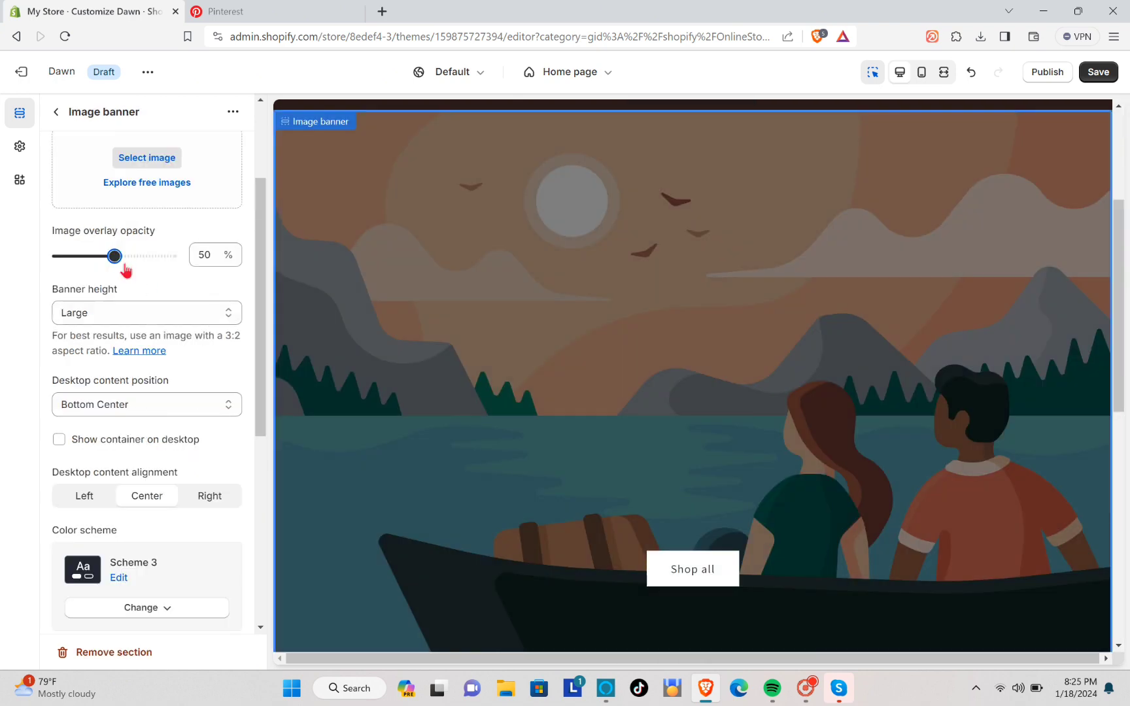
pyautogui.moveTo(123, 268); pyautogui.dragTo(5, 274)
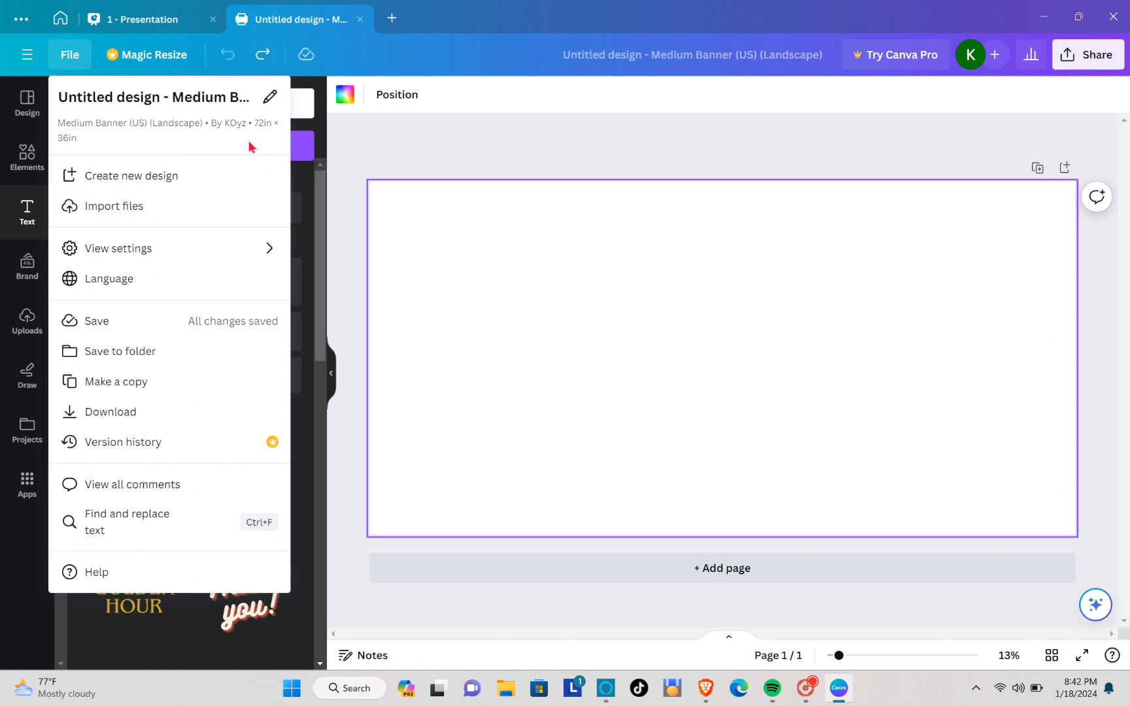
# Step: Dismiss the File menu and show Canva's Grids layouts for the blank banner
pyautogui.click(526, 241)
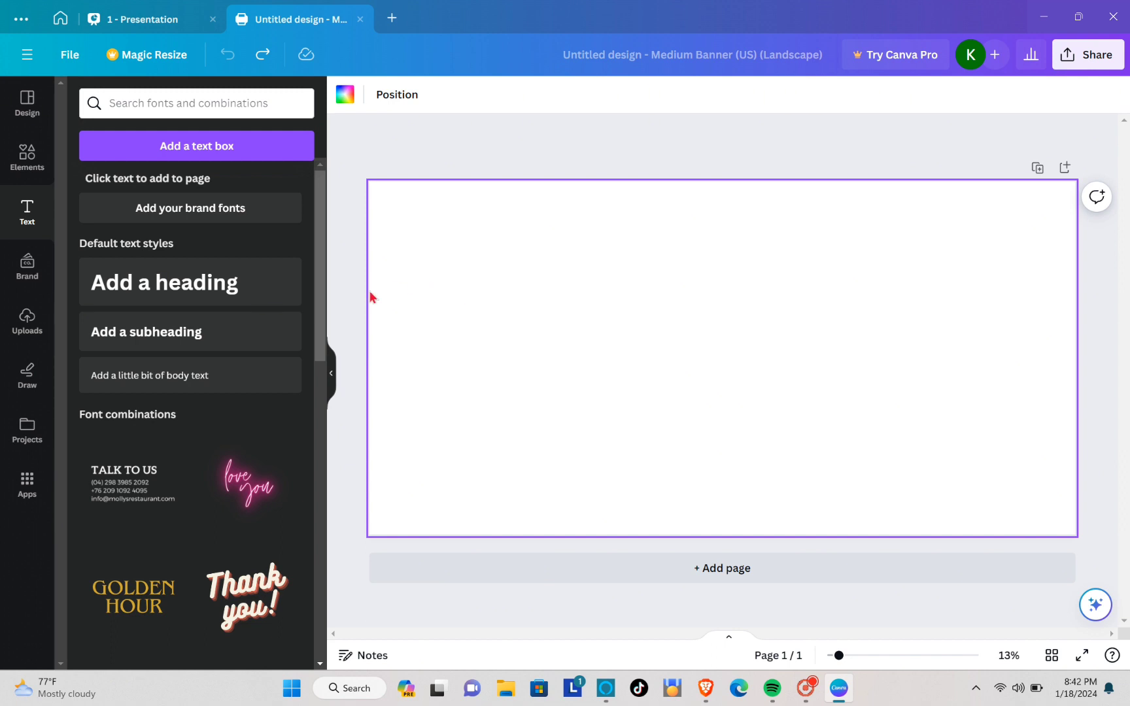
pyautogui.click(30, 171)
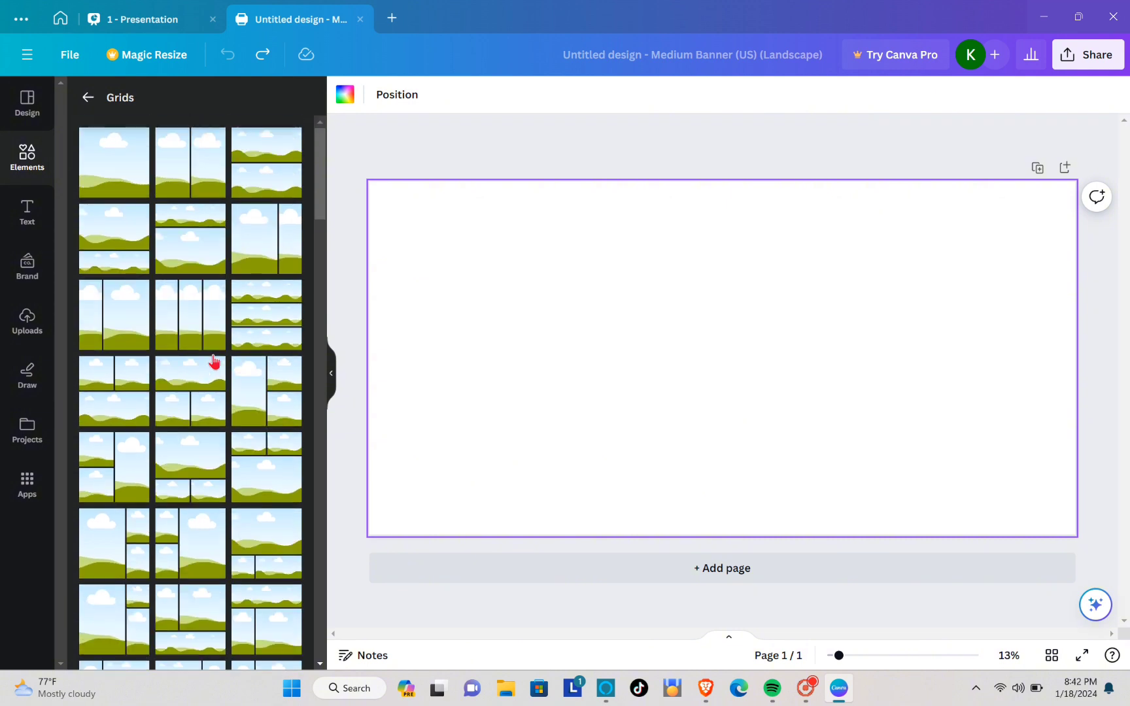
# Step: Add a three-column photo grid to the banner with spacing set to 0
pyautogui.click(184, 317)
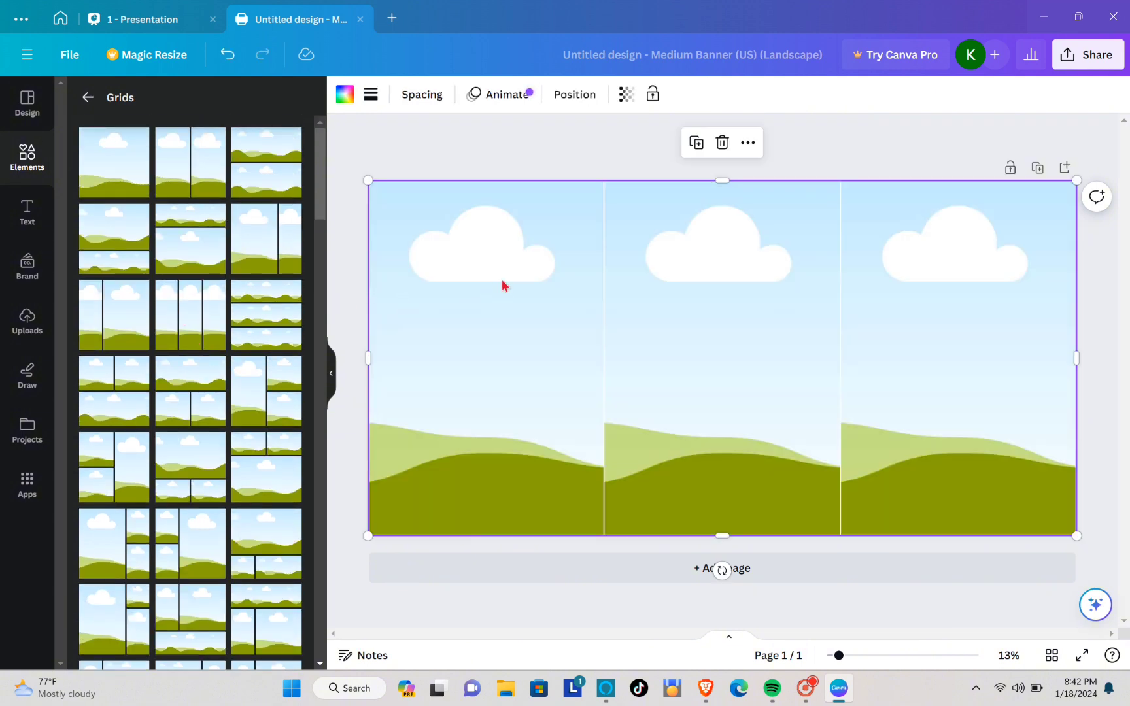
pyautogui.click(433, 101)
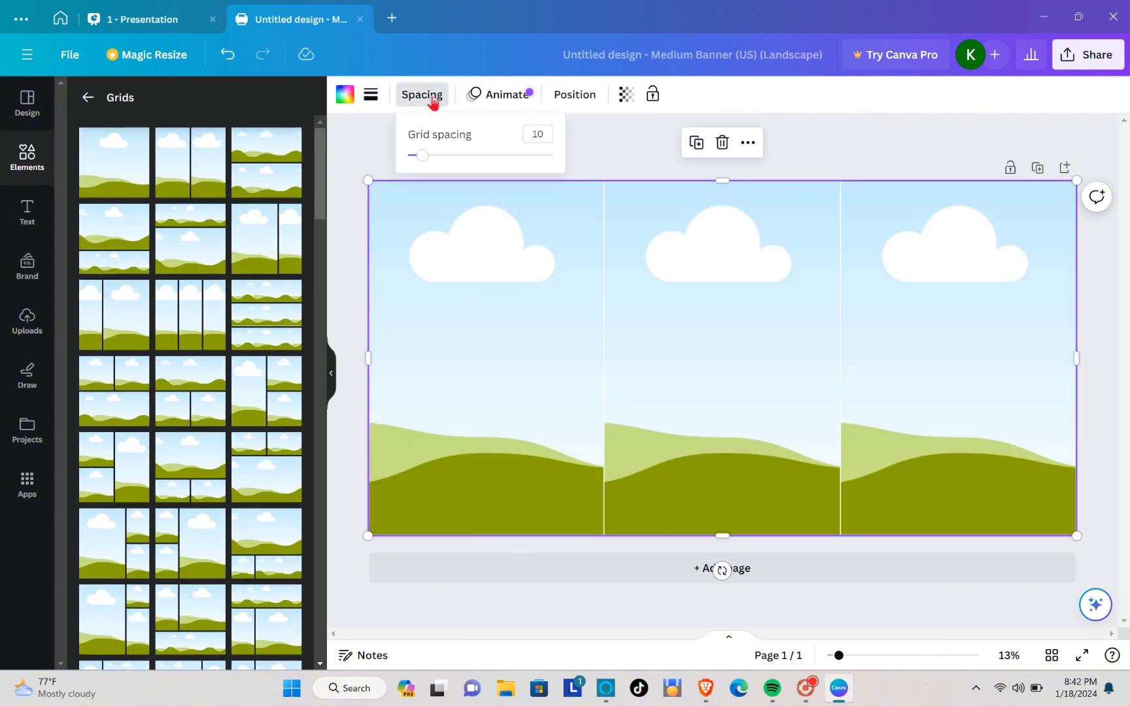
pyautogui.moveTo(426, 162); pyautogui.dragTo(332, 194)
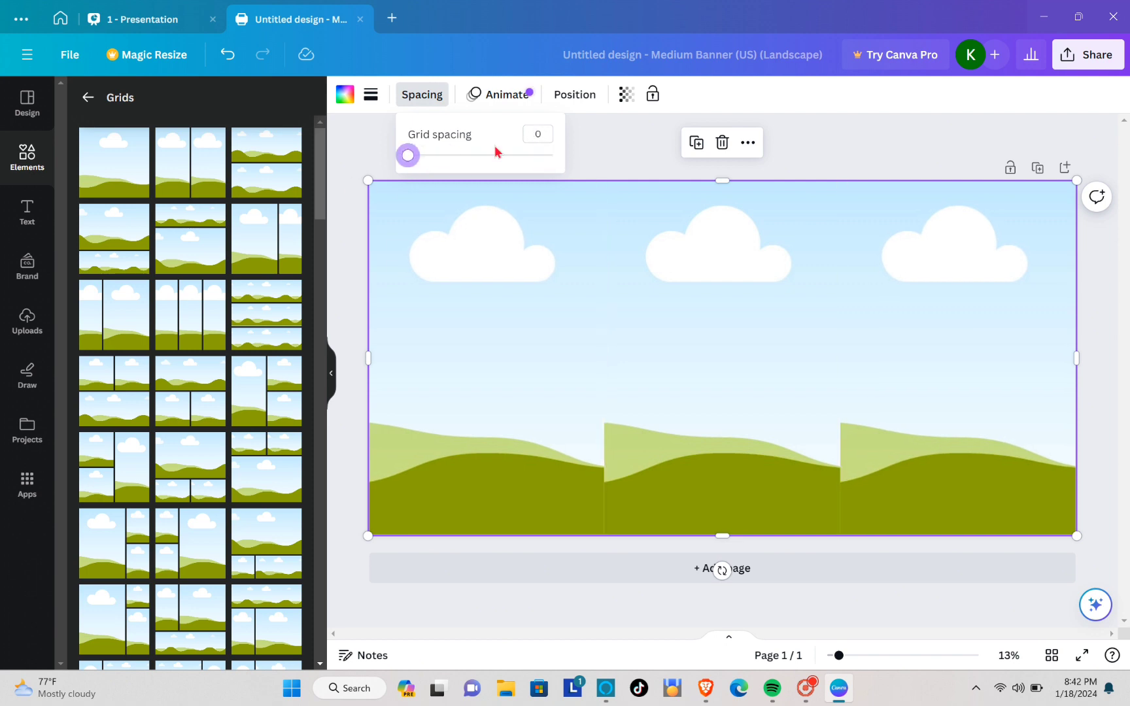
pyautogui.click(621, 150)
pyautogui.click(560, 155)
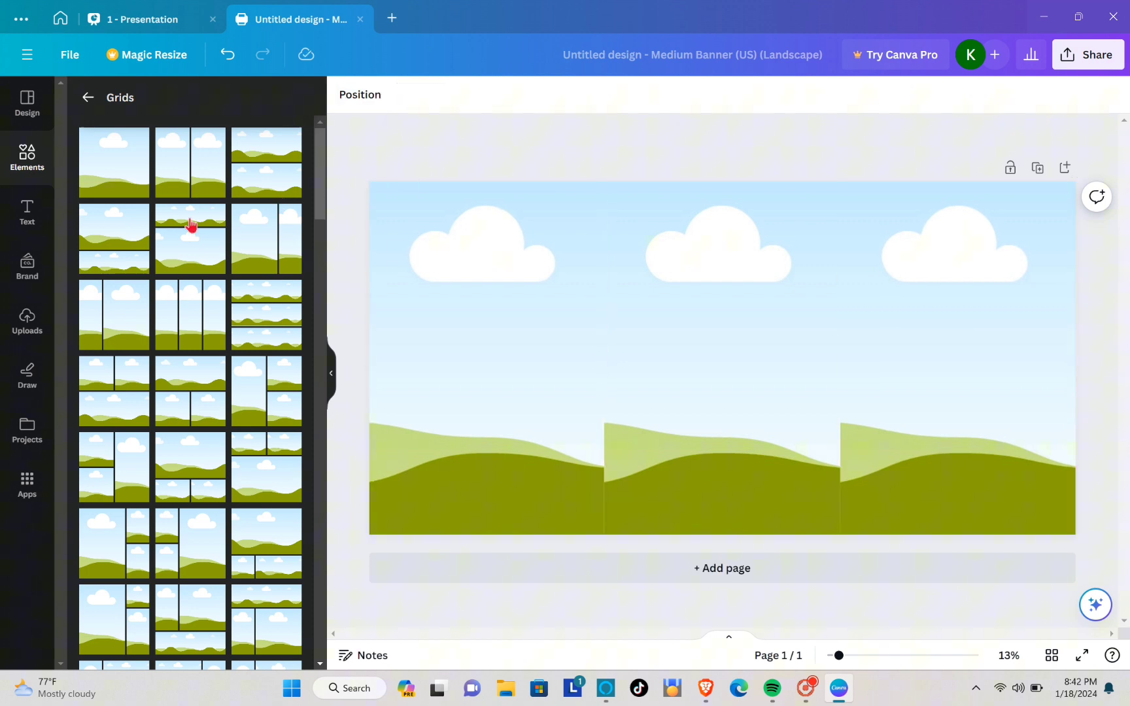
# Step: Fill the grid cells with the tulip, book-and-earphones, and tulips-with-notes uploads
pyautogui.click(26, 324)
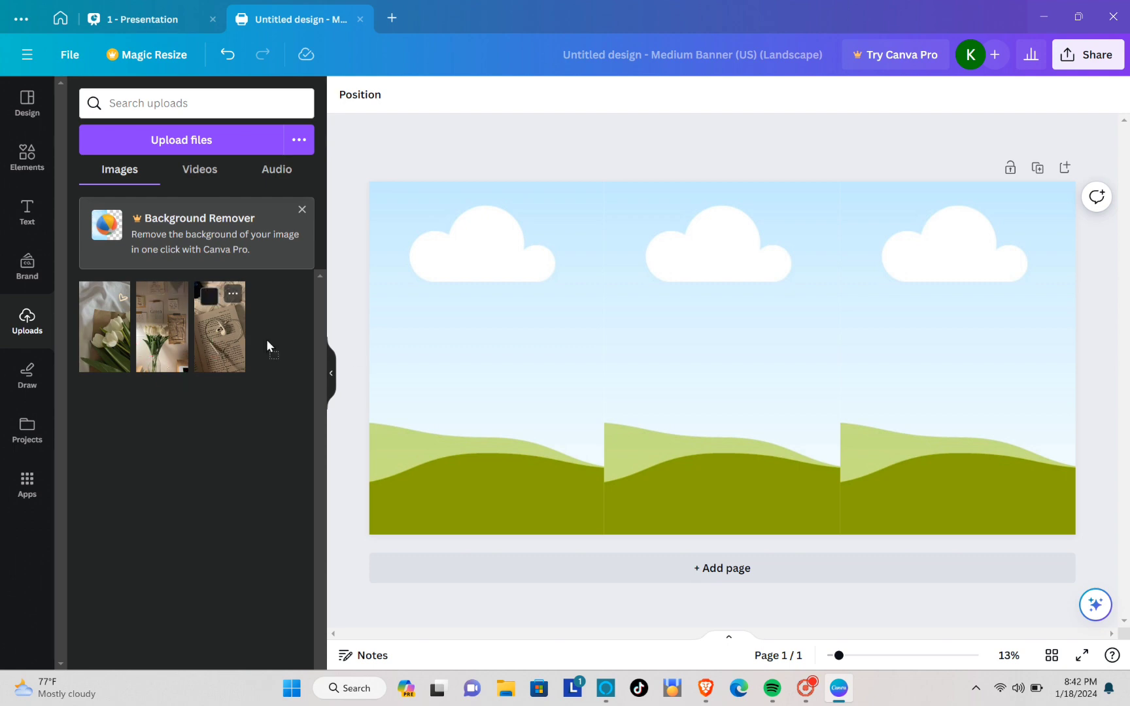
pyautogui.click(217, 346)
pyautogui.moveTo(162, 347); pyautogui.dragTo(945, 335)
pyautogui.moveTo(84, 348); pyautogui.dragTo(434, 333)
# Step: Add a blank second page and a subheading text box to the banner
pyautogui.click(562, 566)
pyautogui.scroll(5, 454, 368)
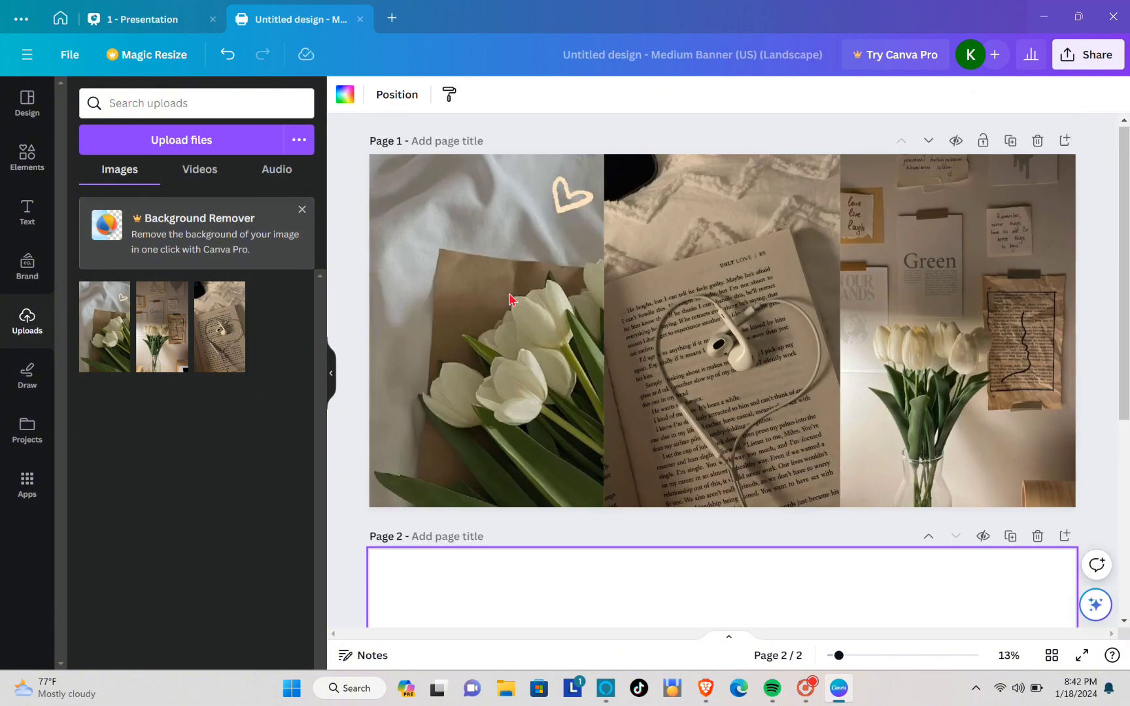
pyautogui.click(504, 298)
pyautogui.click(27, 211)
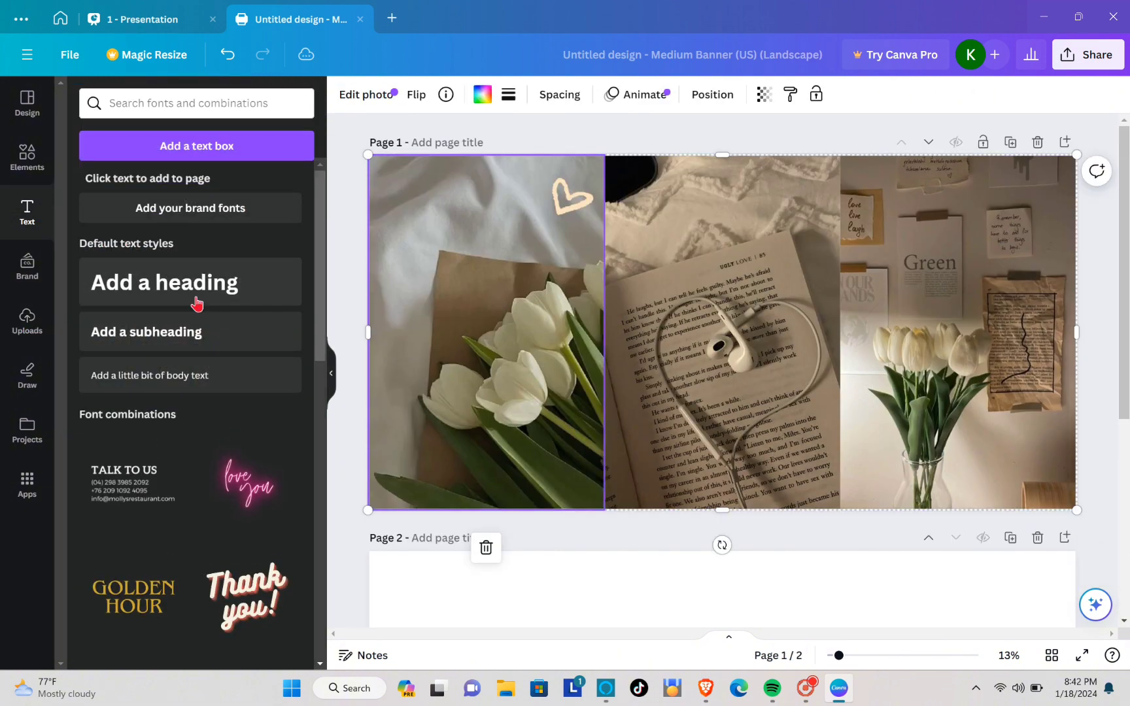
pyautogui.click(202, 331)
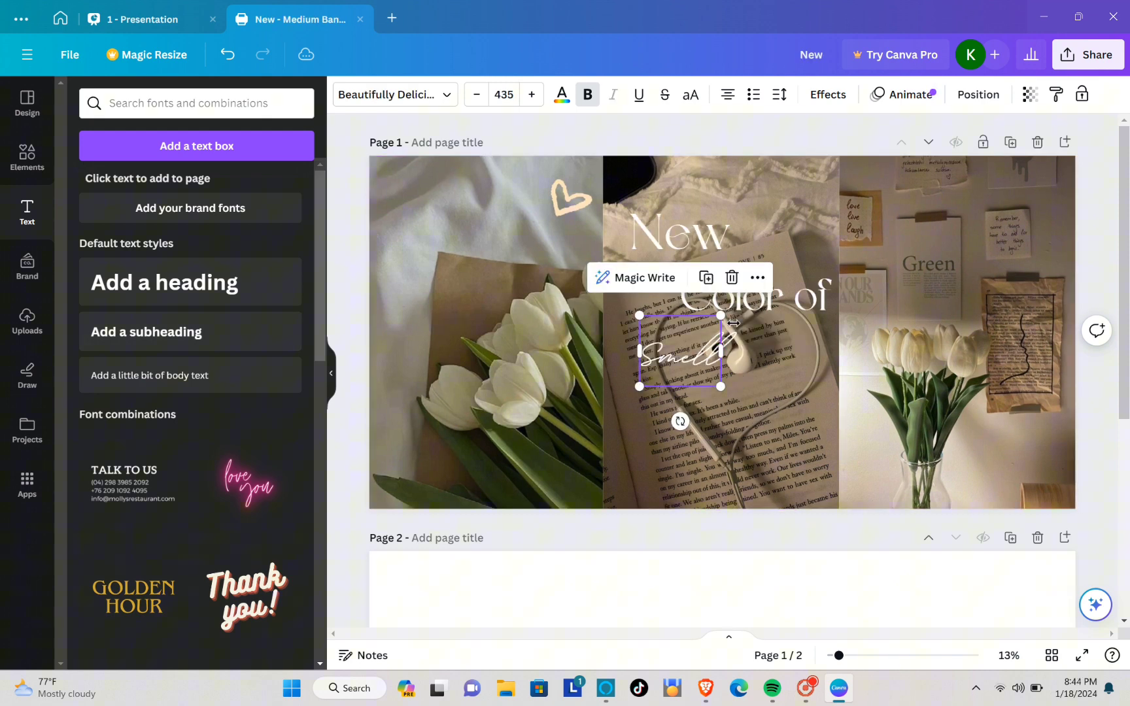
# Step: Duplicate 'Color of', retype the copy as 'Classic Scents', and resize it below 'Smell'
pyautogui.click(753, 288)
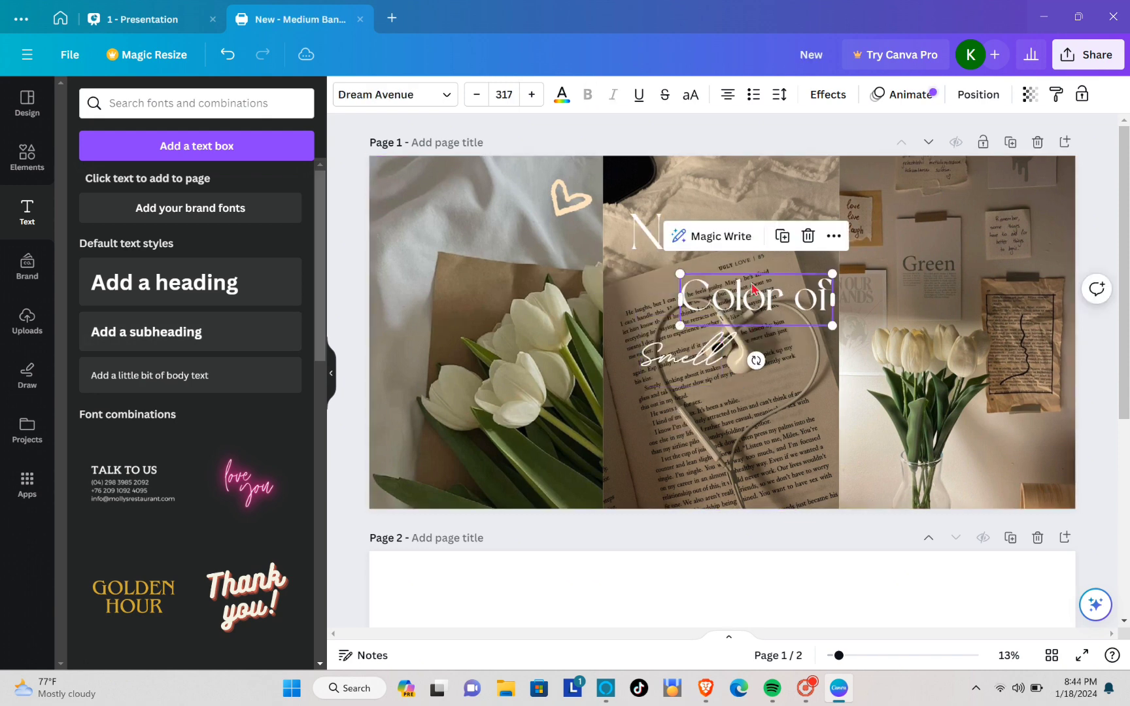
pyautogui.click(777, 240)
pyautogui.moveTo(750, 334); pyautogui.dragTo(722, 433)
pyautogui.doubleClick(727, 403)
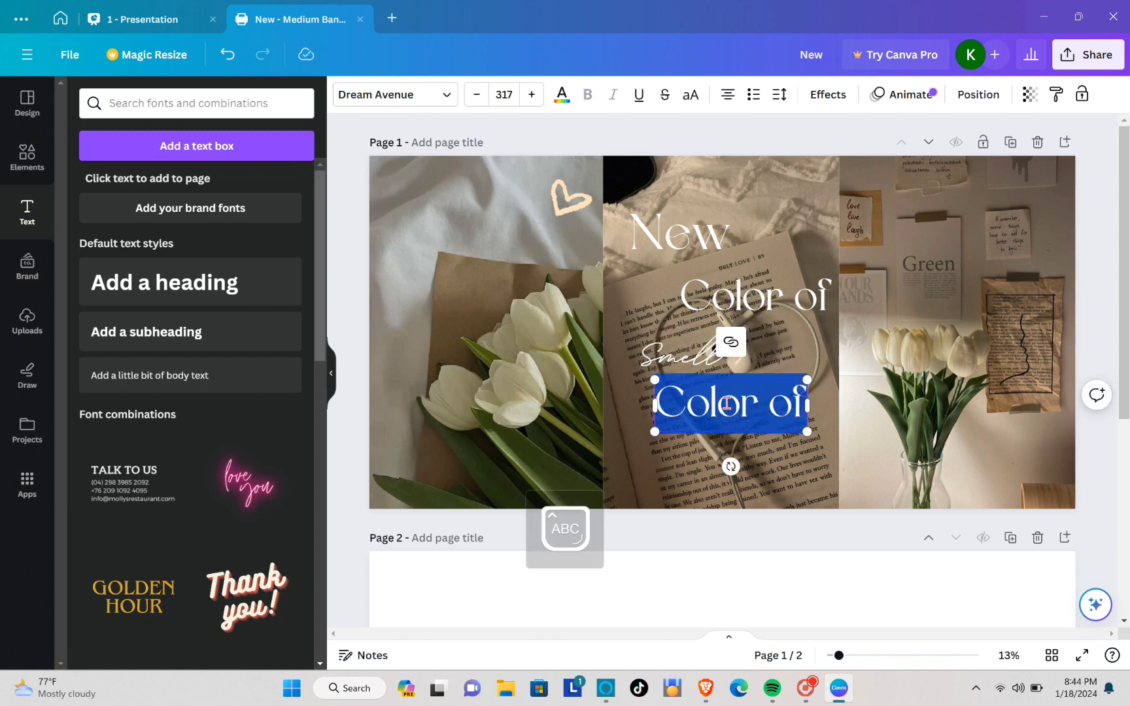
pyautogui.write('Classic Scents')
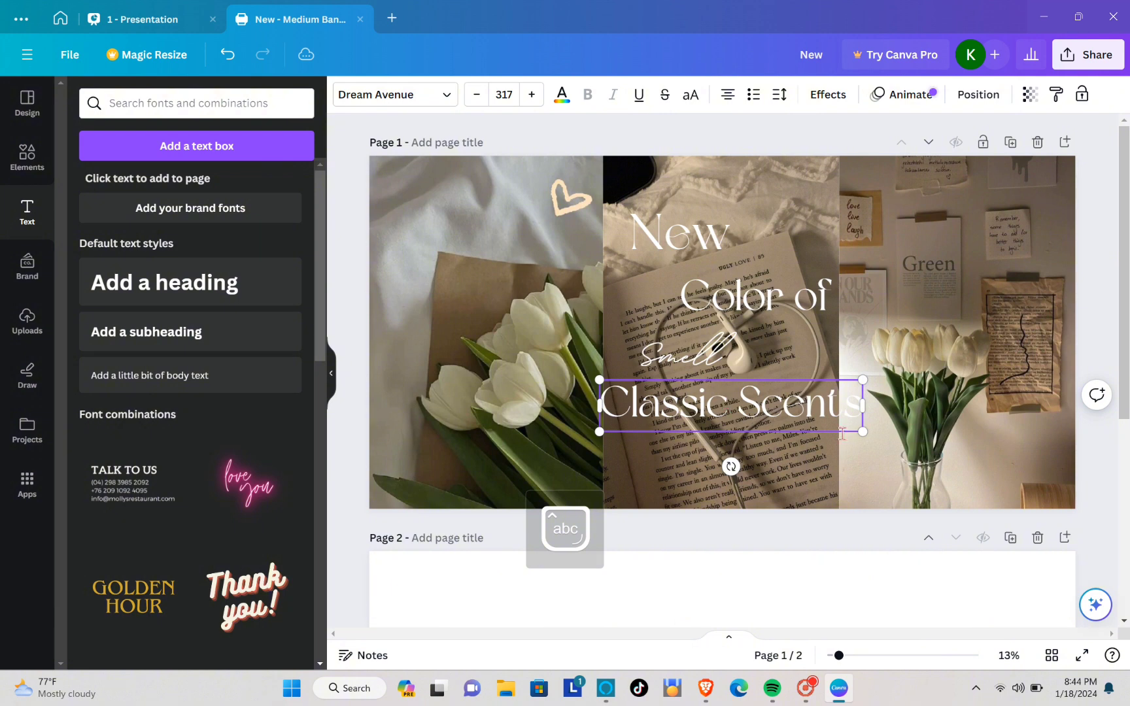
pyautogui.moveTo(862, 431); pyautogui.dragTo(763, 405)
pyautogui.click(754, 401)
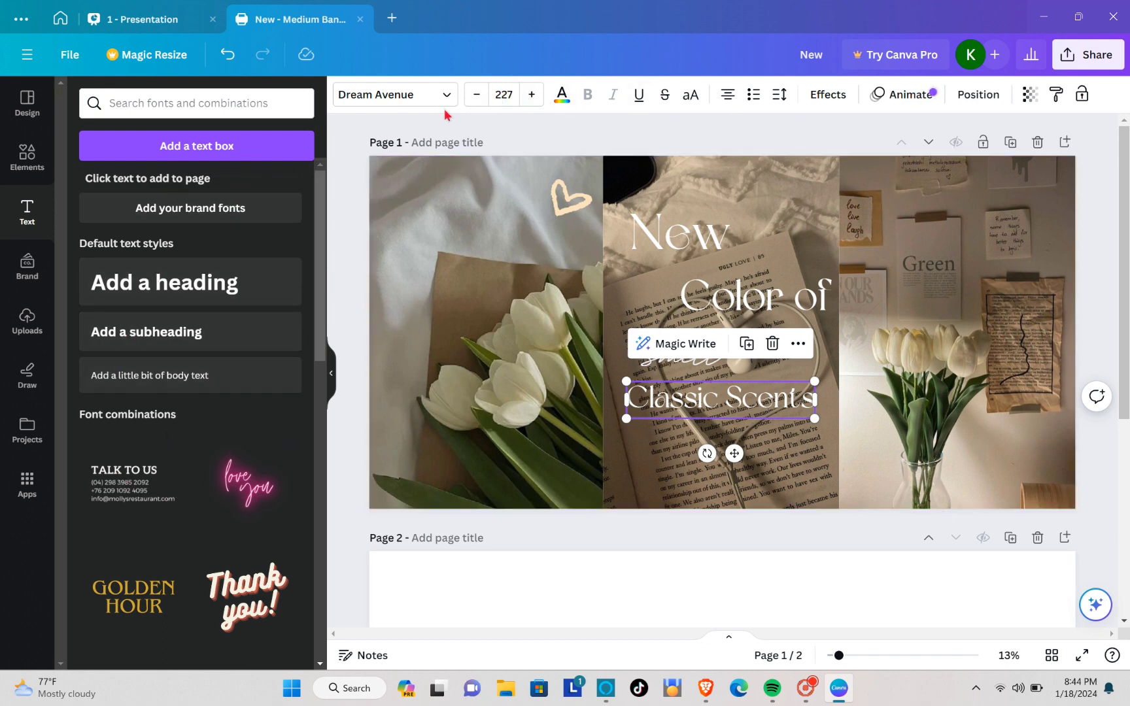
# Step: Give 'Classic Scents' a background effect with Roundness 0 and Spread 0
pyautogui.click(650, 451)
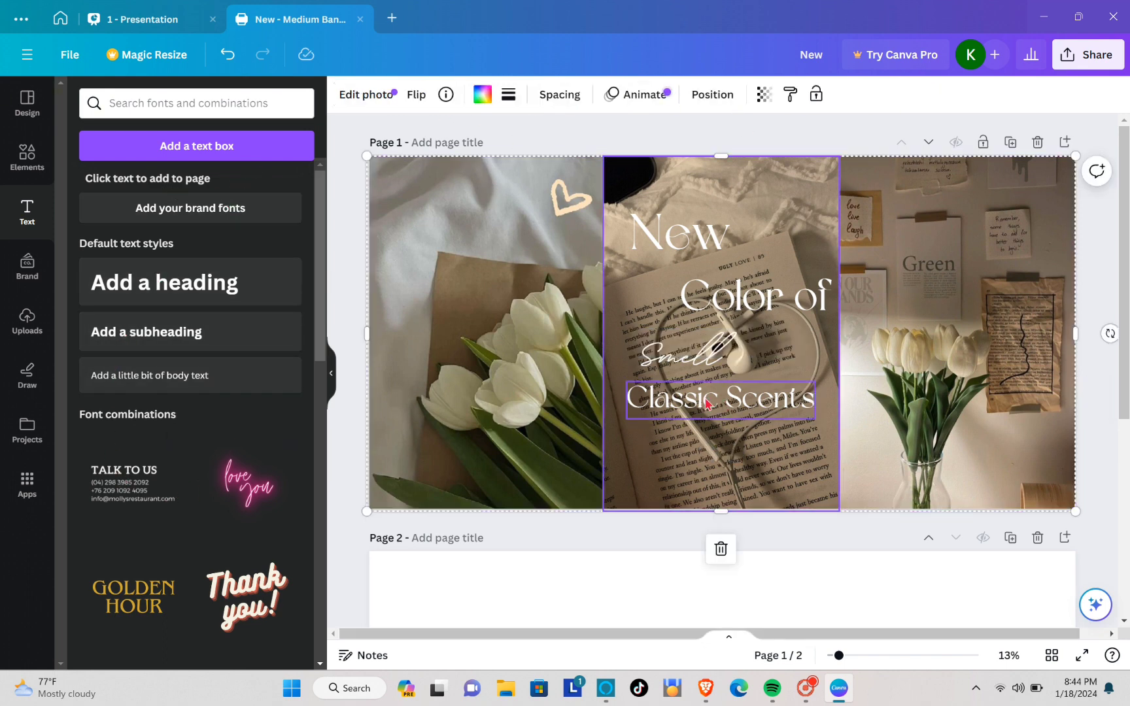
pyautogui.click(704, 403)
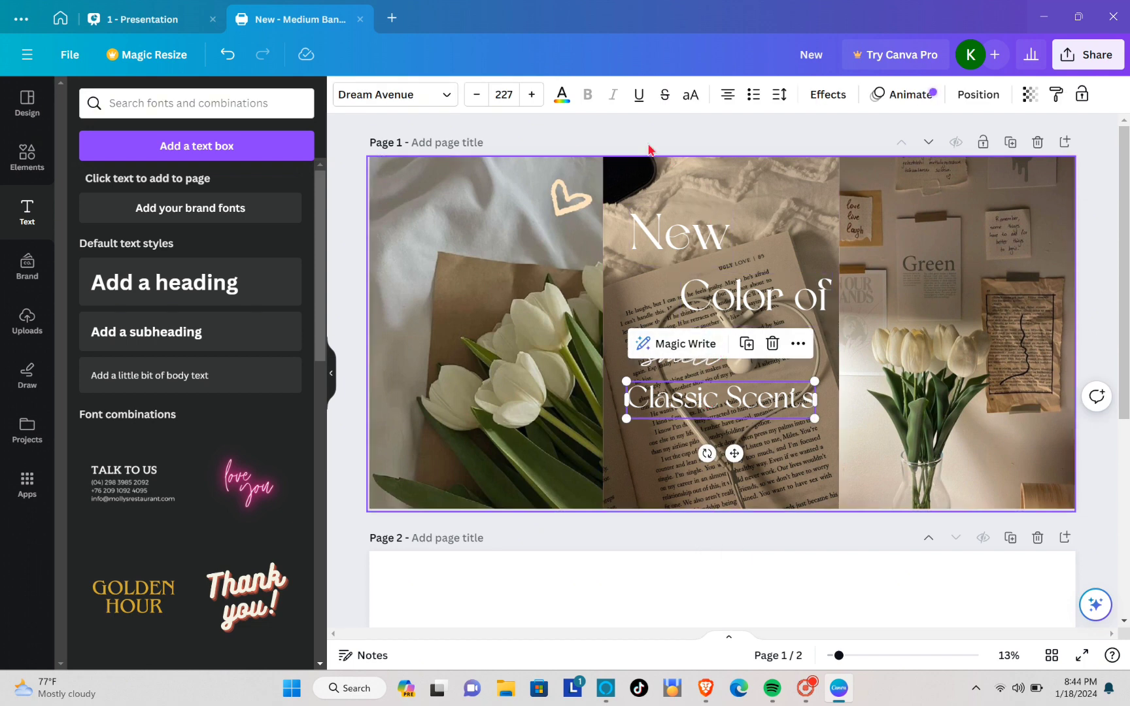
pyautogui.click(828, 96)
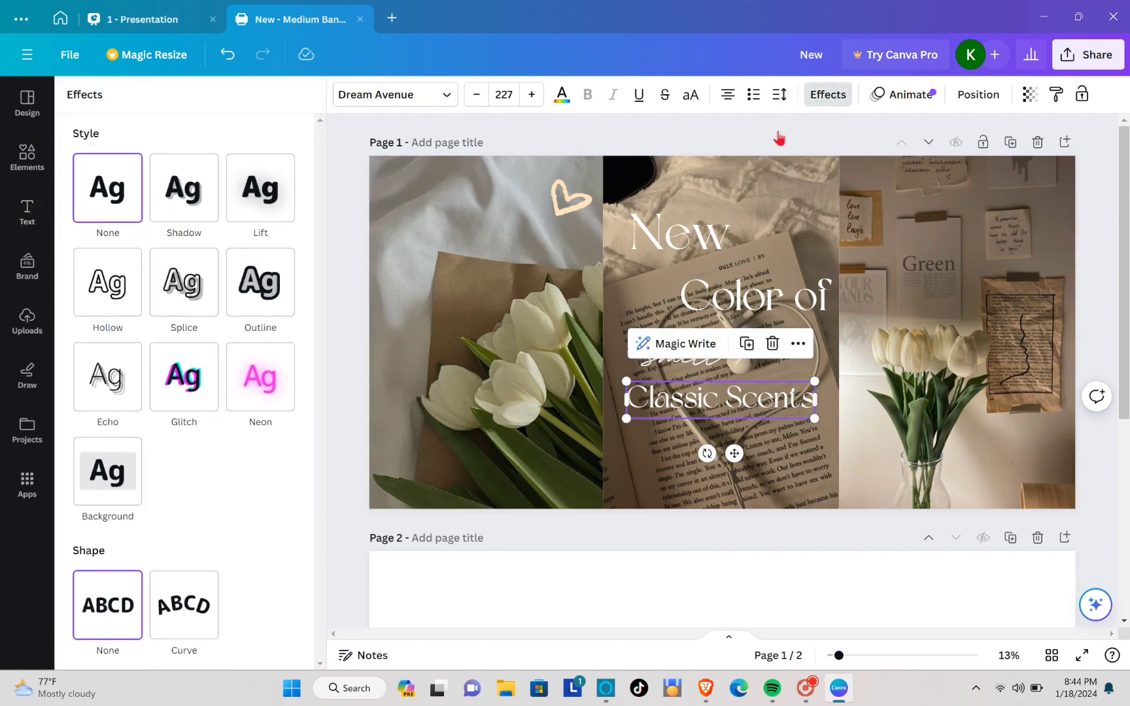
pyautogui.click(114, 495)
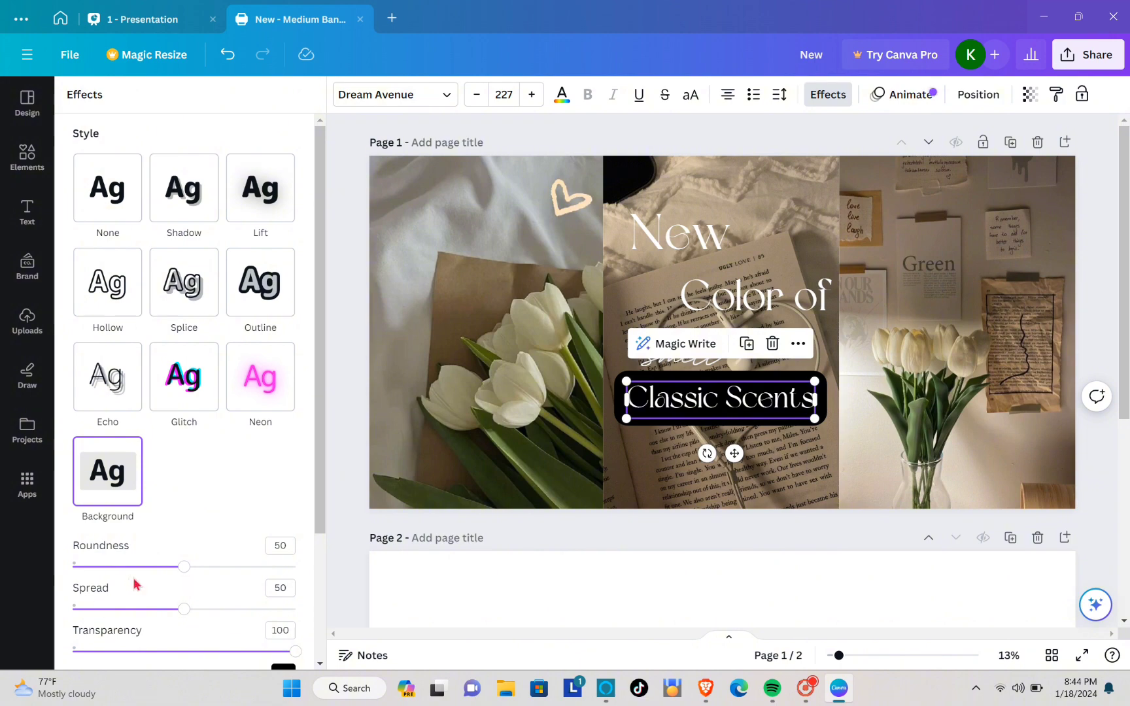
pyautogui.moveTo(180, 569); pyautogui.dragTo(10, 574)
pyautogui.moveTo(190, 612); pyautogui.dragTo(43, 618)
pyautogui.click(770, 429)
# Step: Shrink 'Classic Scents' further and center it beneath 'Smell'
pyautogui.click(791, 413)
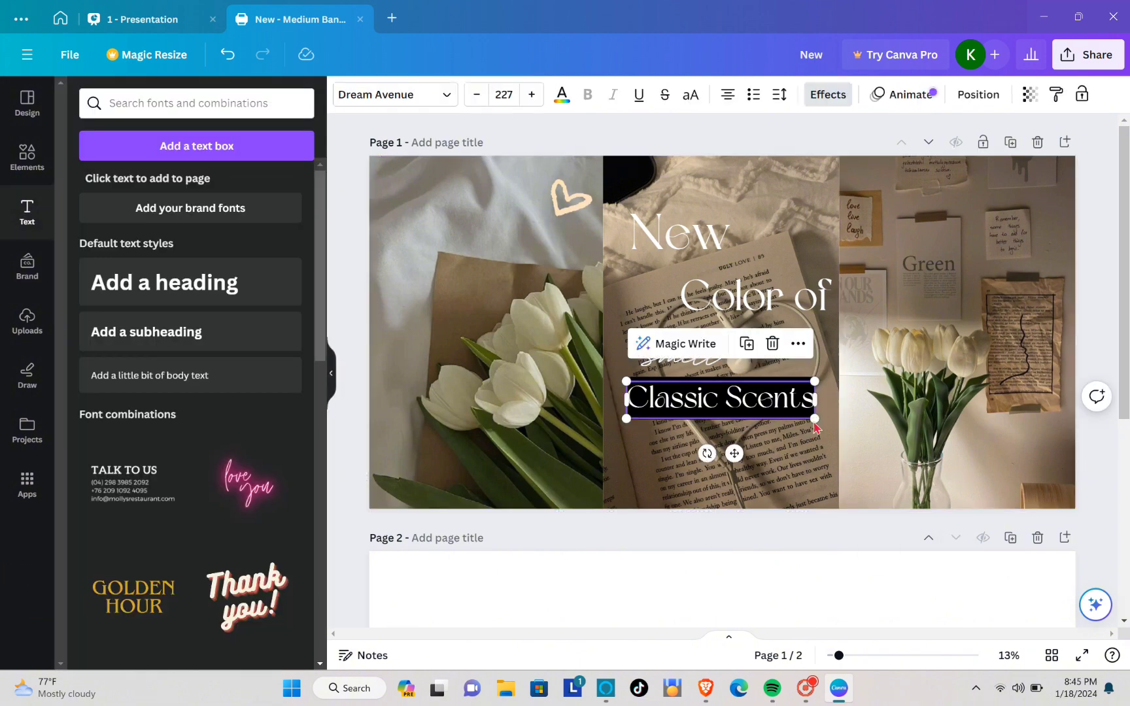
pyautogui.moveTo(816, 423); pyautogui.dragTo(749, 405)
pyautogui.moveTo(749, 402); pyautogui.dragTo(751, 409)
pyautogui.click(844, 460)
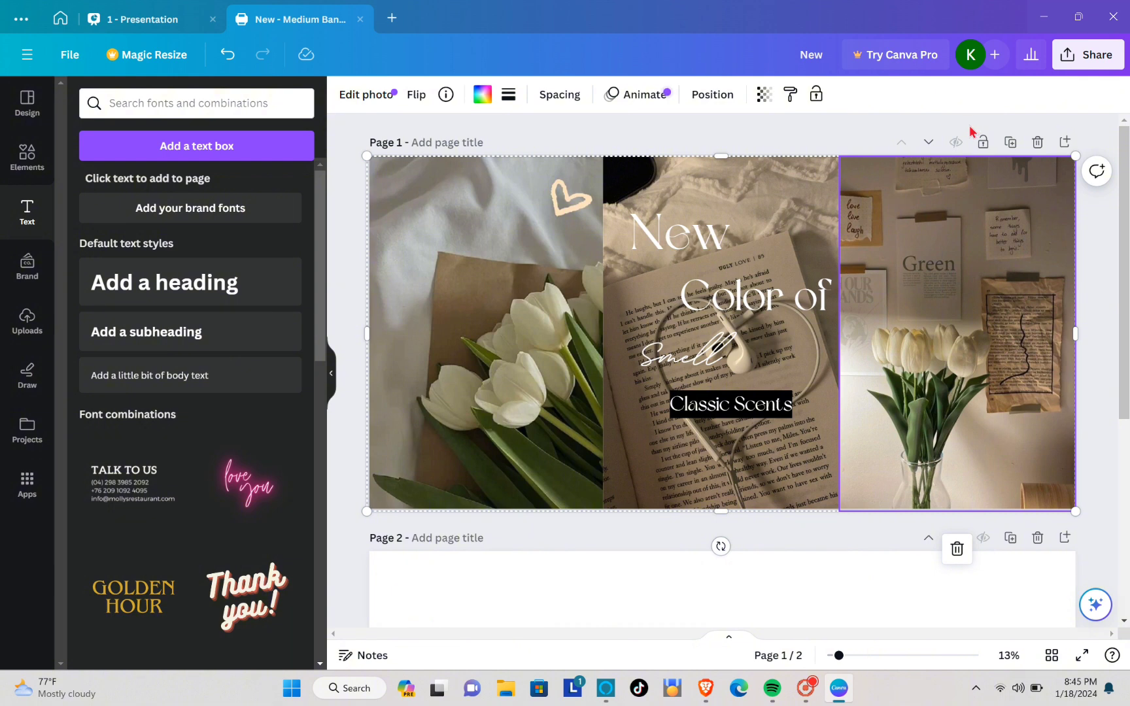
# Step: Open the banner's Share > Download settings and change the file type to JPG
pyautogui.click(1080, 53)
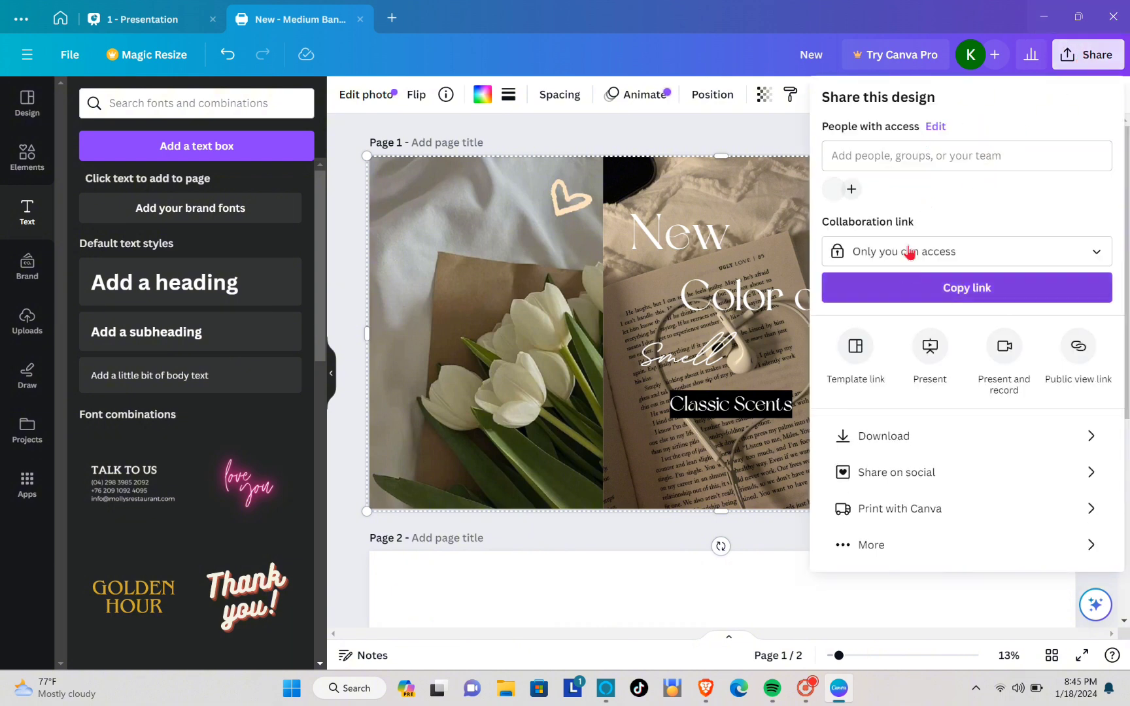
pyautogui.click(928, 436)
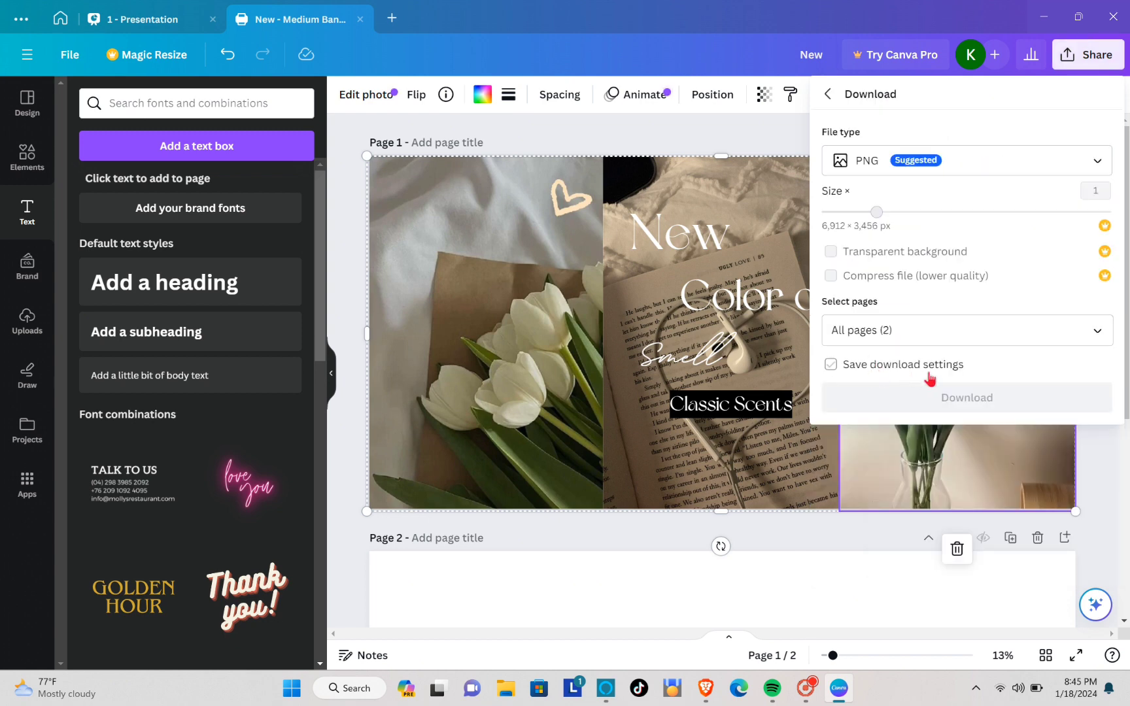
pyautogui.click(831, 364)
pyautogui.click(1029, 157)
pyautogui.click(991, 202)
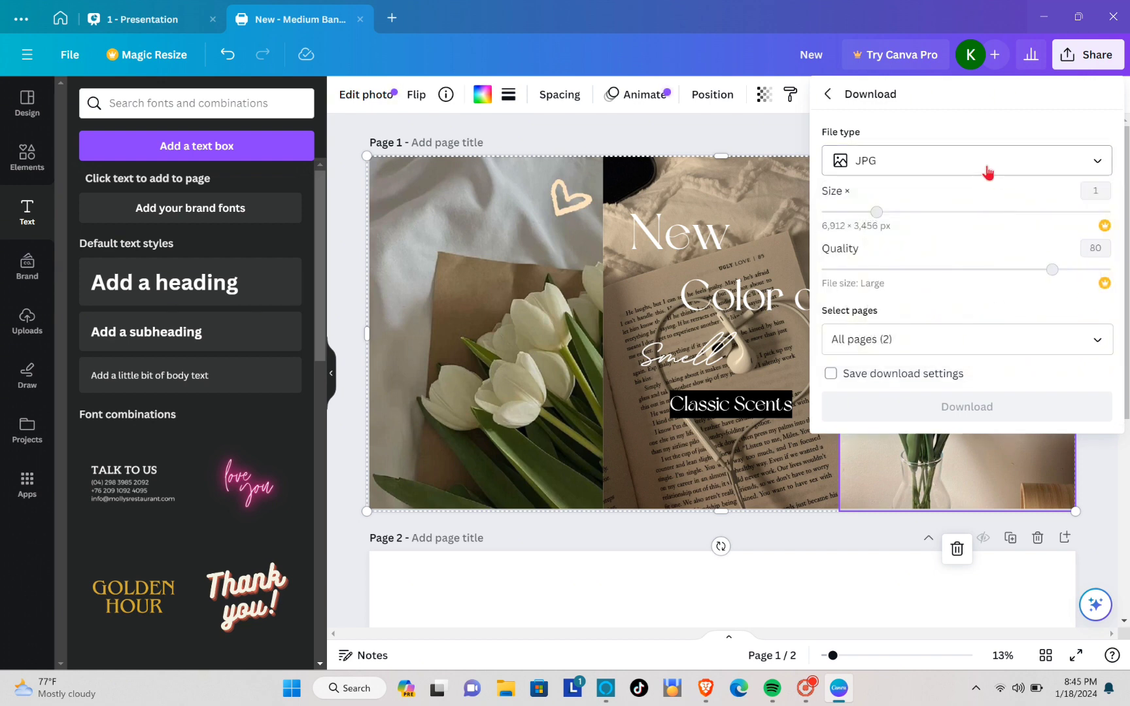
pyautogui.click(989, 173)
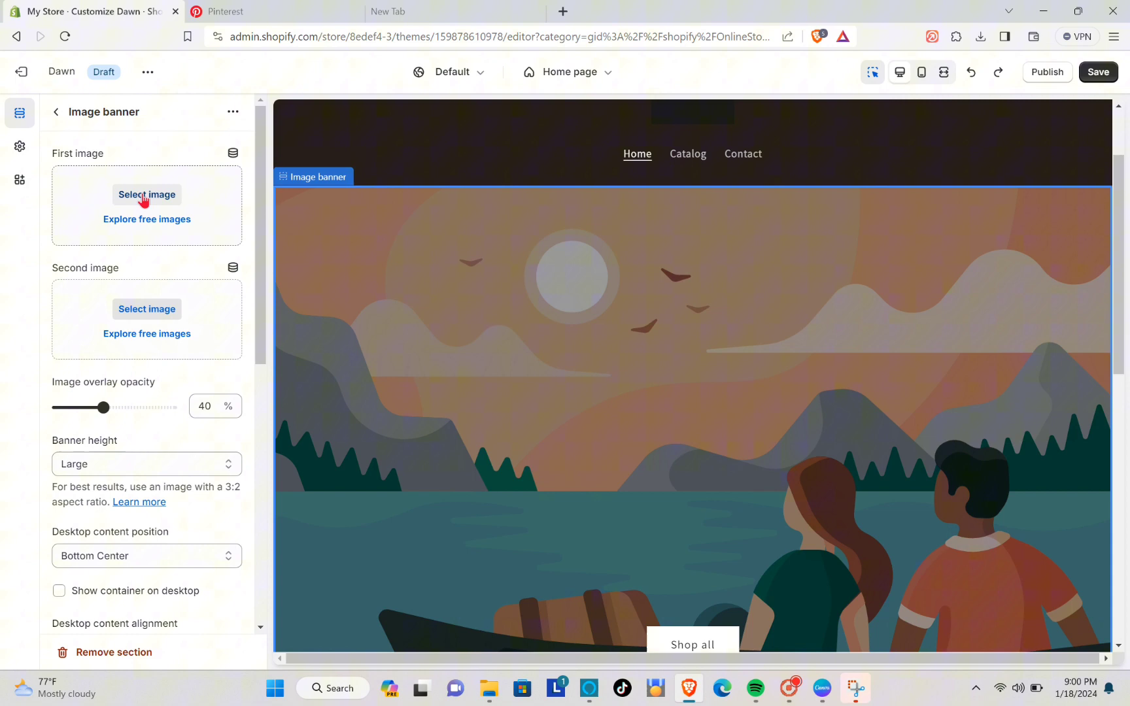
# Step: Set the image banner's first image to the screenshot PNG and remove its overlay
pyautogui.click(146, 197)
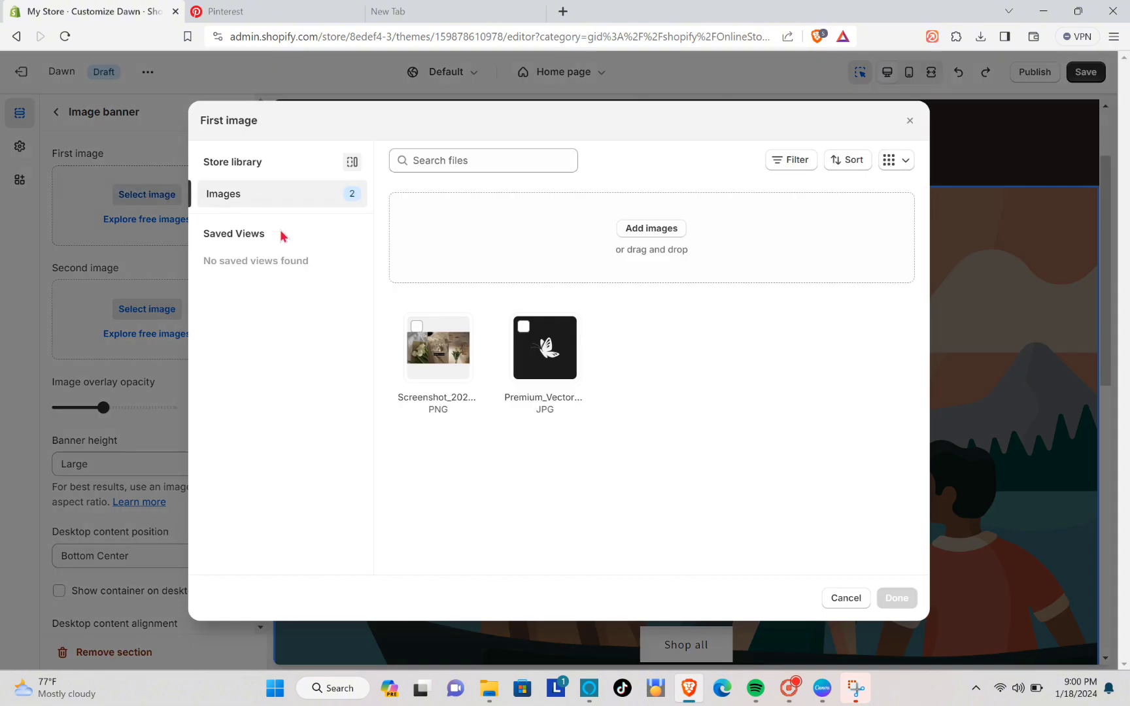
pyautogui.click(438, 346)
pyautogui.click(914, 596)
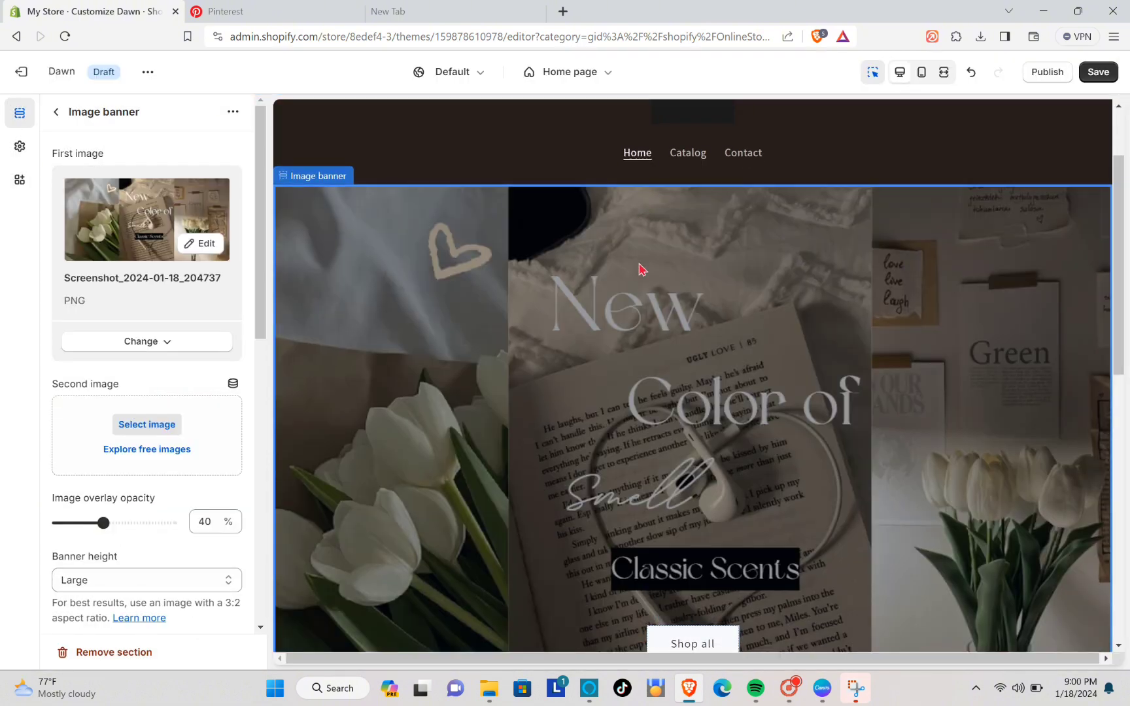
pyautogui.scroll(-3, 638, 267)
pyautogui.scroll(1, 560, 307)
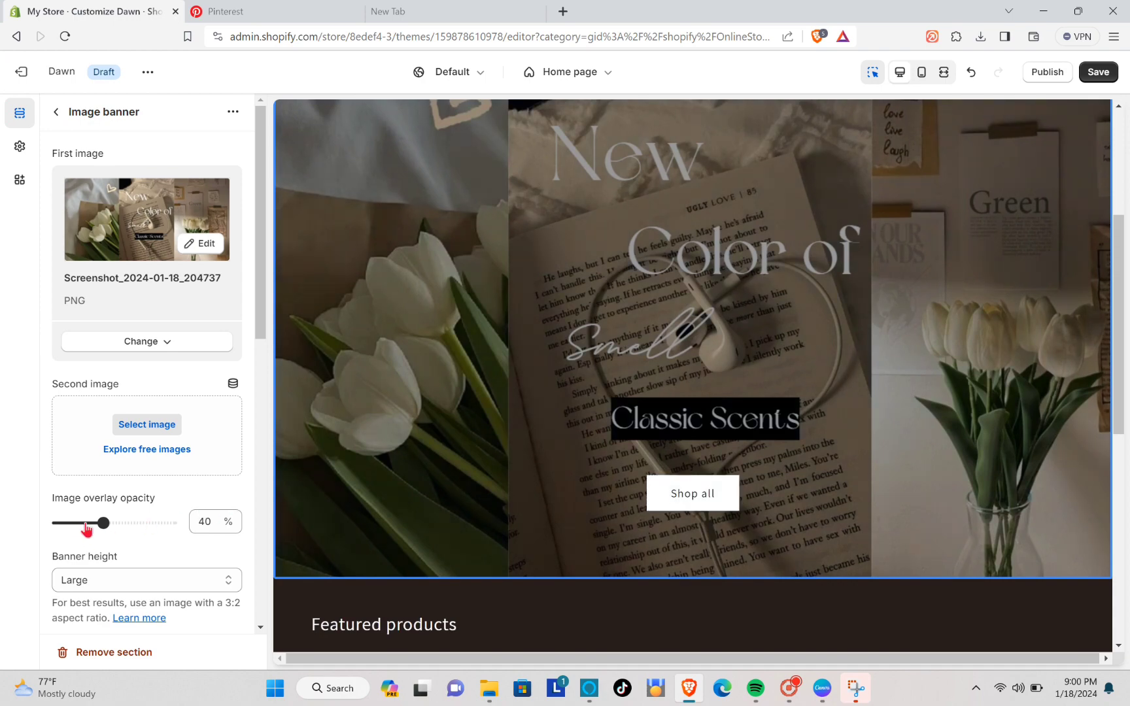
pyautogui.moveTo(100, 518); pyautogui.dragTo(45, 518)
# Step: Set the image banner height to Medium
pyautogui.scroll(-1, 147, 528)
pyautogui.scroll(-2, 146, 529)
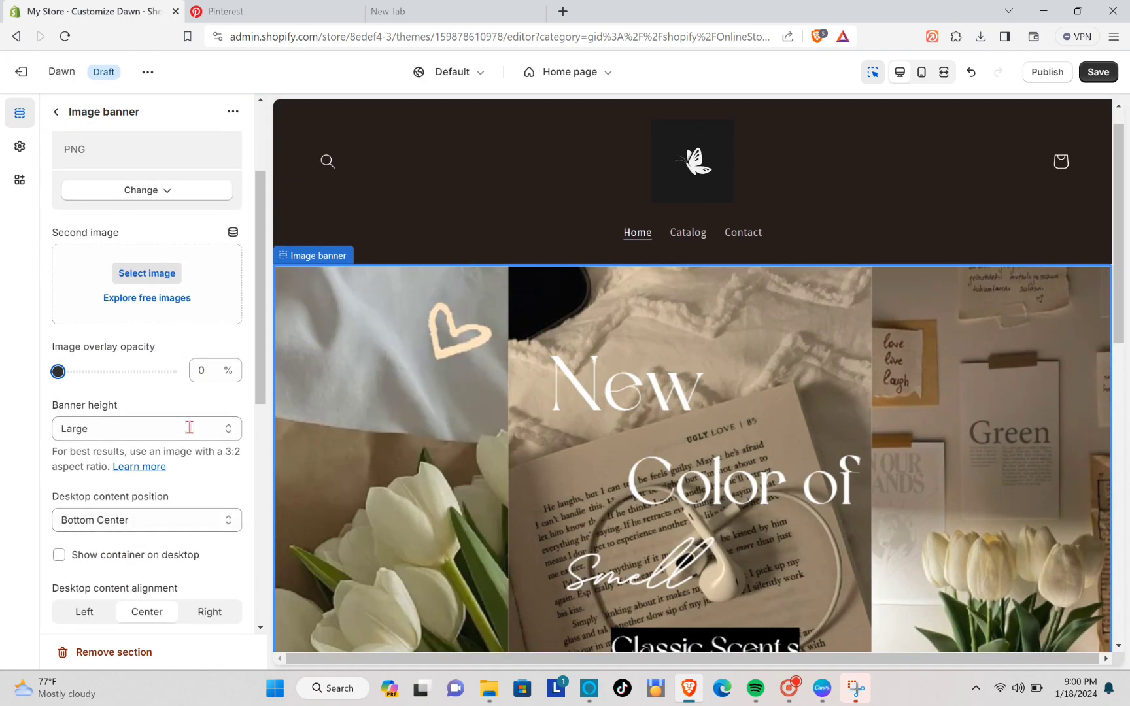
pyautogui.click(165, 432)
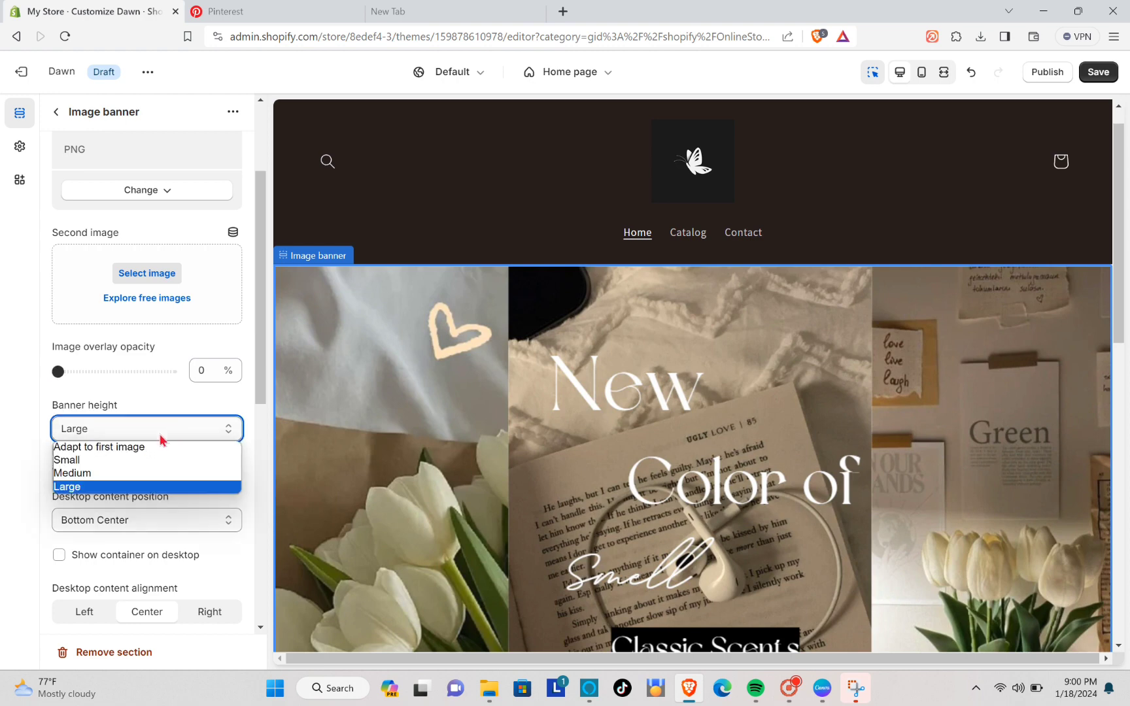
pyautogui.click(76, 473)
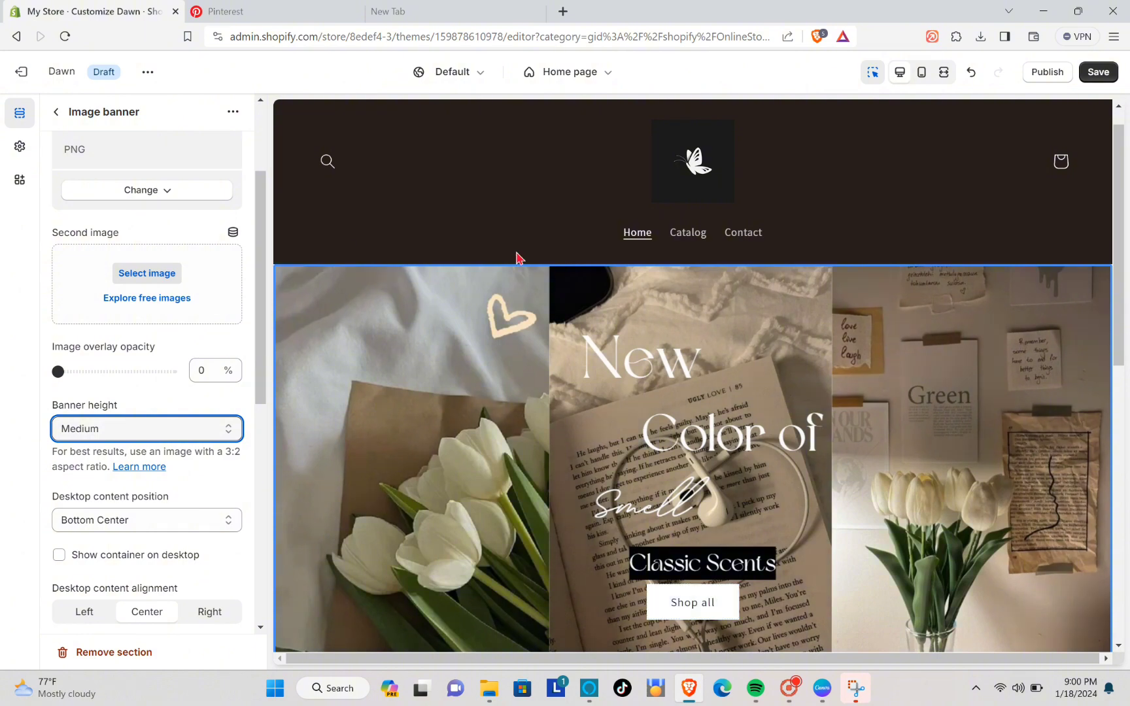
# Step: Bring up the header section's settings in the sidebar
pyautogui.scroll(-2, 520, 265)
pyautogui.scroll(1, 520, 266)
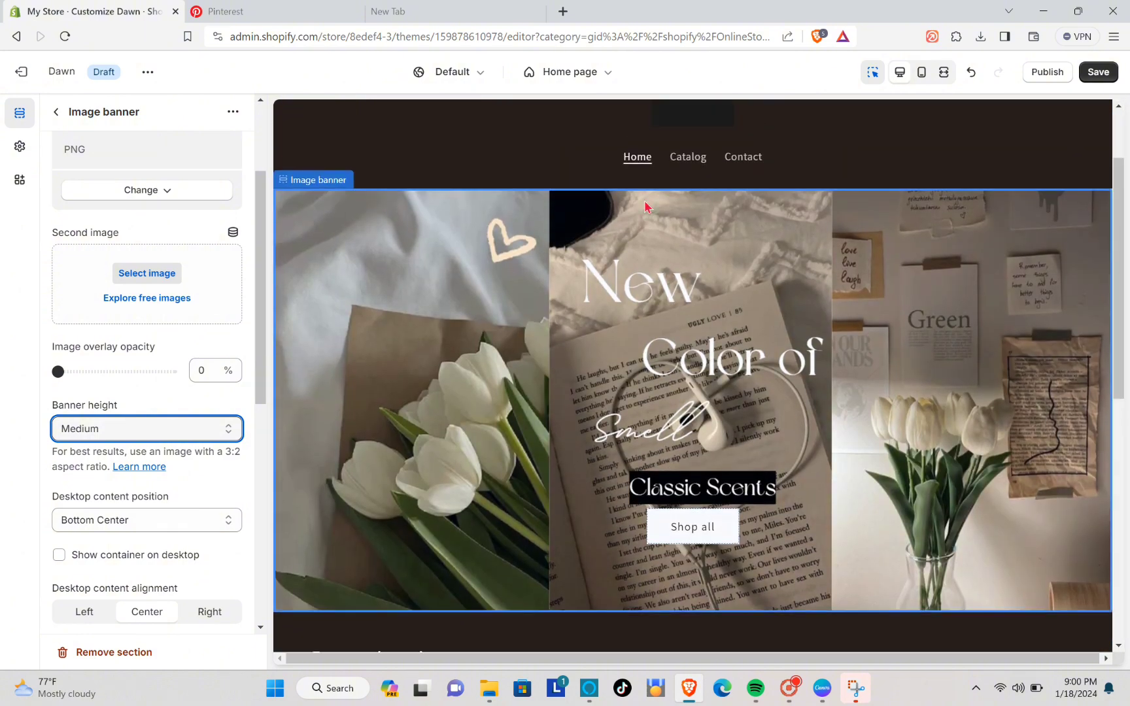
pyautogui.click(835, 123)
pyautogui.scroll(-2, 746, 504)
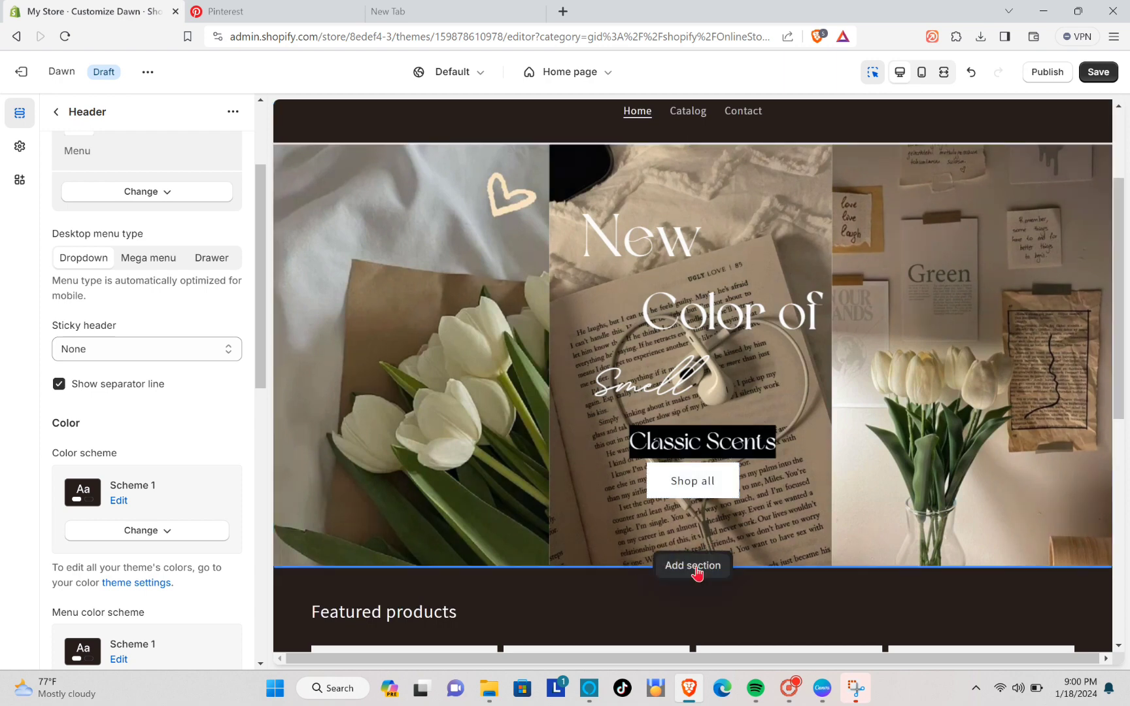
# Step: Add a Collection list section, then start creating a new collection for its first card
pyautogui.click(685, 573)
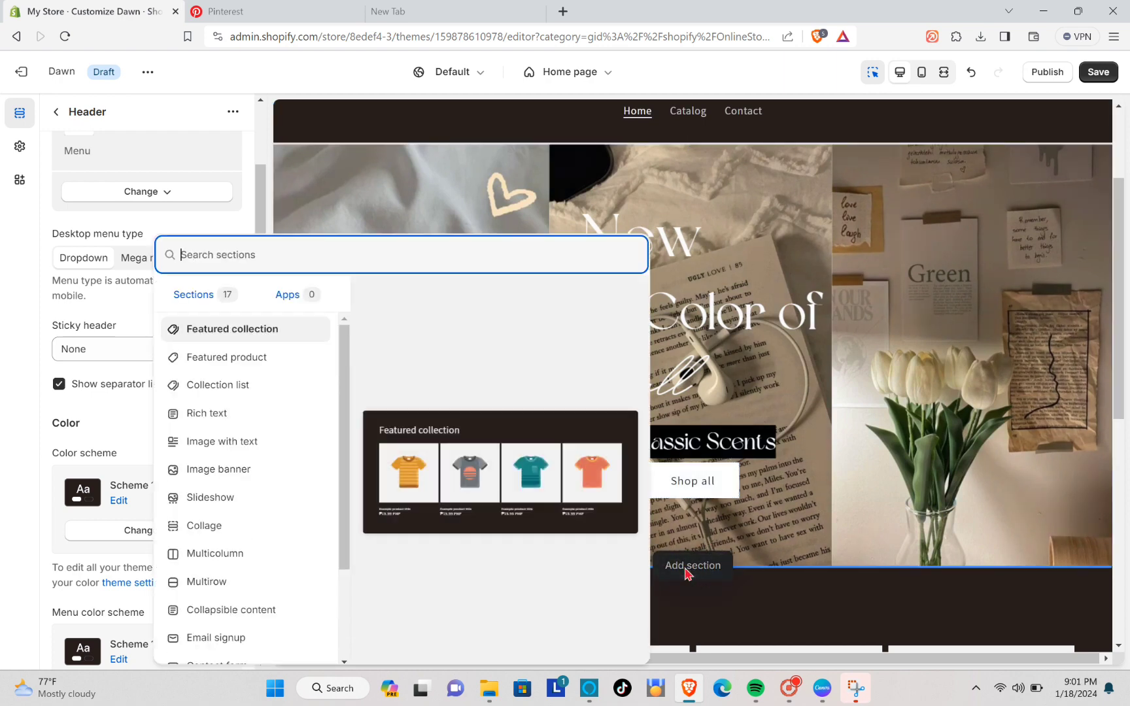
pyautogui.click(233, 387)
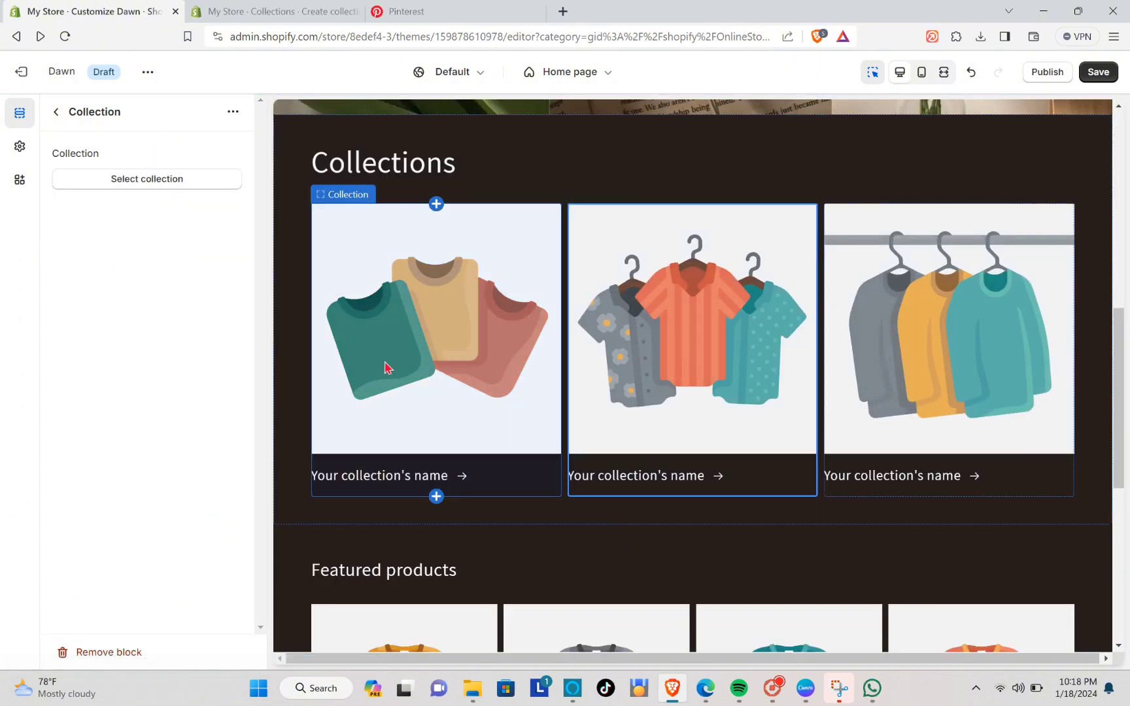
pyautogui.click(399, 354)
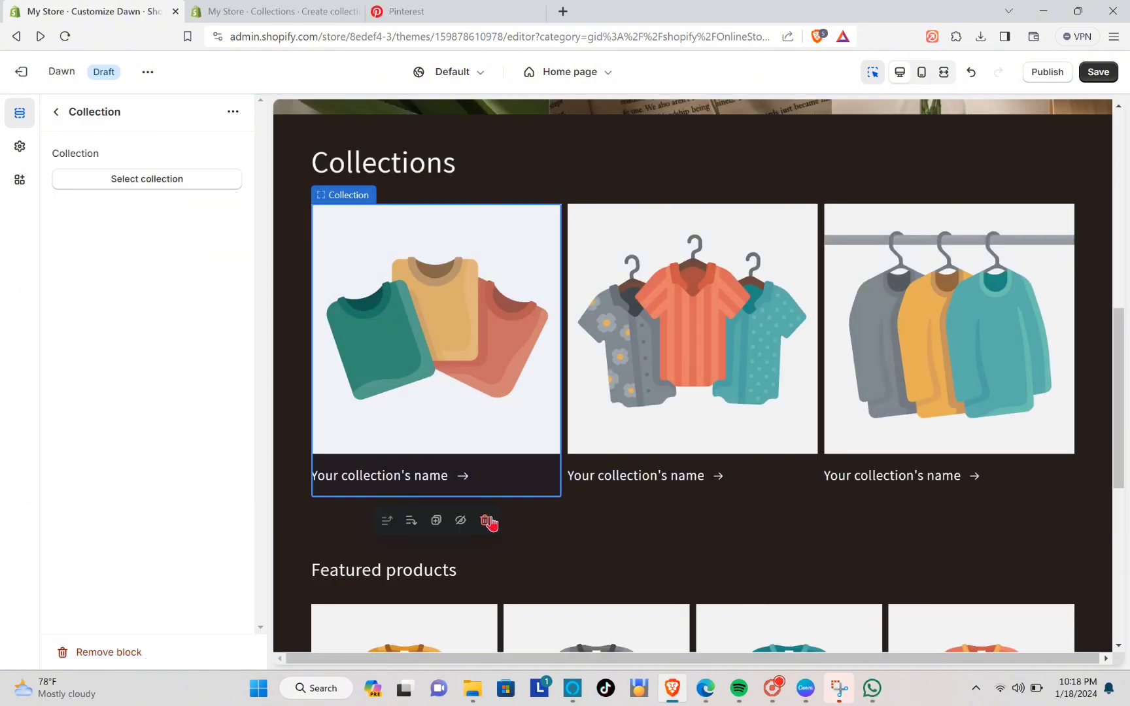
pyautogui.click(142, 183)
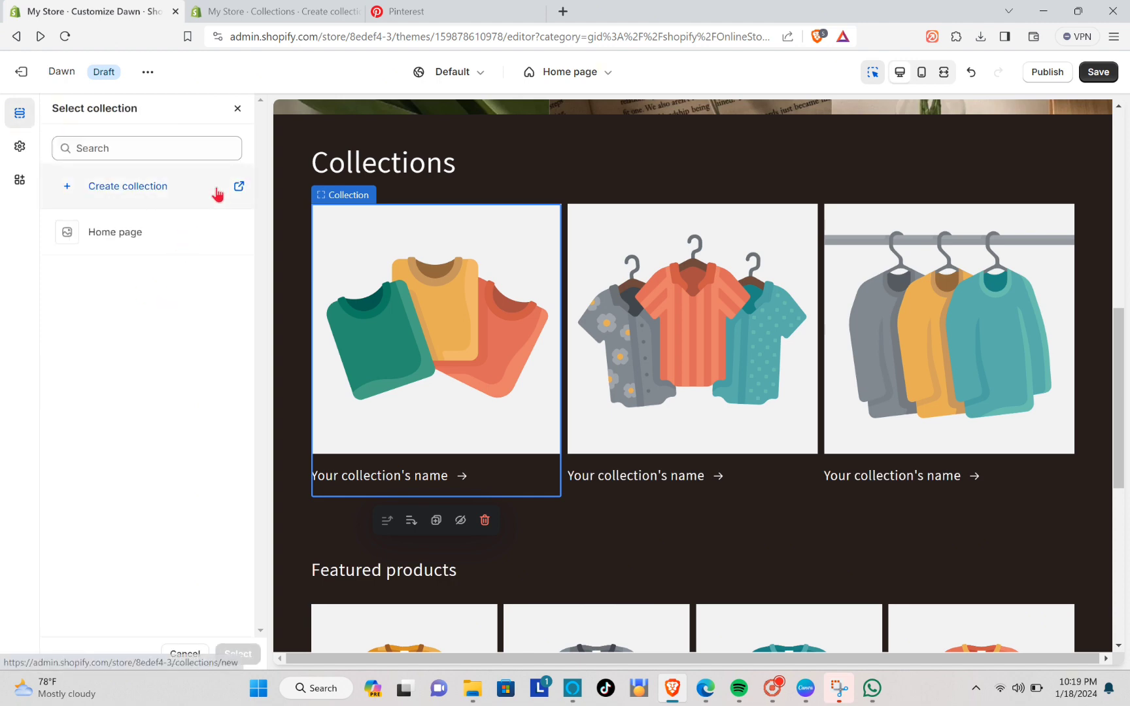
pyautogui.click(206, 191)
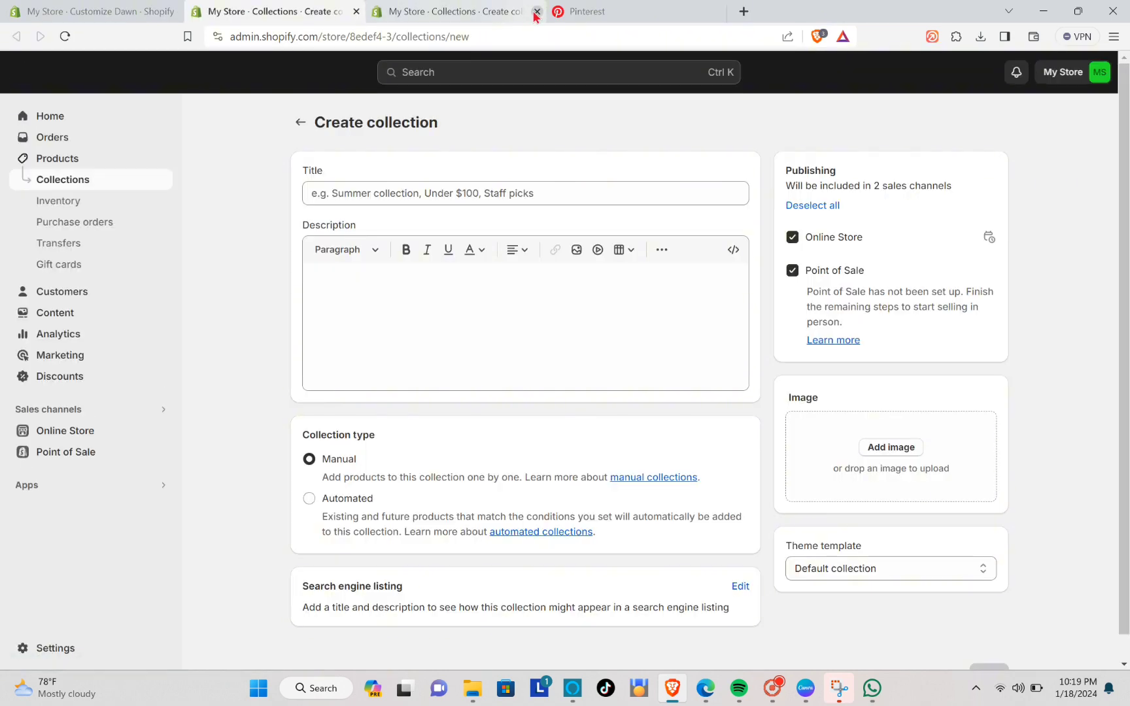
# Step: Close the duplicate tab and upload the download (4) photo as the new collection's image
pyautogui.click(536, 11)
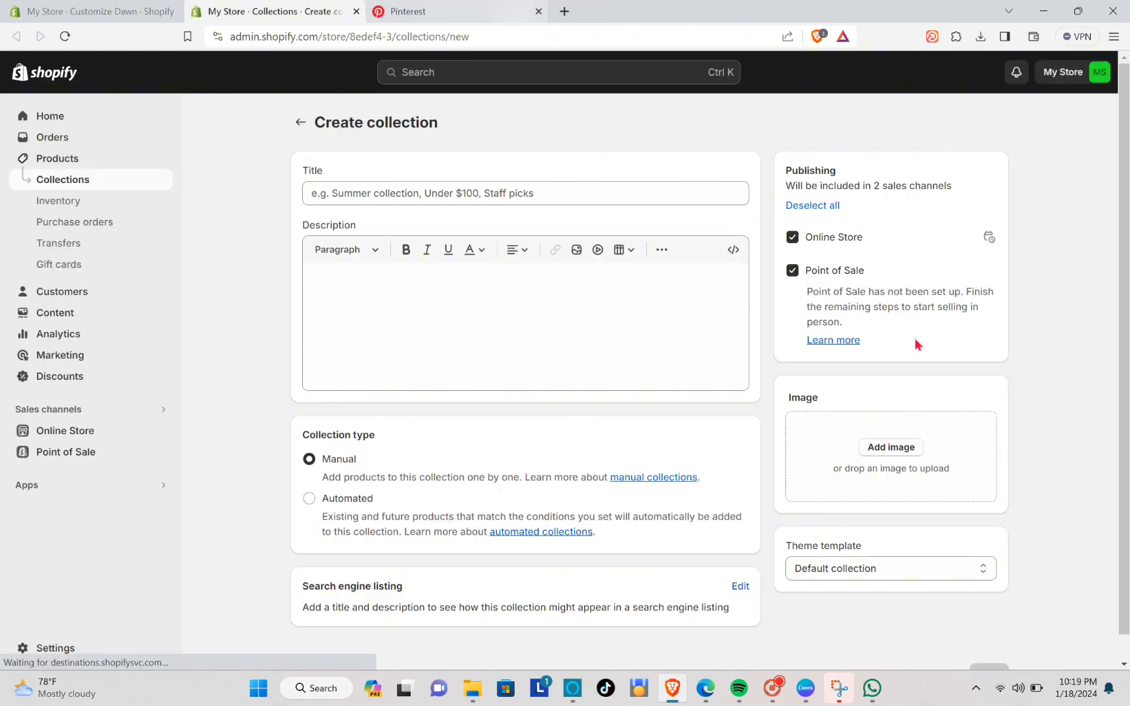
pyautogui.click(880, 447)
pyautogui.scroll(-5, 256, 178)
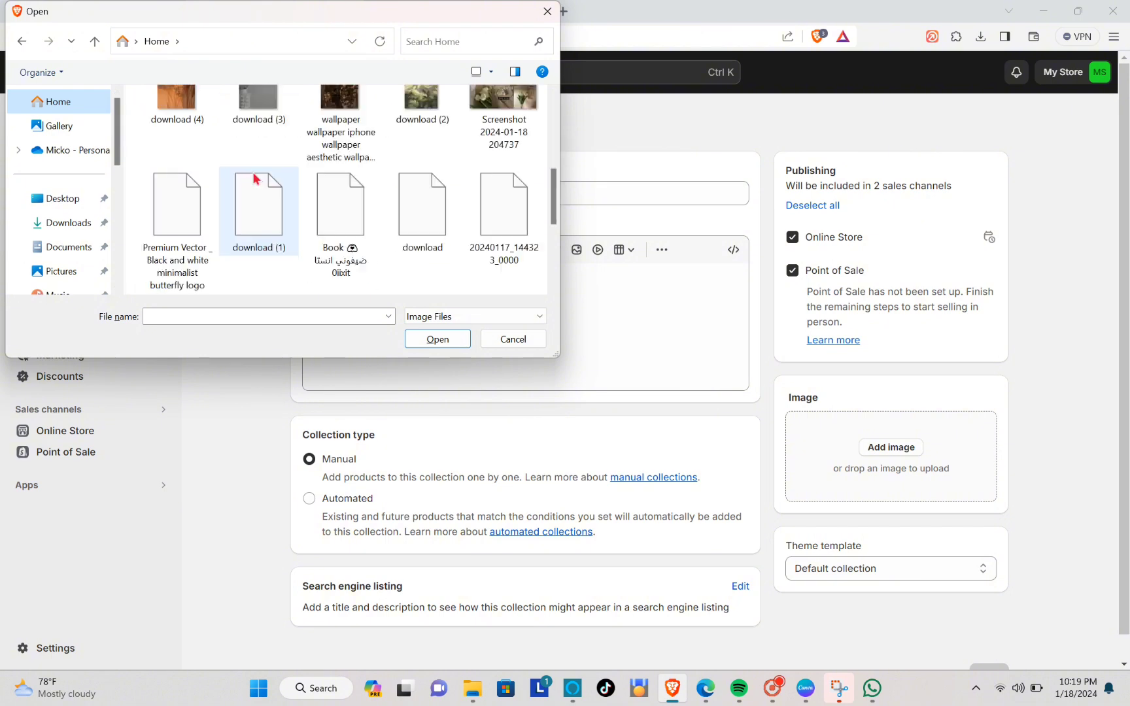
pyautogui.click(187, 167)
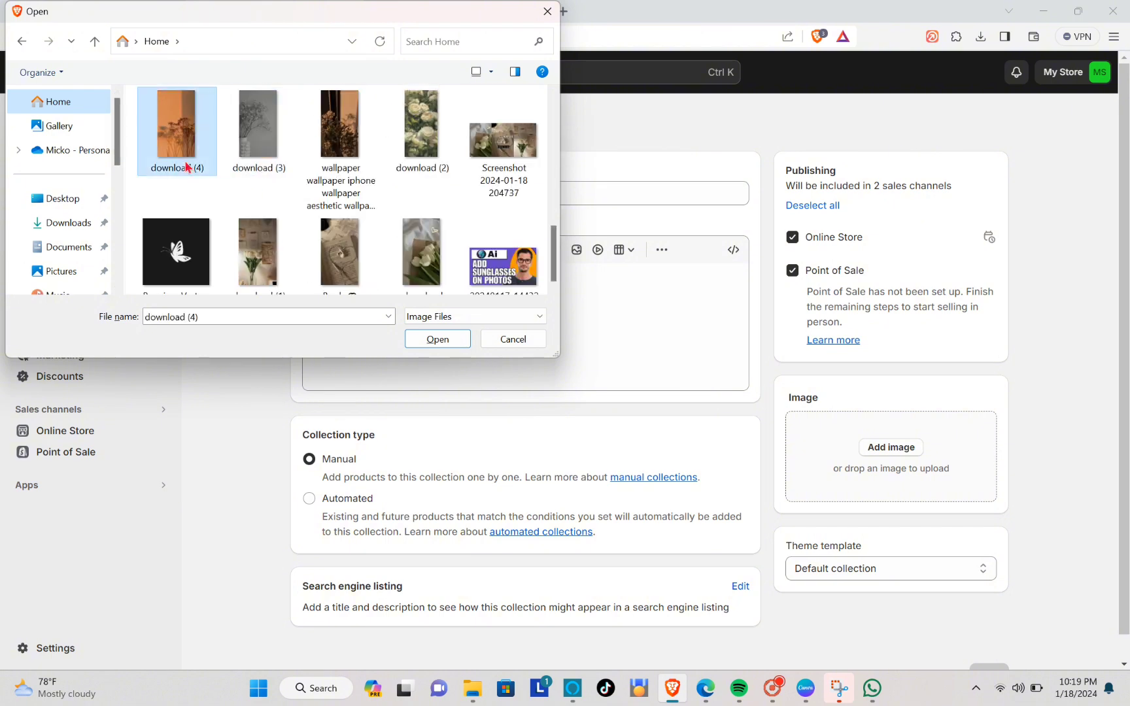
pyautogui.click(424, 341)
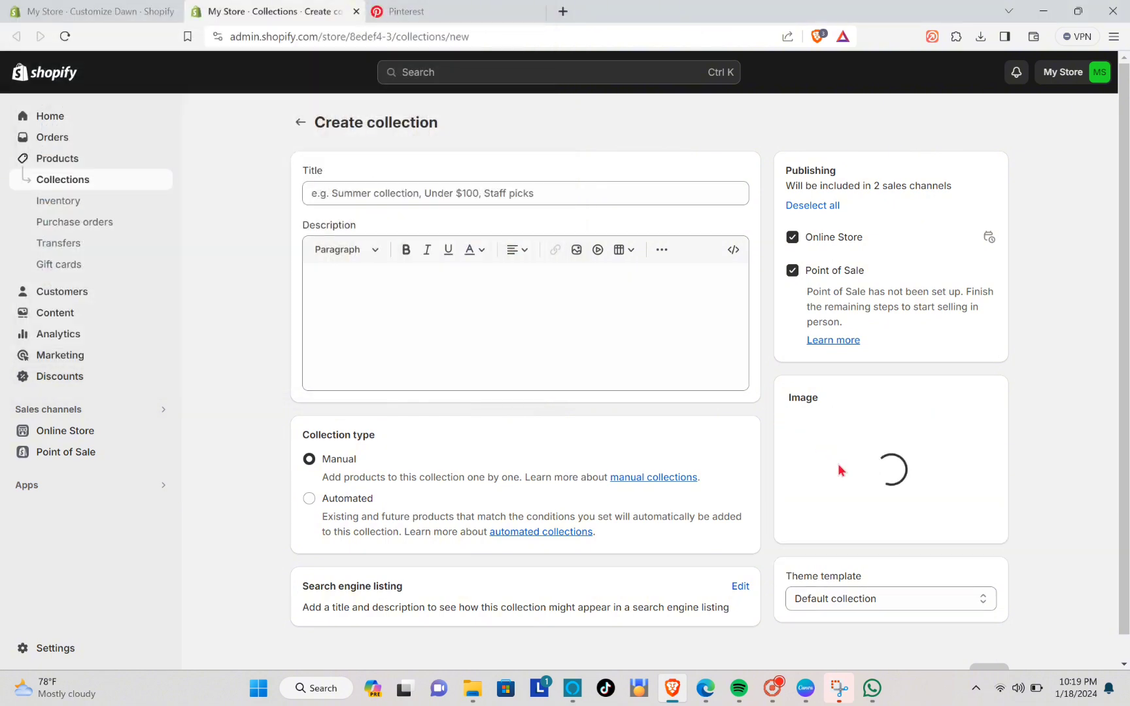
# Step: Fill in the new collection's title and description
pyautogui.click(329, 191)
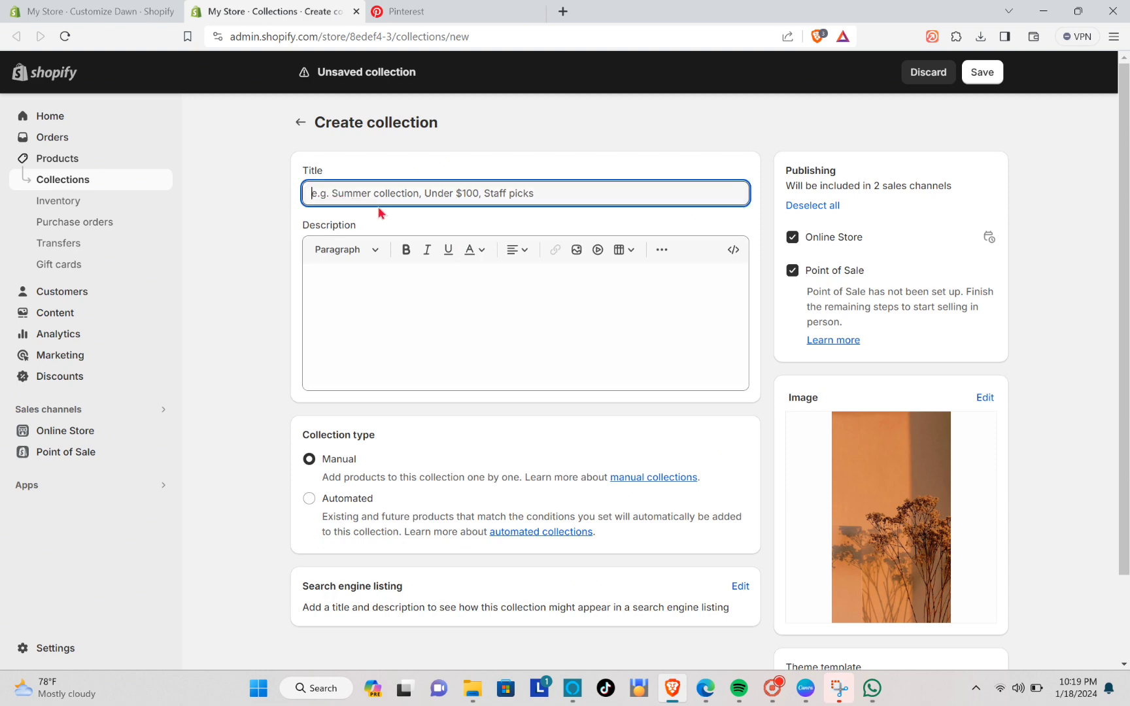
pyautogui.click(393, 289)
pyautogui.scroll(-2, 413, 452)
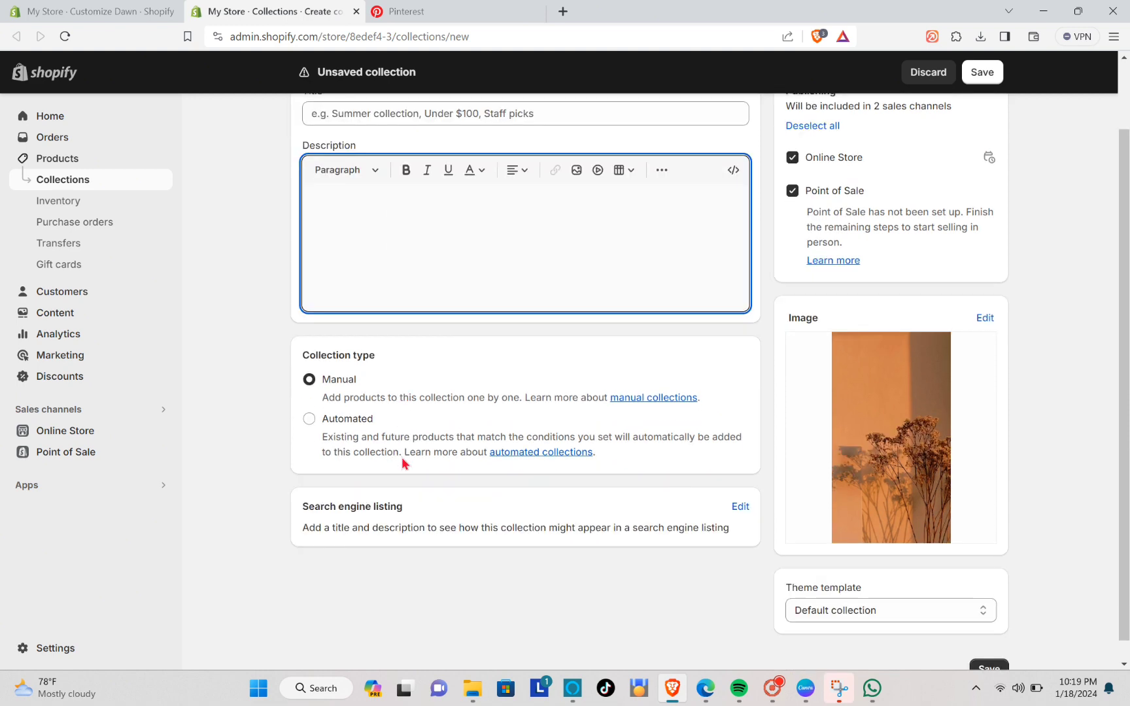
pyautogui.scroll(2, 556, 360)
pyautogui.scroll(-2, 629, 411)
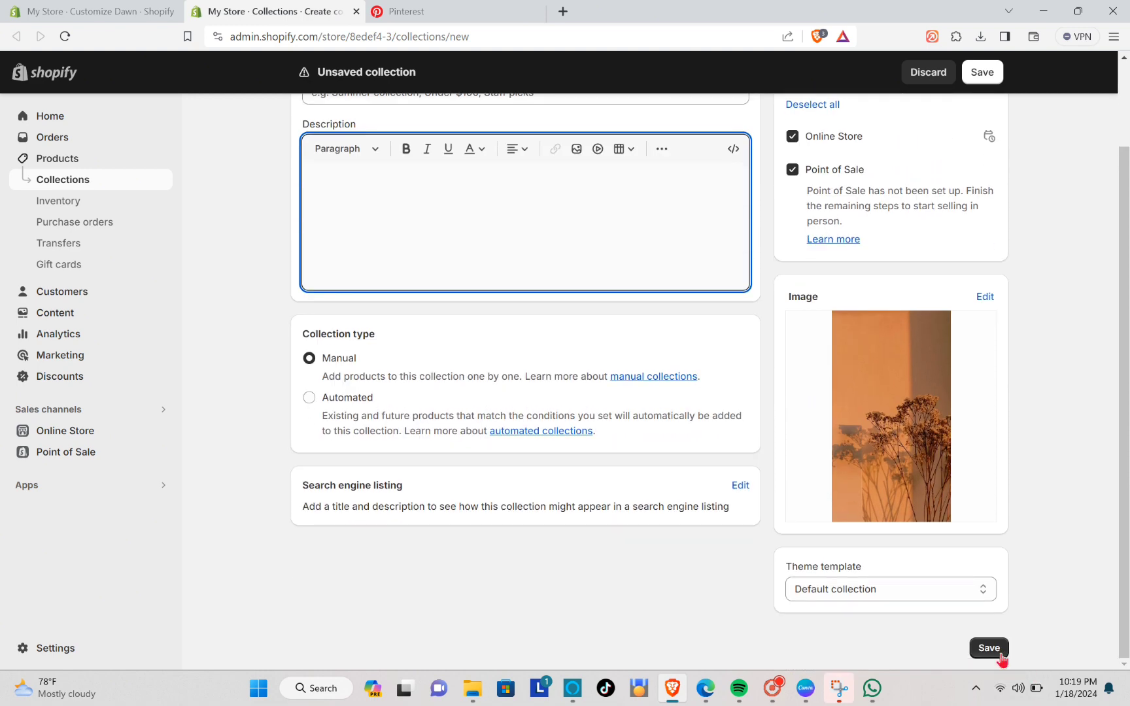
pyautogui.scroll(2, 484, 215)
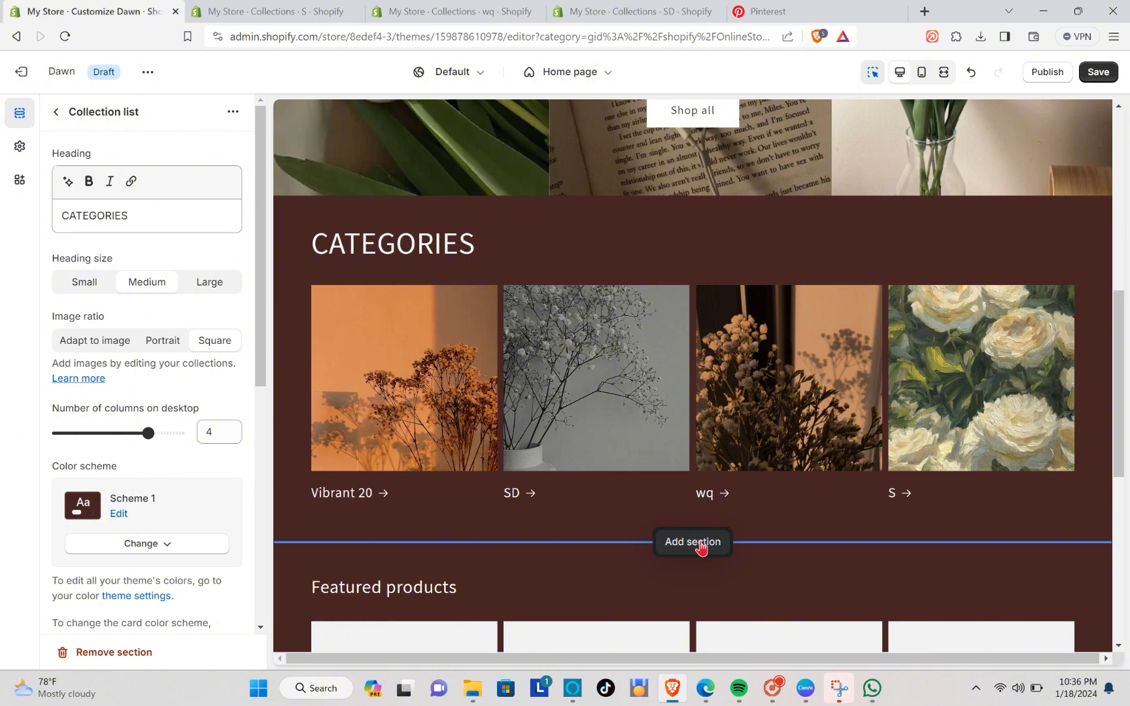
# Step: Open the add-section list below CATEGORIES, then scroll through the homepage preview
pyautogui.click(701, 548)
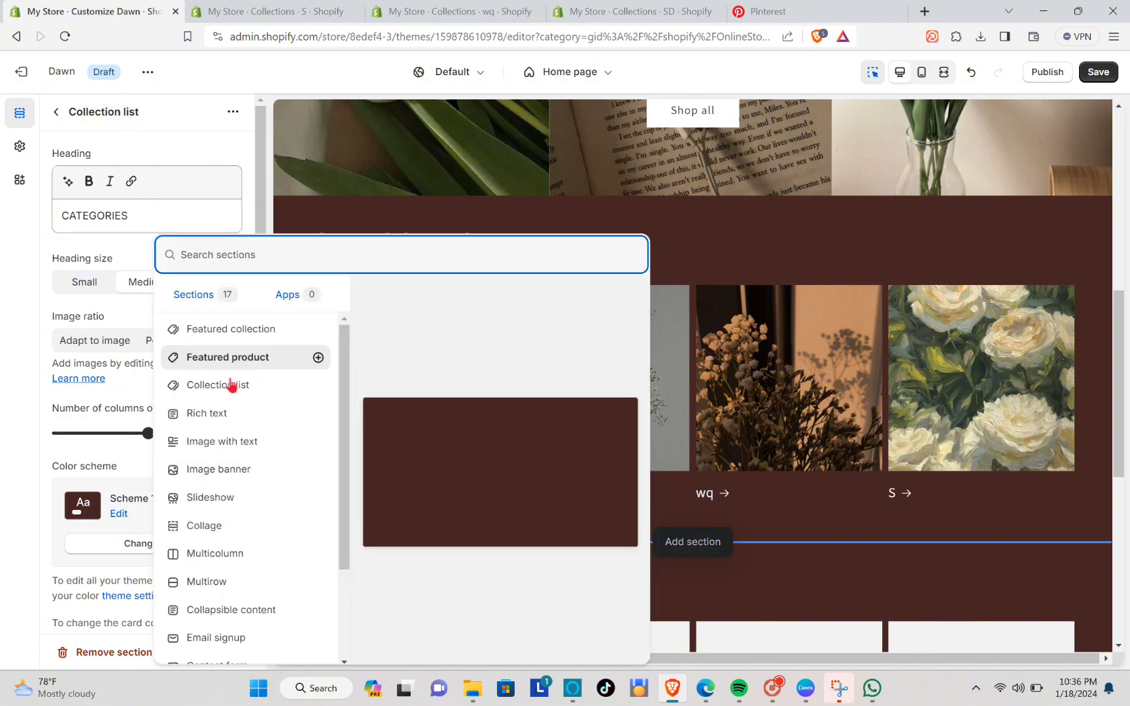
pyautogui.click(229, 444)
pyautogui.press('Escape')
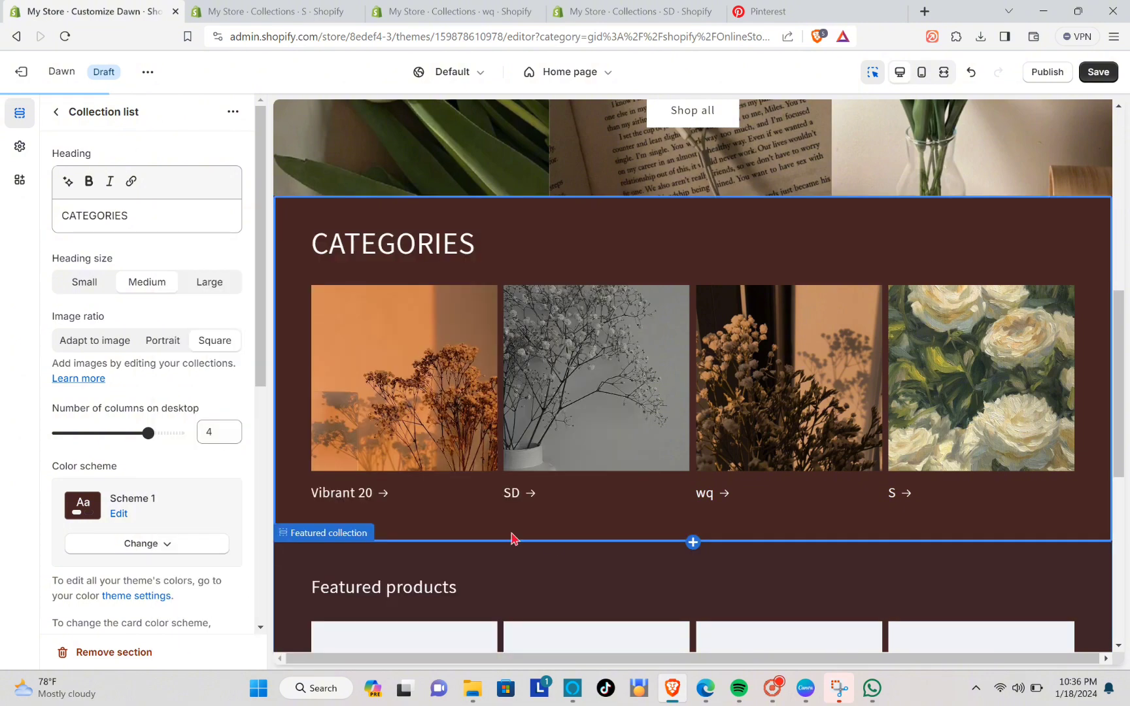
pyautogui.scroll(-5, 555, 534)
pyautogui.scroll(3, 576, 483)
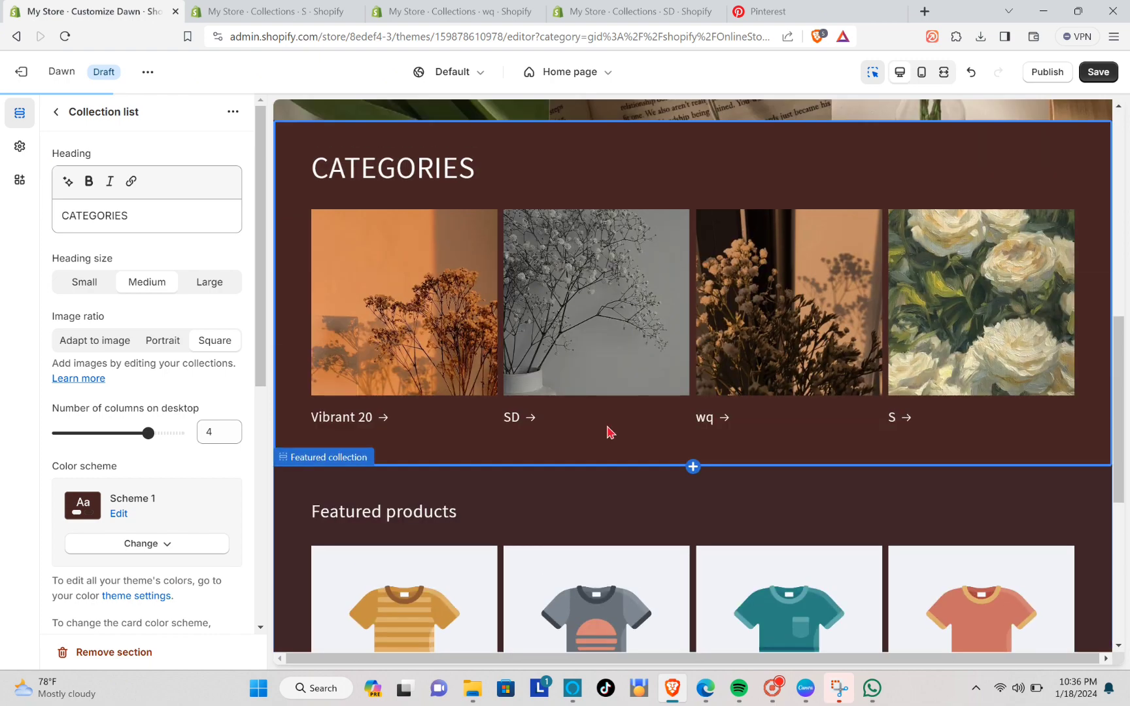
pyautogui.scroll(-5, 608, 434)
pyautogui.scroll(5, 607, 432)
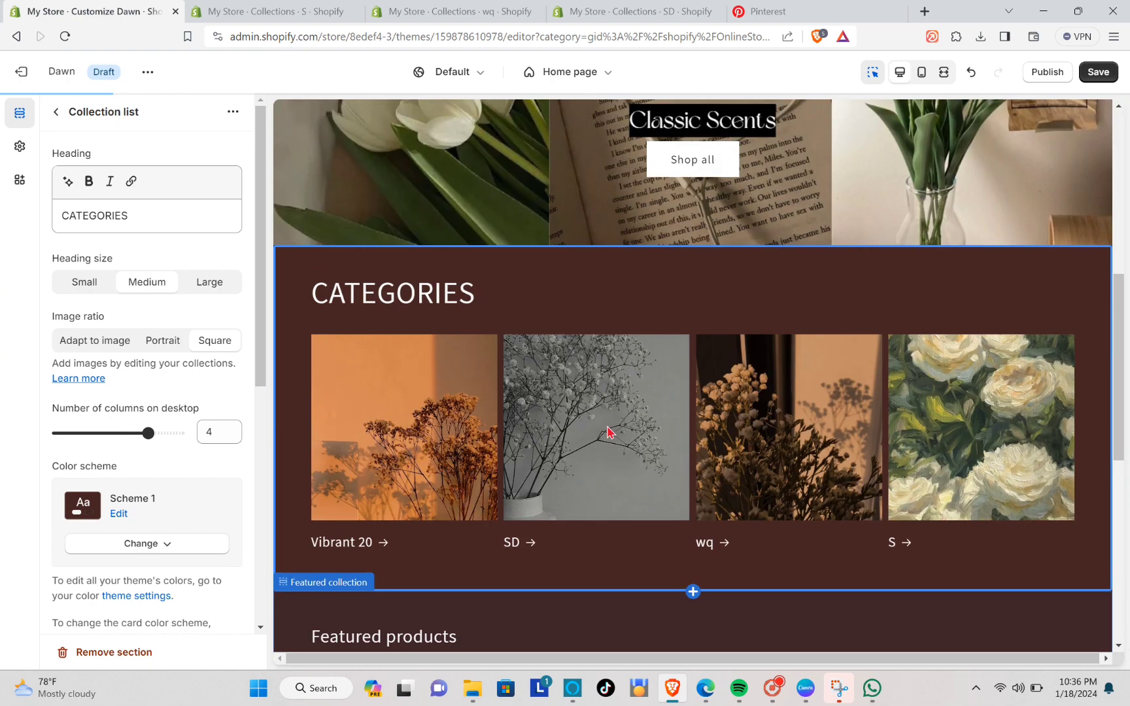
pyautogui.scroll(-3, 621, 445)
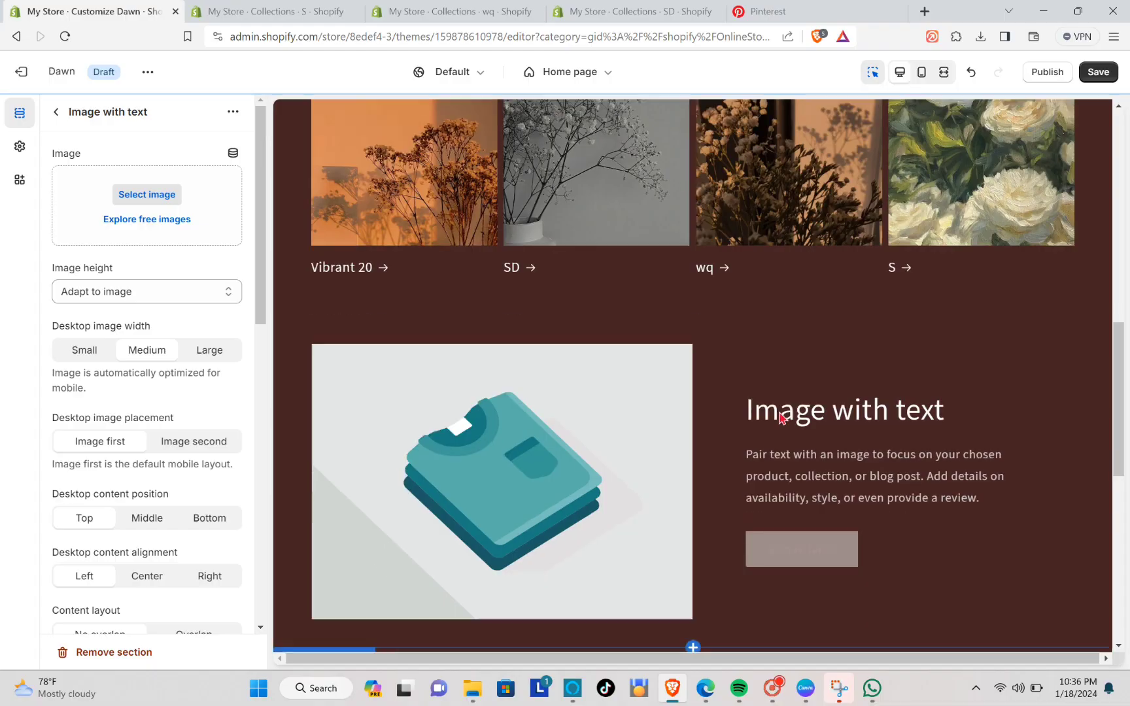
pyautogui.scroll(-3, 757, 433)
pyautogui.scroll(3, 756, 434)
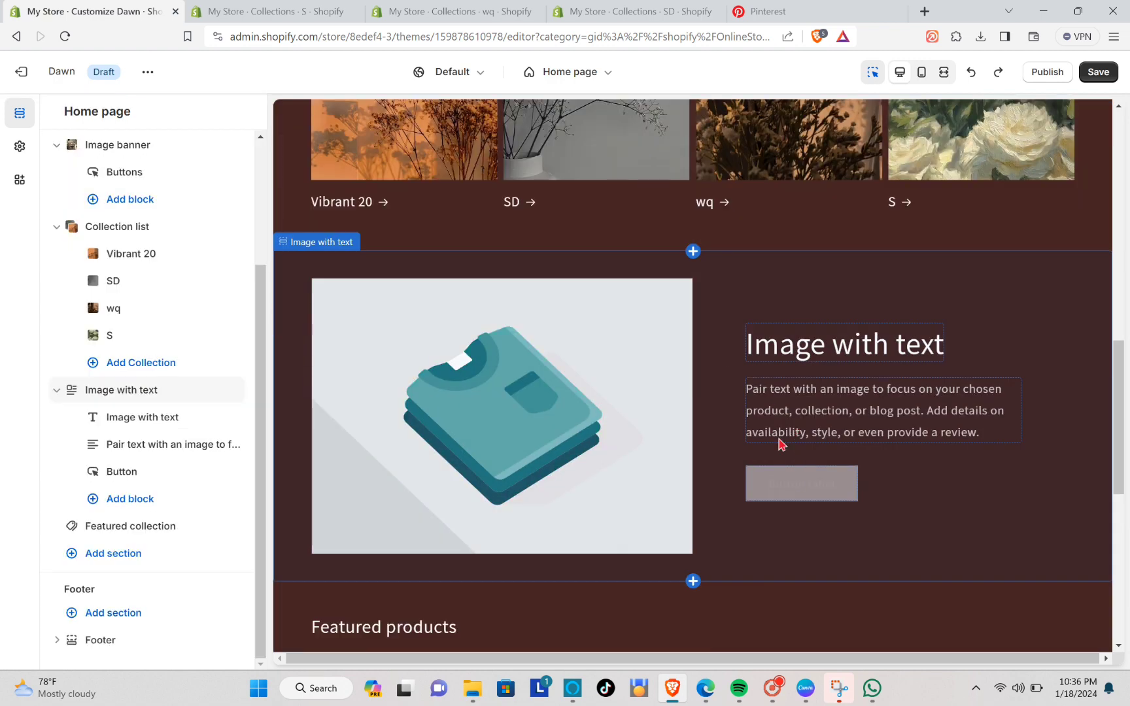
# Step: Review the Image with text section's paragraph text and button settings
pyautogui.click(783, 423)
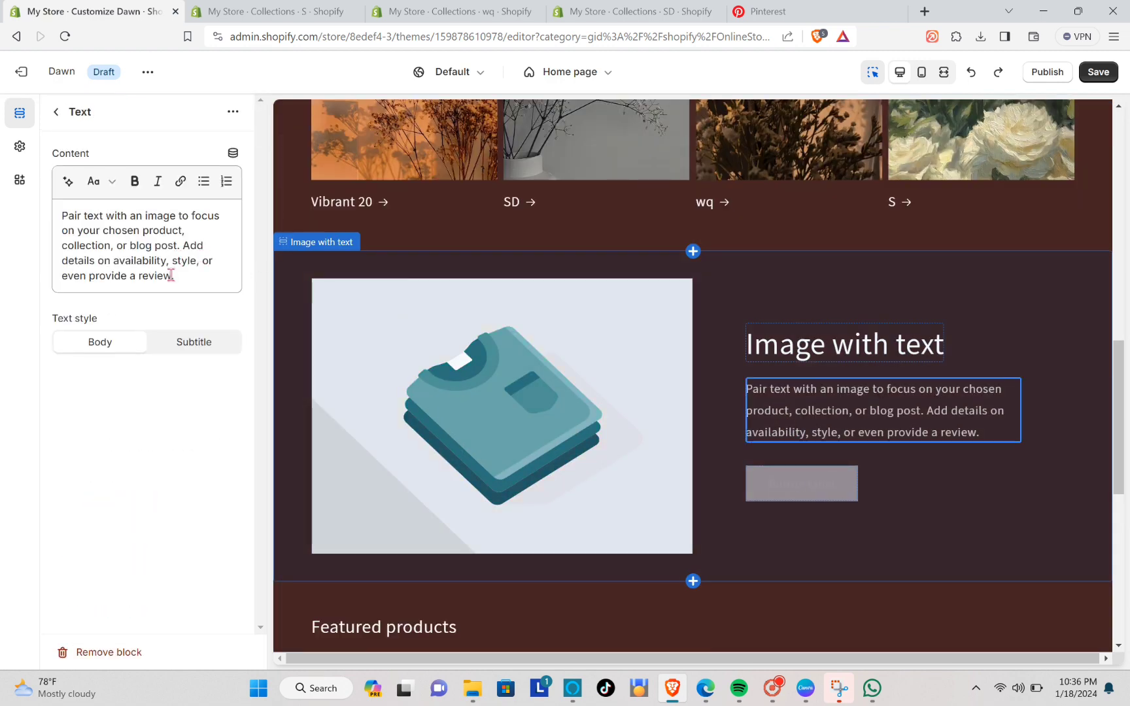
pyautogui.moveTo(171, 275); pyautogui.dragTo(60, 205)
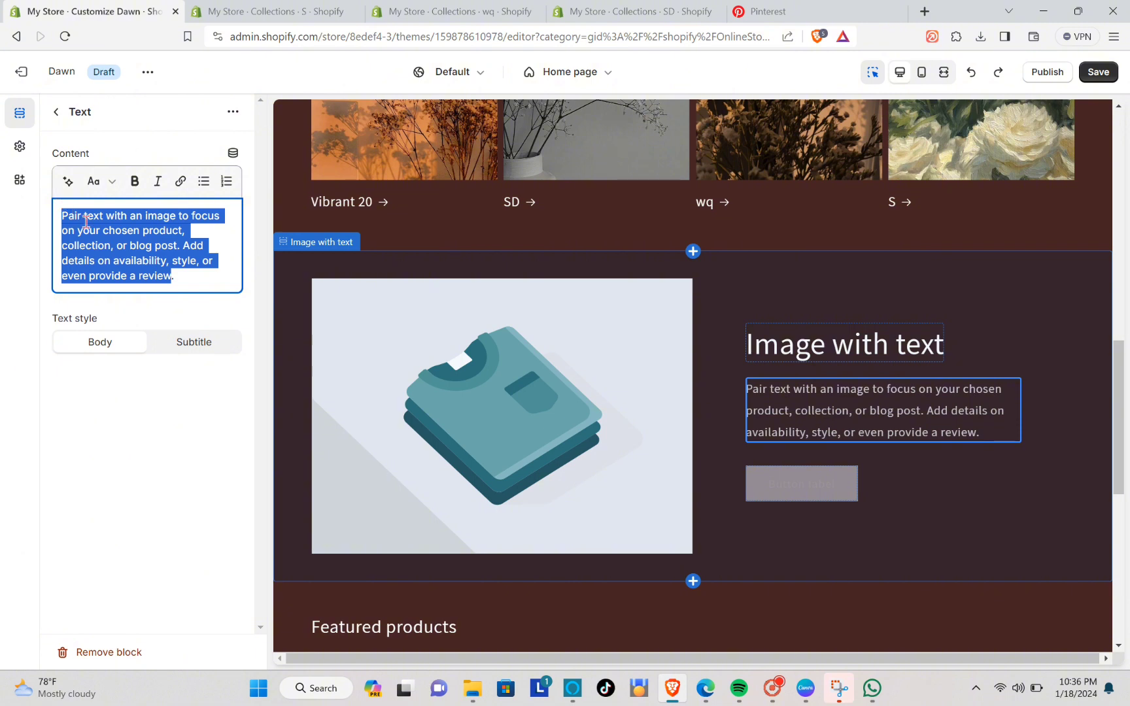
pyautogui.click(86, 221)
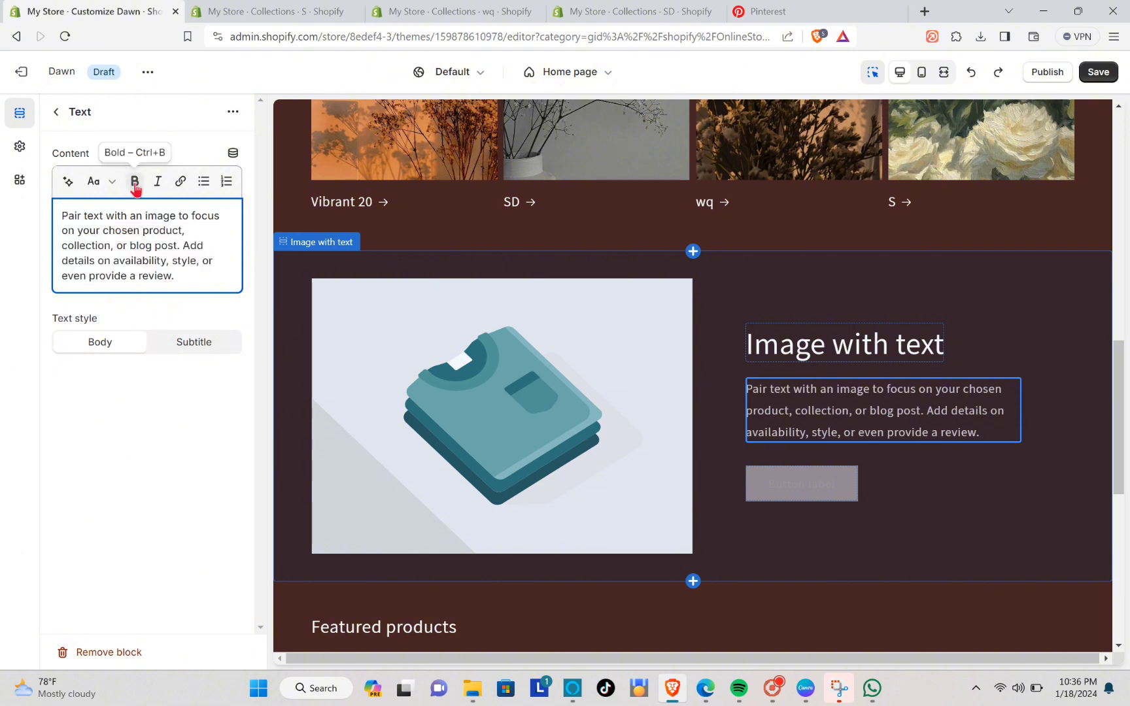
pyautogui.click(789, 483)
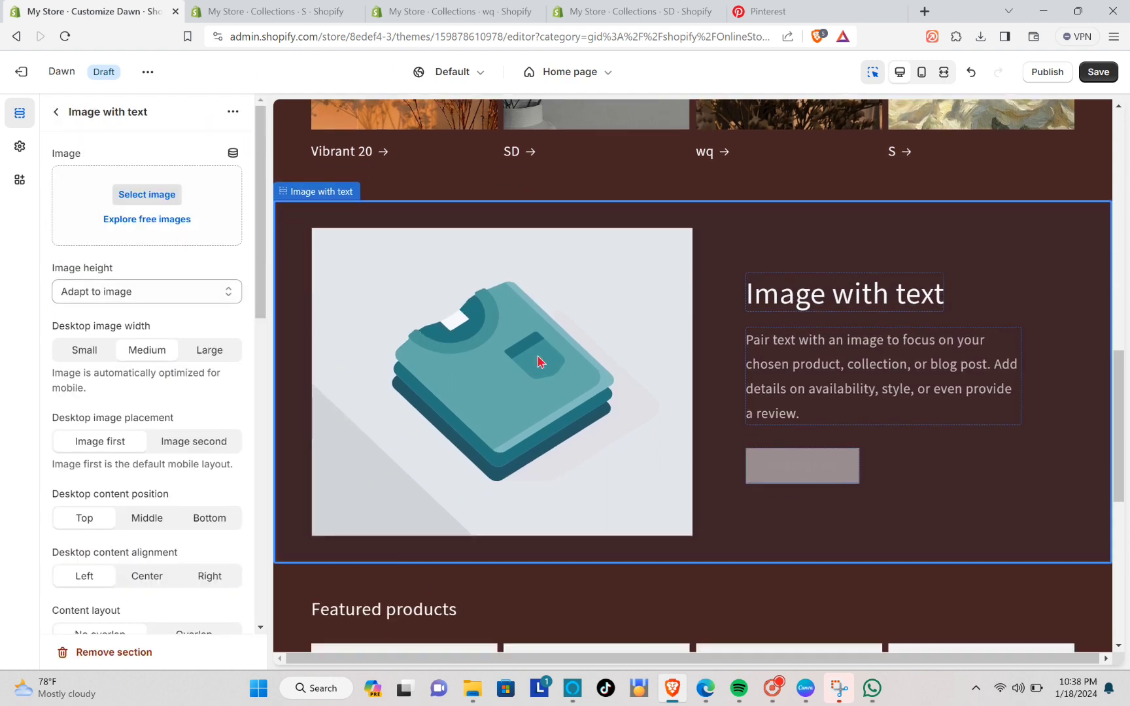
pyautogui.click(811, 694)
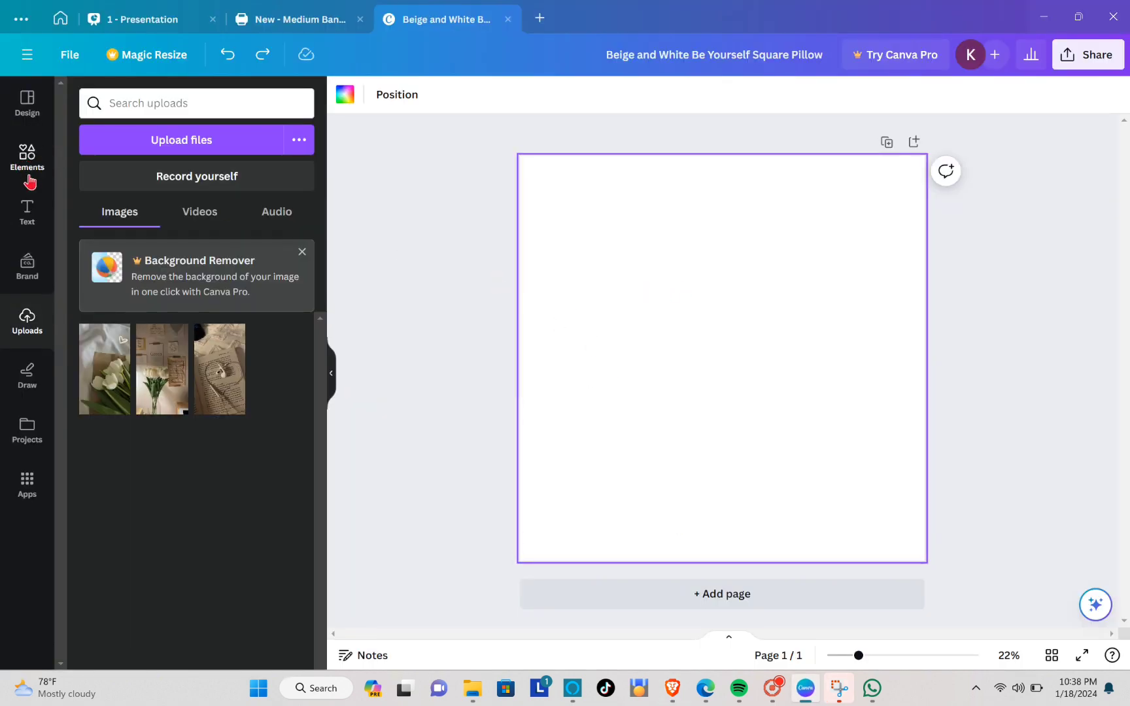
# Step: Add a sky-and-hills photo grid and shrink it to a square near the page centre
pyautogui.click(57, 168)
pyautogui.scroll(-2, 135, 525)
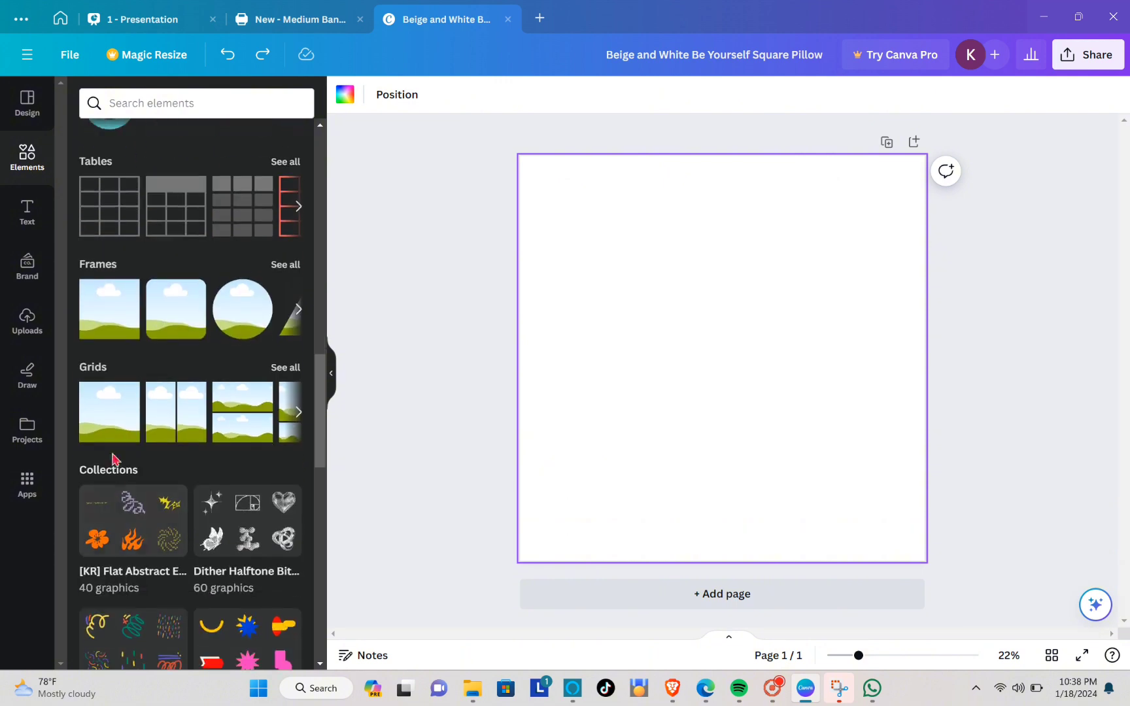
pyautogui.click(104, 440)
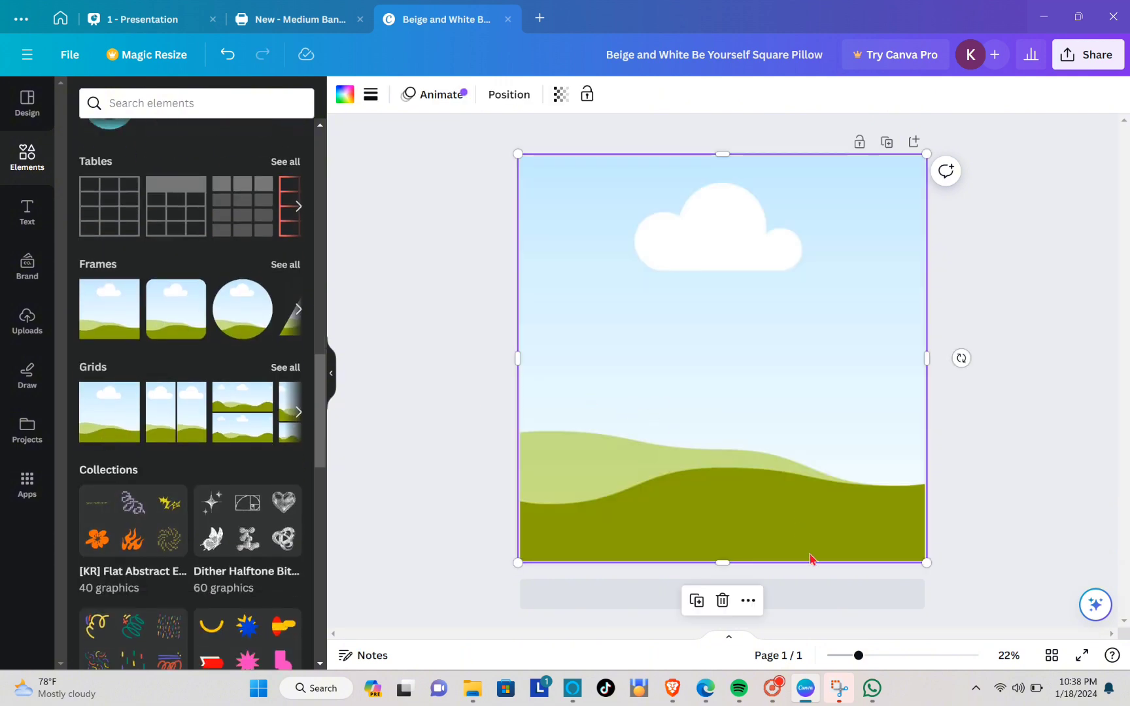
pyautogui.moveTo(922, 158); pyautogui.dragTo(731, 283)
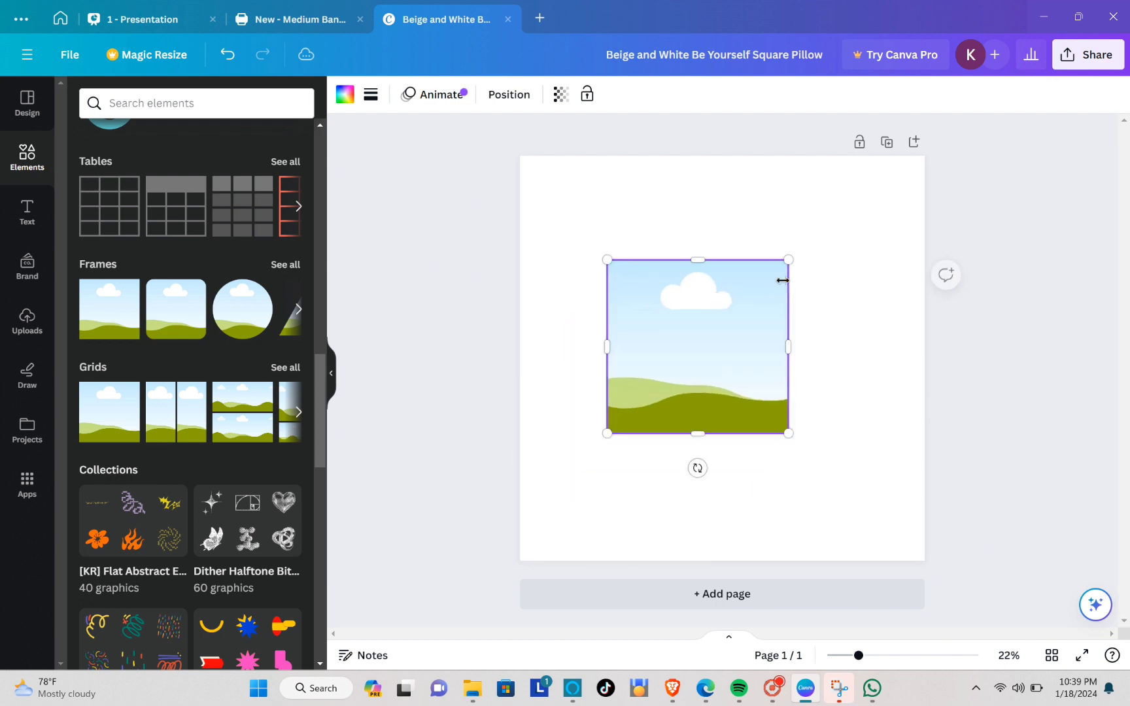
pyautogui.click(805, 348)
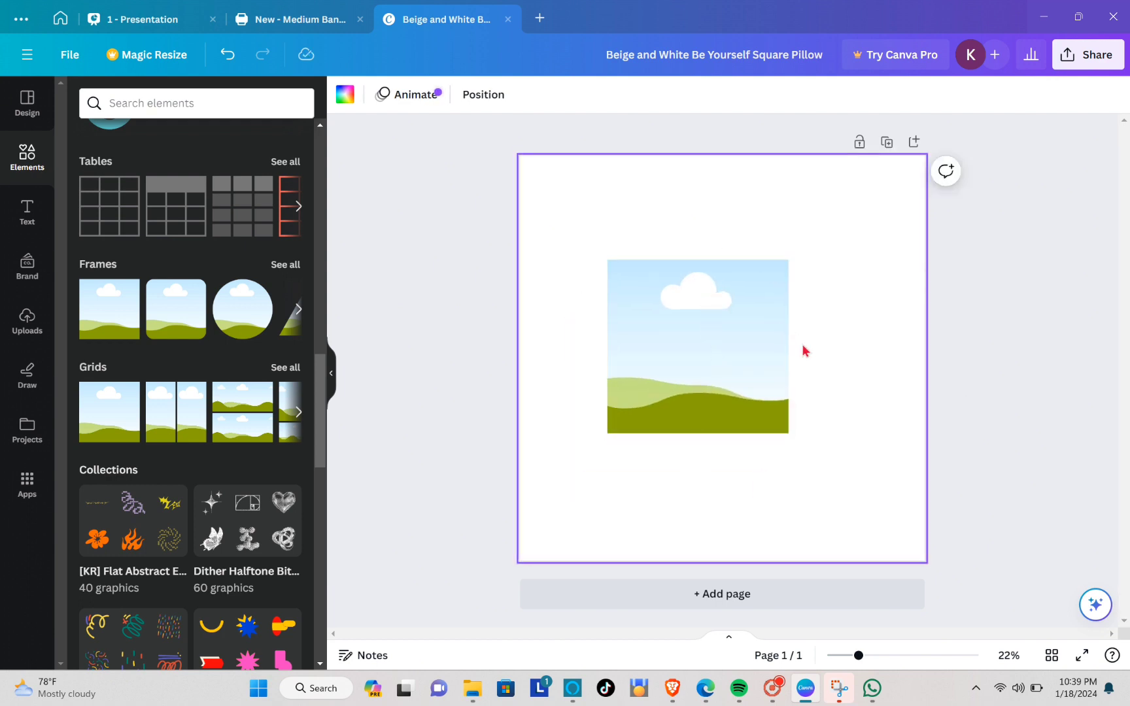
pyautogui.click(710, 347)
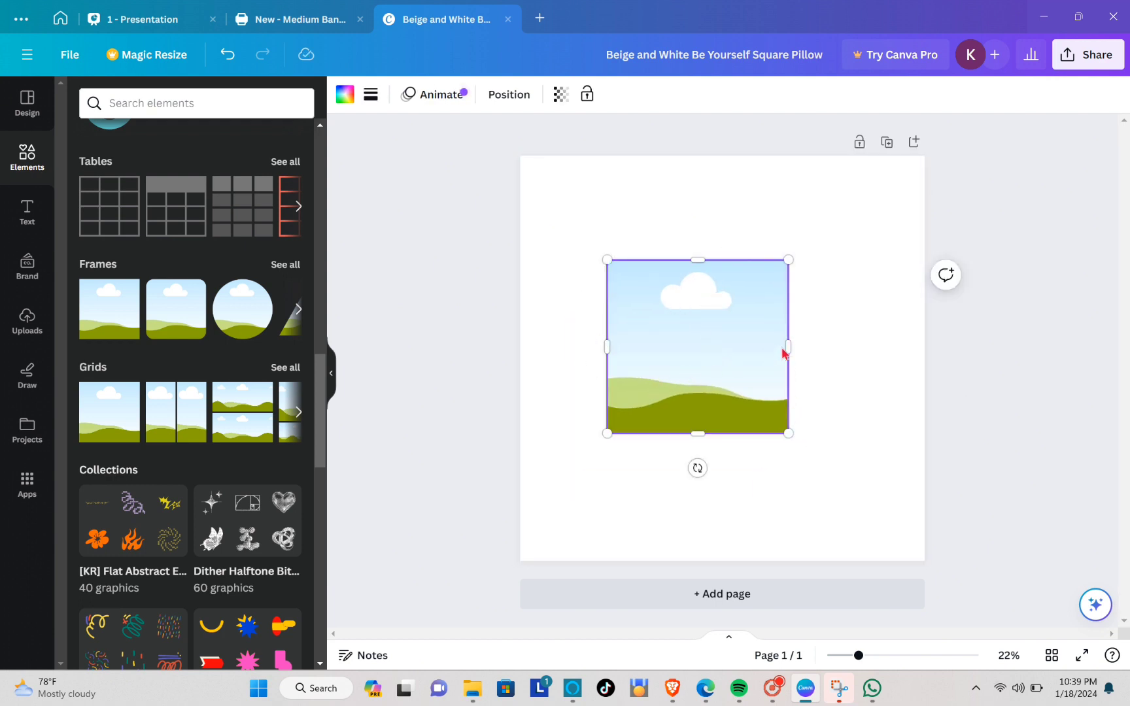
pyautogui.moveTo(786, 344); pyautogui.dragTo(752, 346)
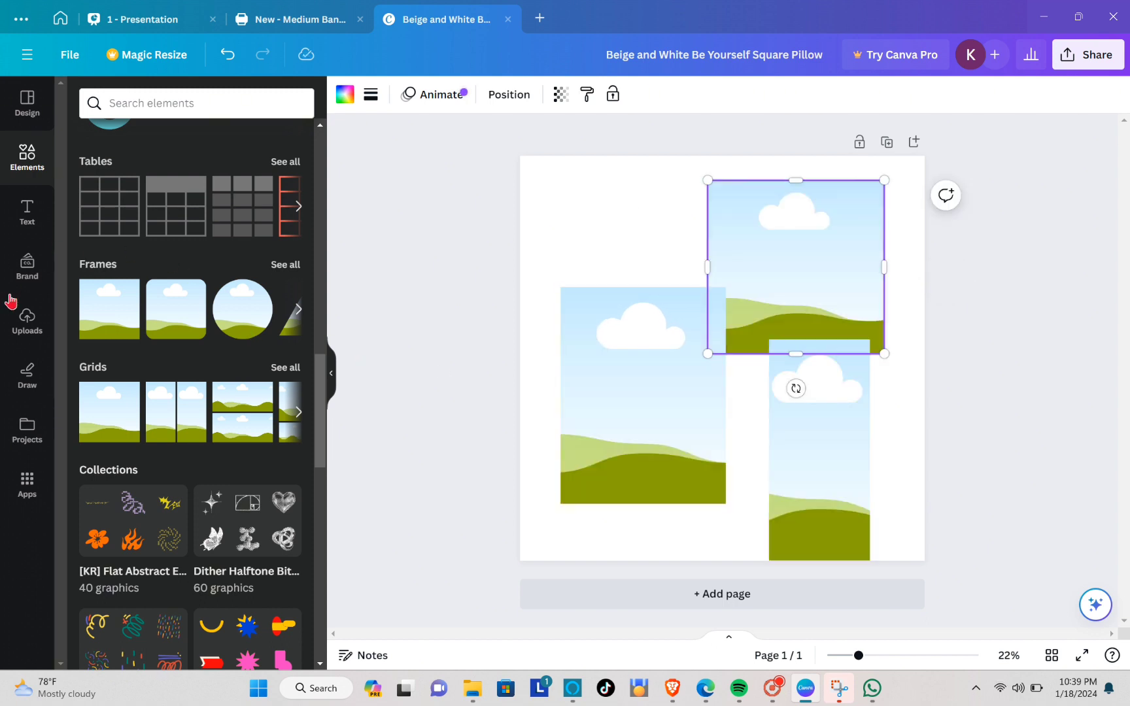
# Step: Drop the tulip, notes-and-tulips and book photos into the grid's three frames
pyautogui.click(26, 324)
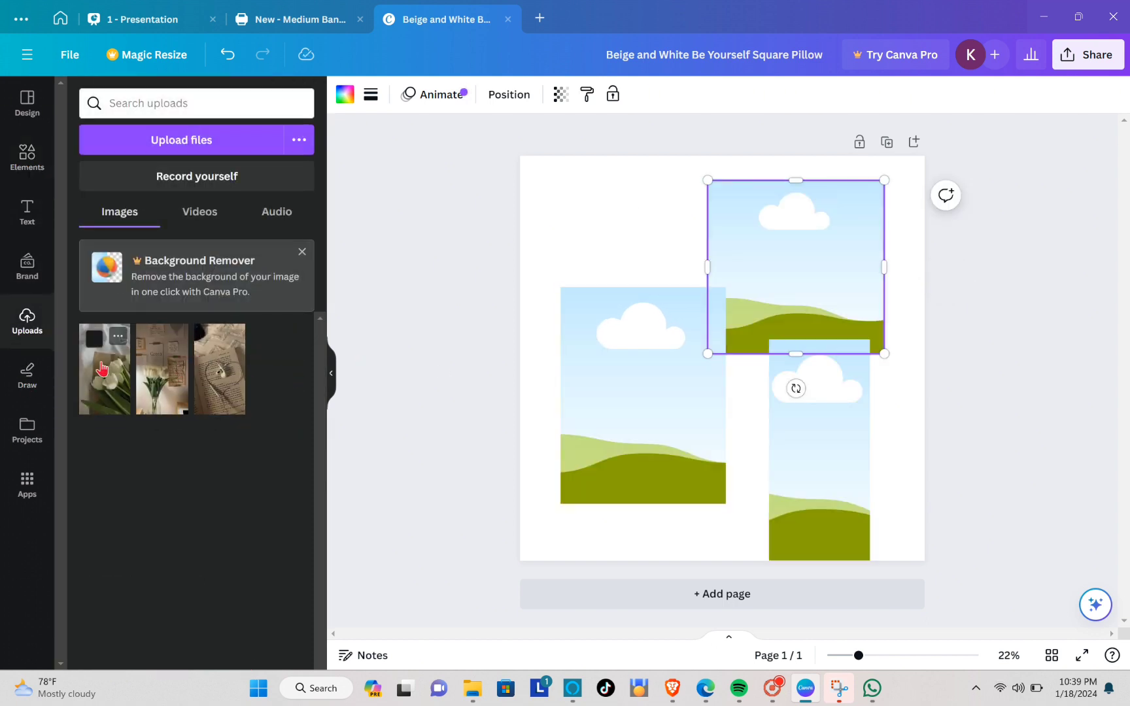
pyautogui.moveTo(101, 369); pyautogui.dragTo(665, 344)
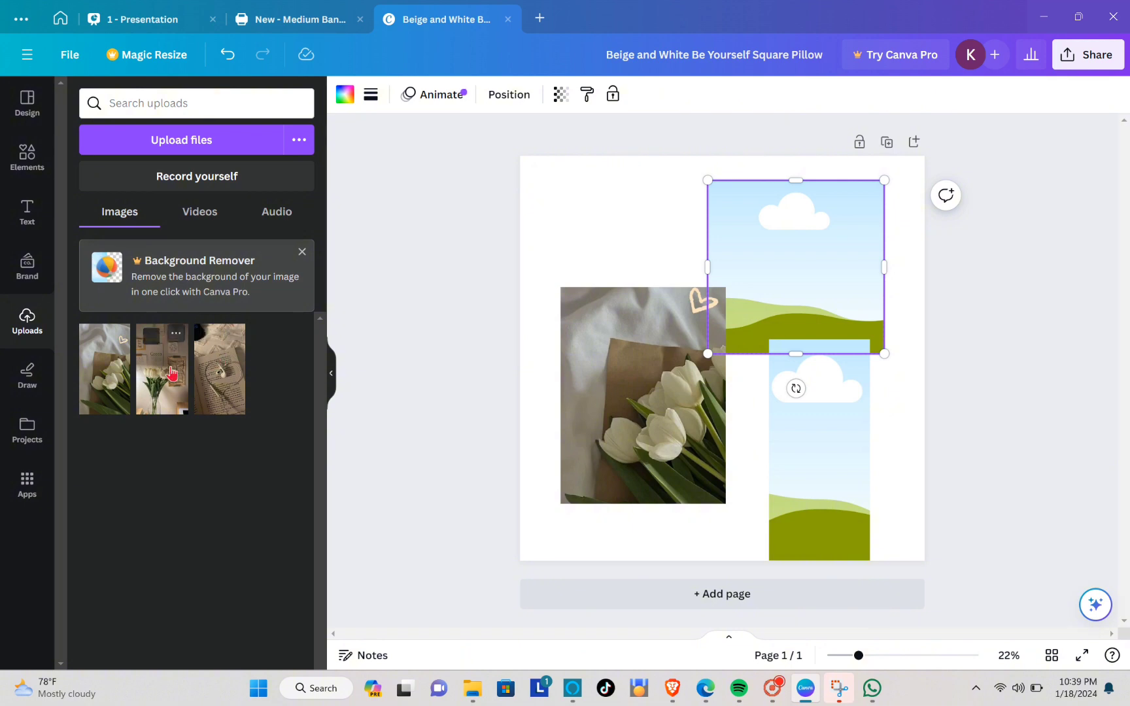
pyautogui.moveTo(172, 373); pyautogui.dragTo(769, 422)
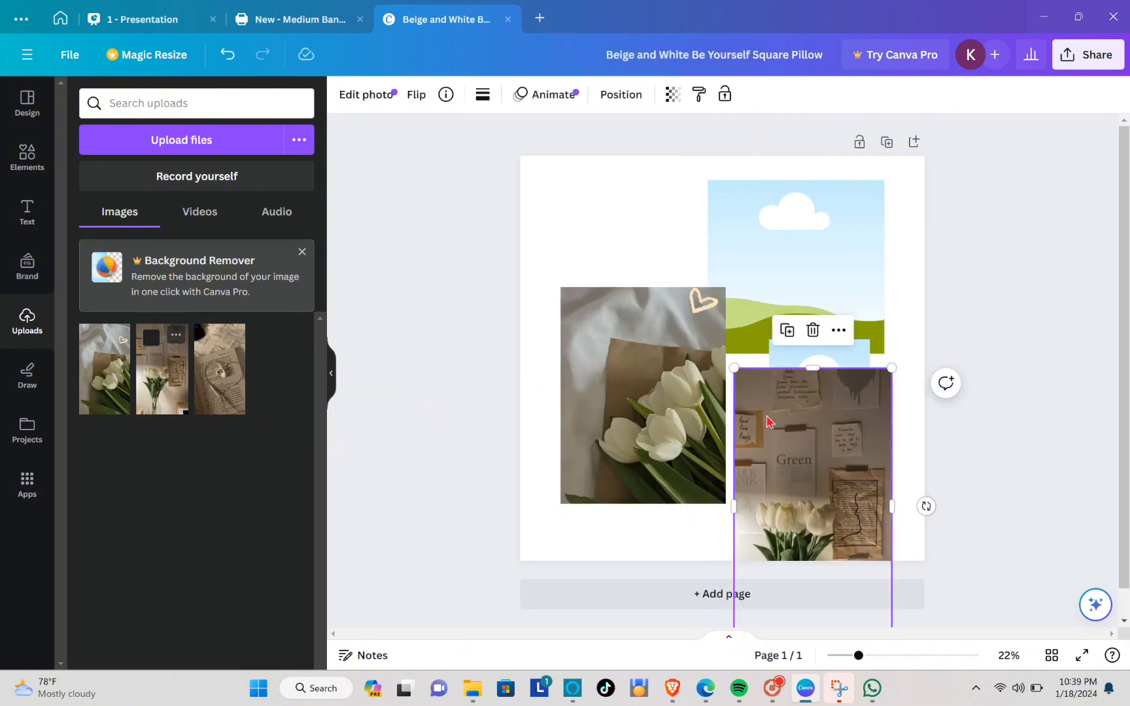
pyautogui.click(228, 55)
pyautogui.moveTo(178, 388); pyautogui.dragTo(817, 457)
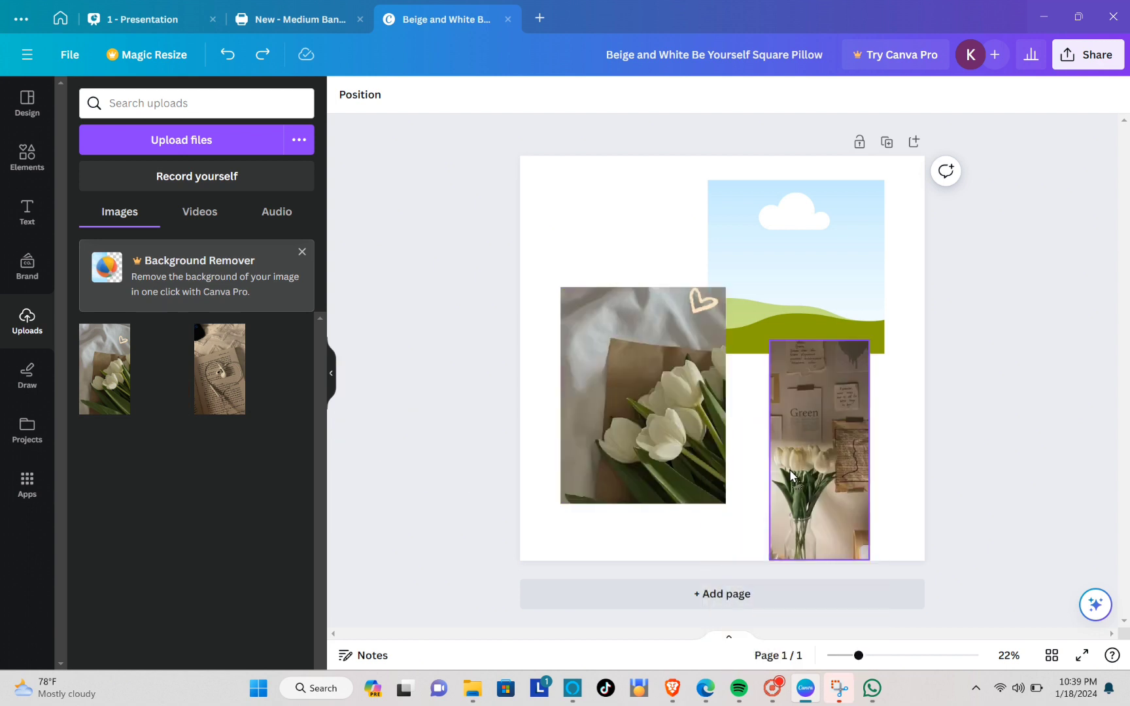
pyautogui.moveTo(242, 384); pyautogui.dragTo(711, 299)
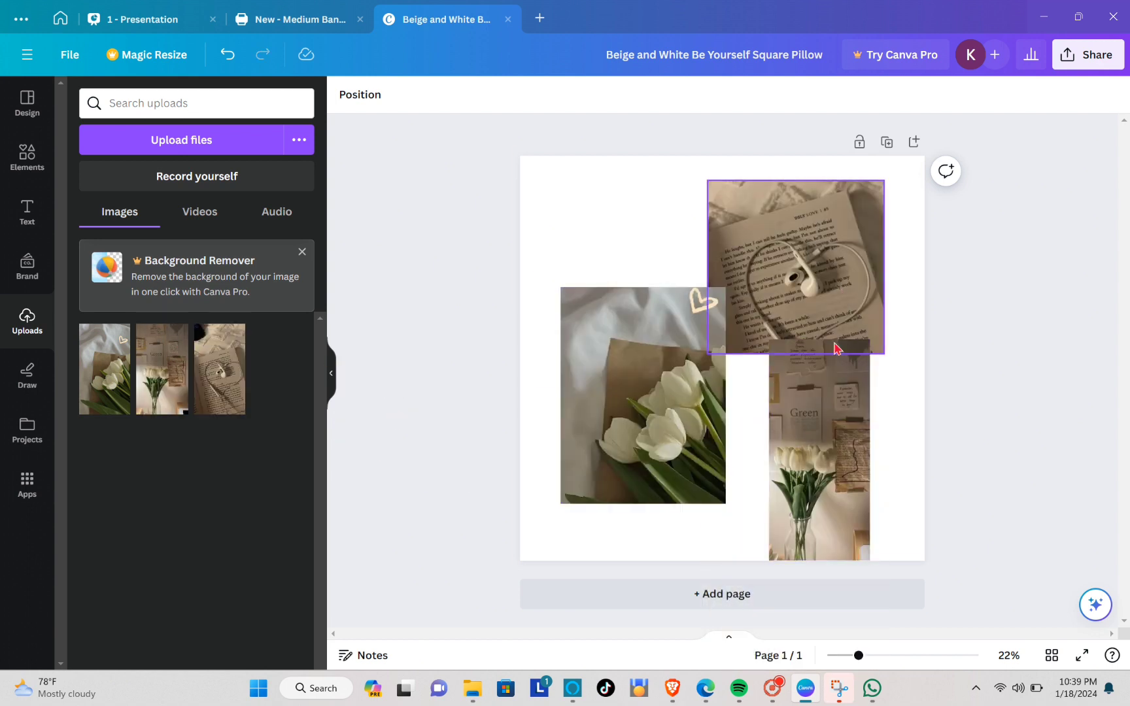
# Step: Set the collage page background to a medium brown from the photo colours
pyautogui.click(656, 232)
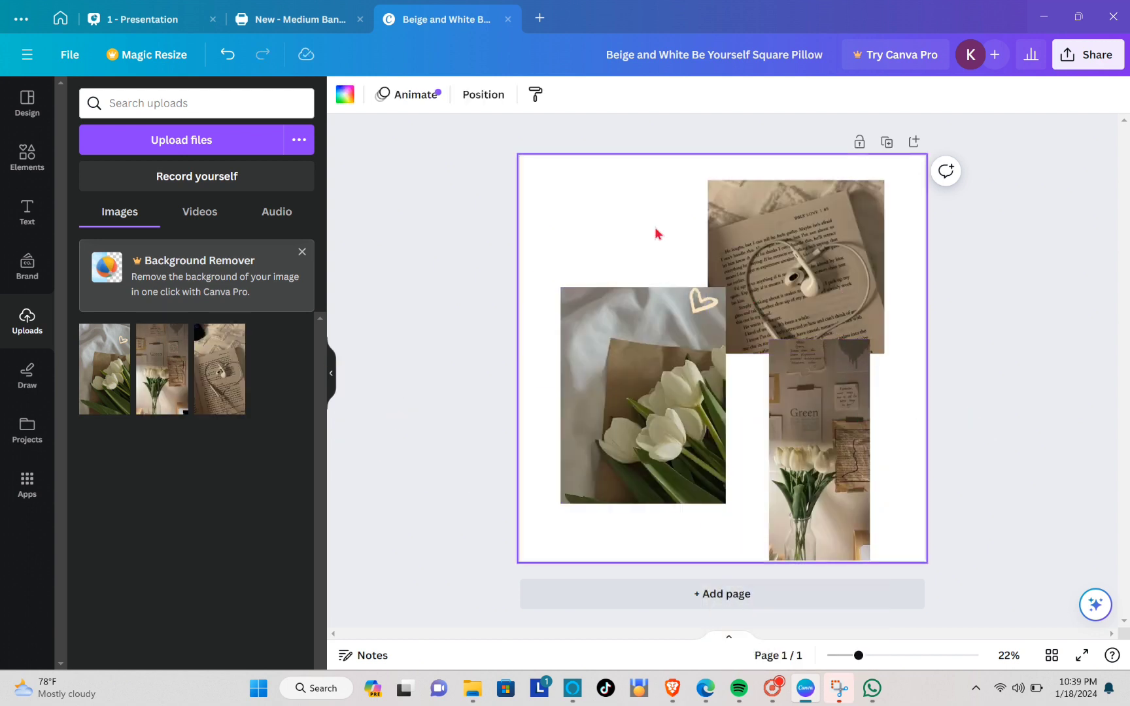
pyautogui.click(346, 97)
pyautogui.click(122, 389)
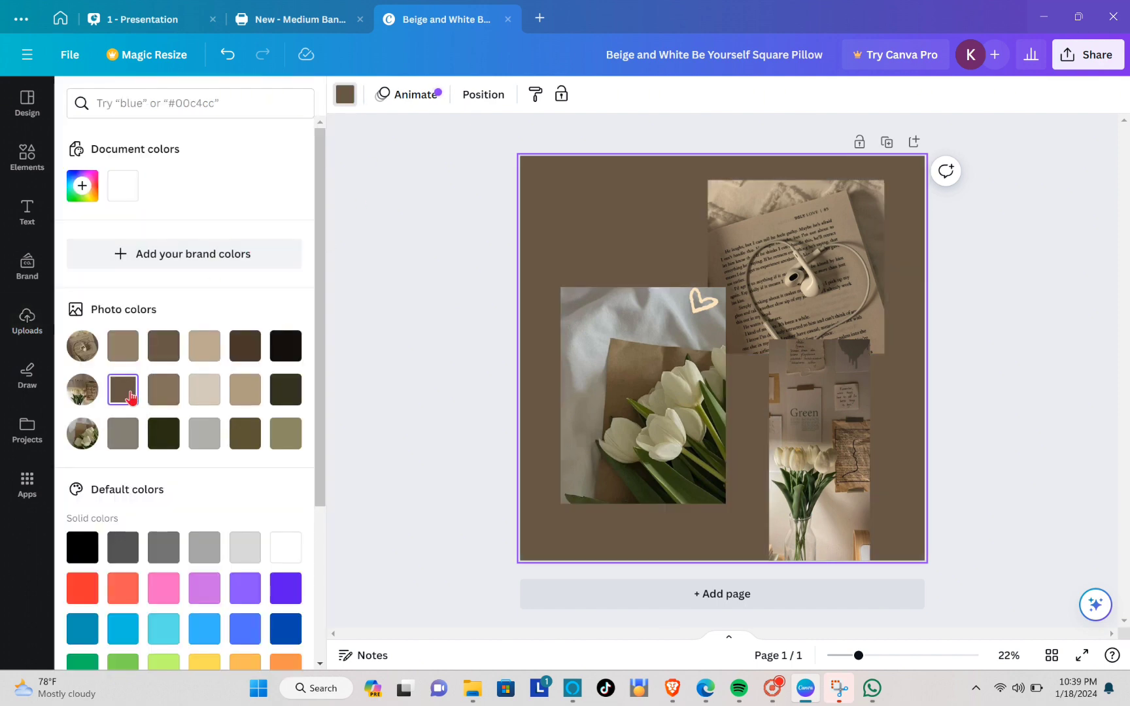
pyautogui.click(204, 353)
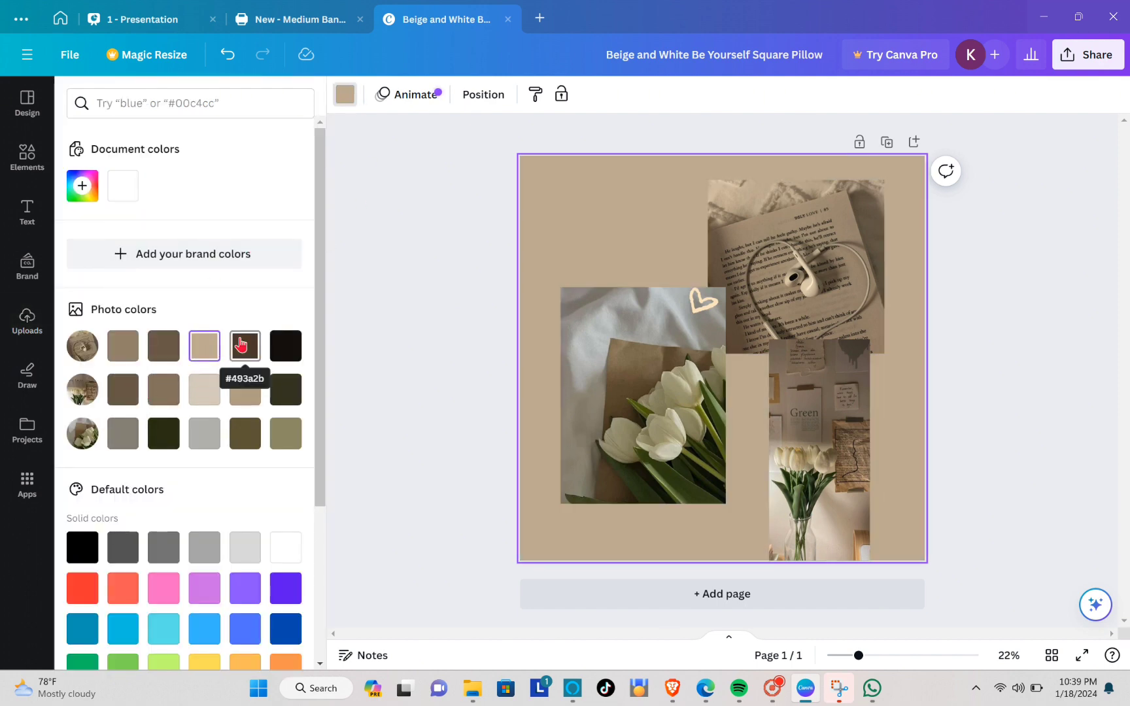
pyautogui.click(244, 353)
pyautogui.click(130, 396)
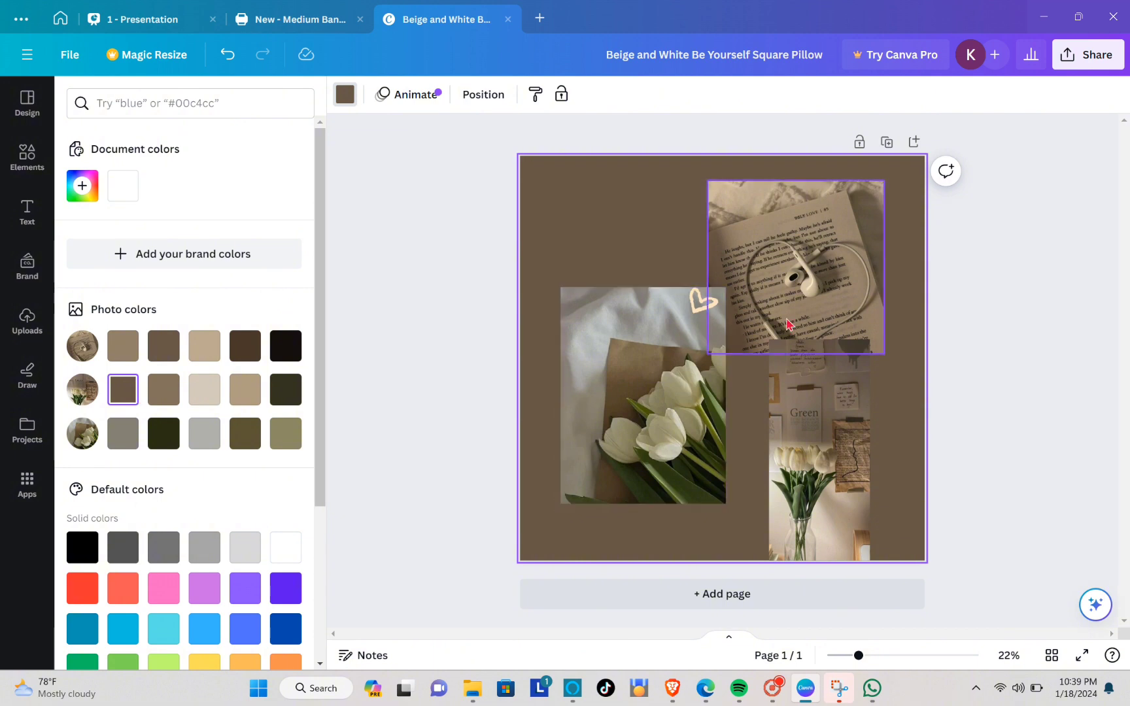
pyautogui.click(993, 255)
# Step: Open the collage's download settings and return to the Shopify theme editor
pyautogui.click(1075, 65)
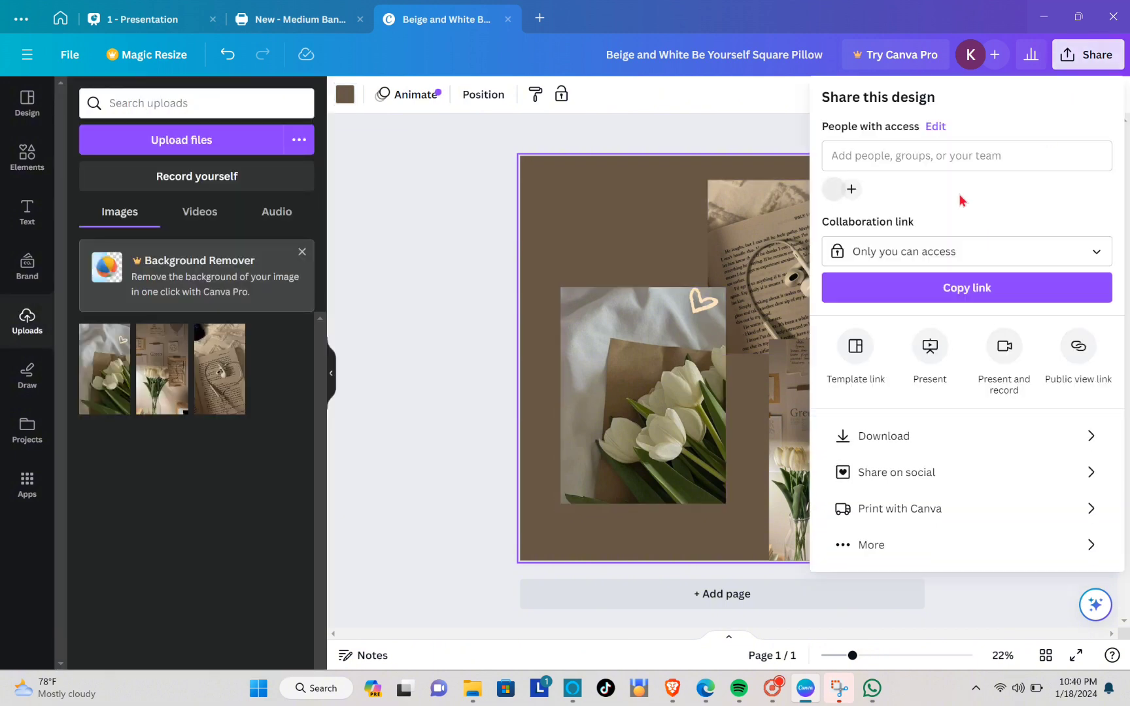
pyautogui.click(916, 433)
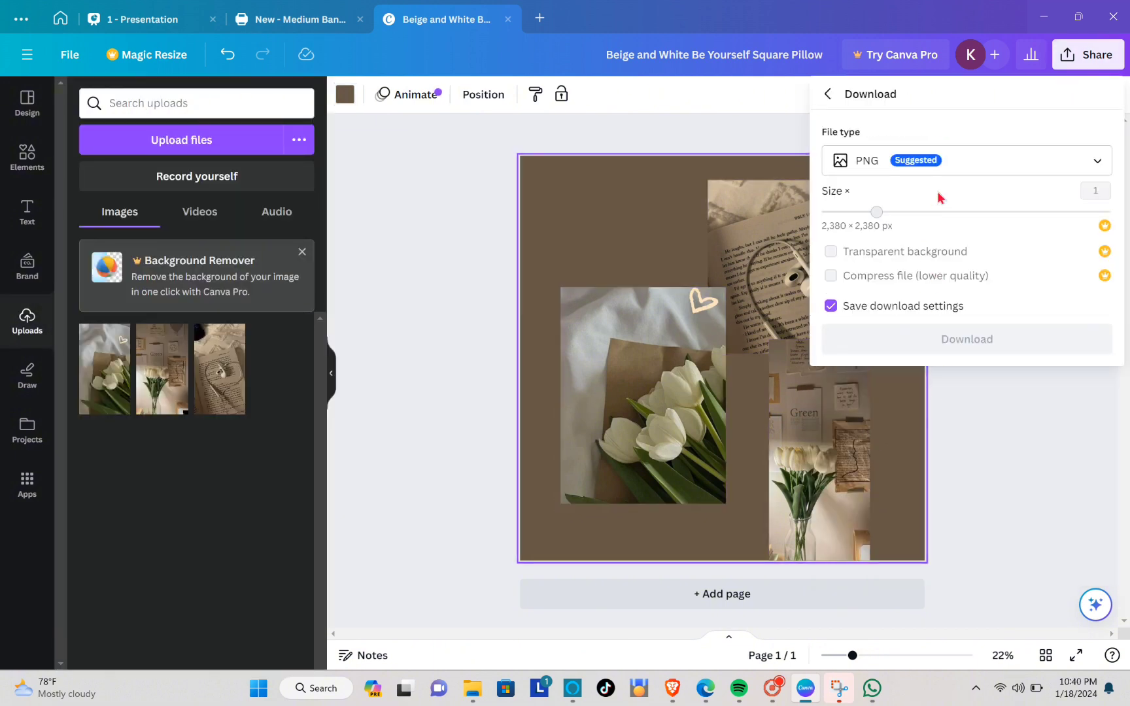
pyautogui.hotkey('alt', 'Tab')
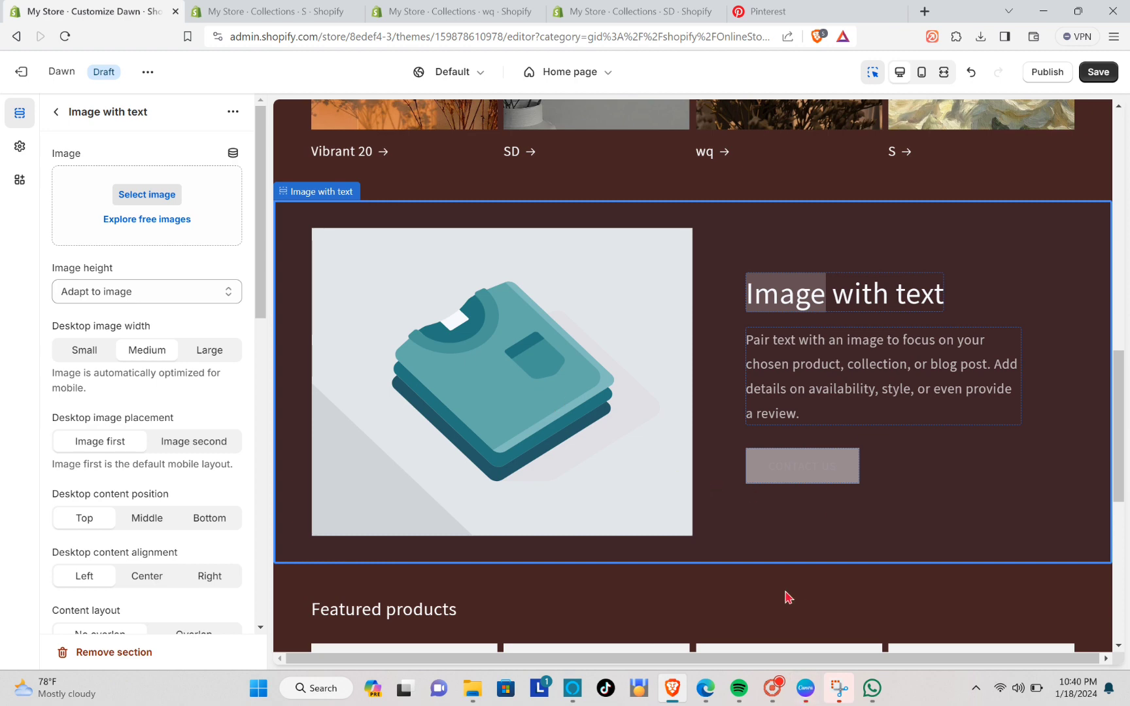
# Step: Choose the Canva collage PNG as the image-with-text section's image
pyautogui.click(788, 597)
pyautogui.scroll(5, 511, 294)
pyautogui.click(500, 343)
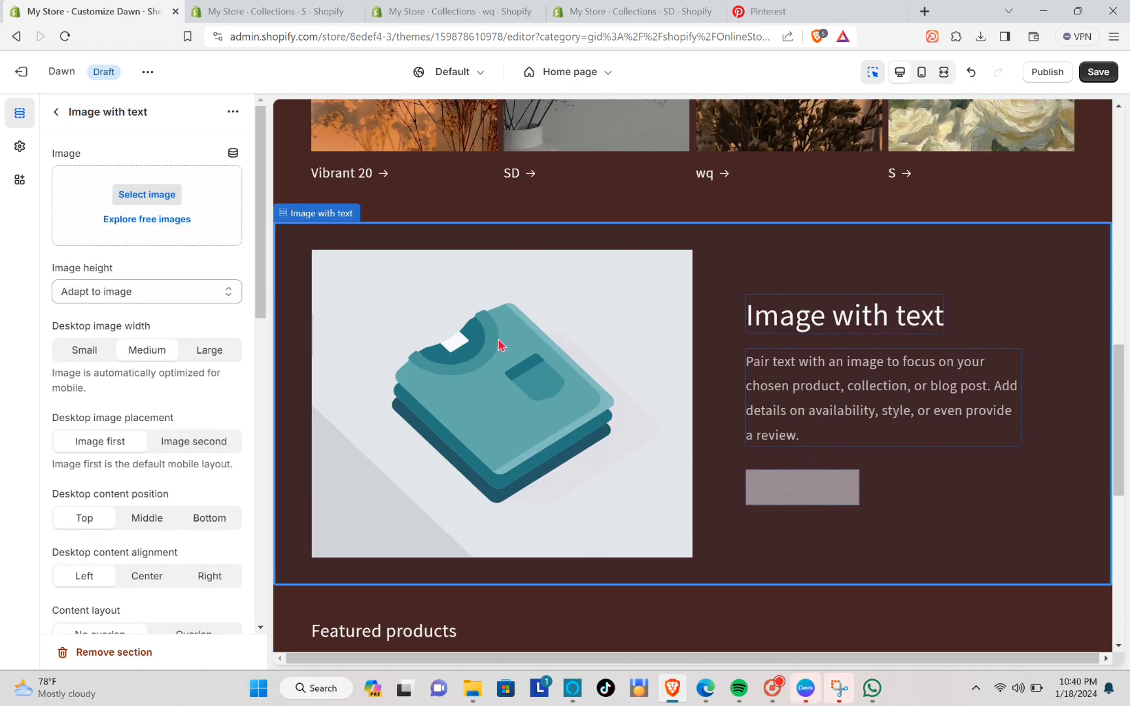
pyautogui.click(146, 194)
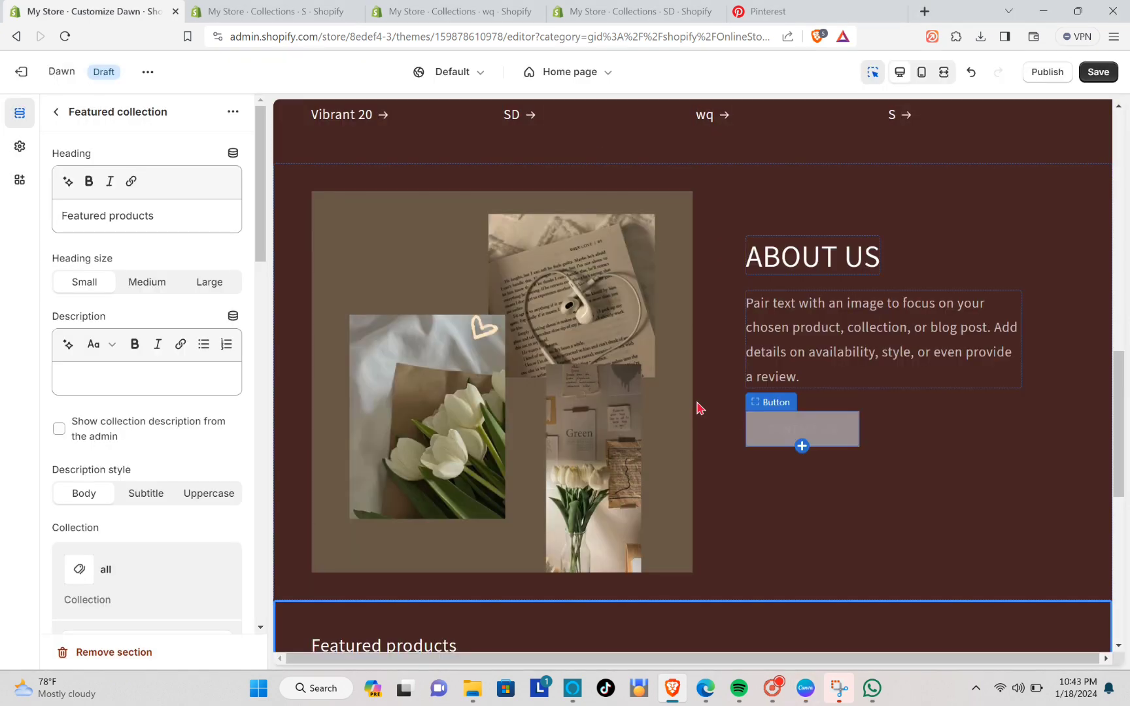
# Step: Add a Featured collection section below the ABOUT US section
pyautogui.click(761, 557)
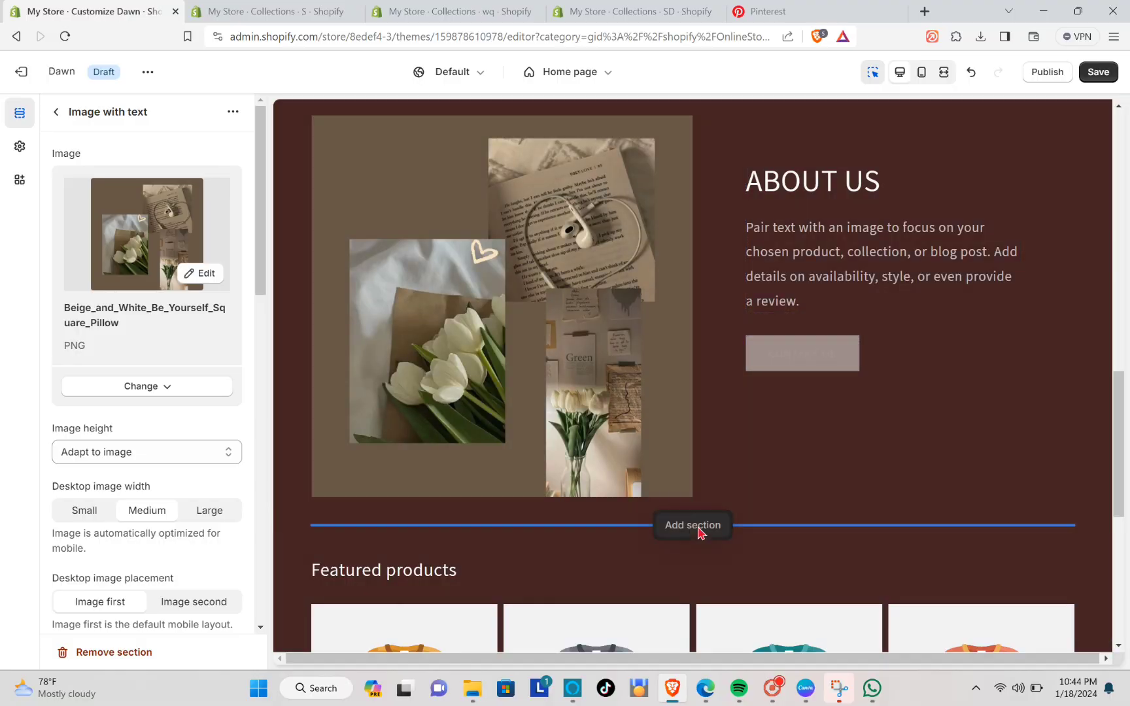
pyautogui.click(697, 529)
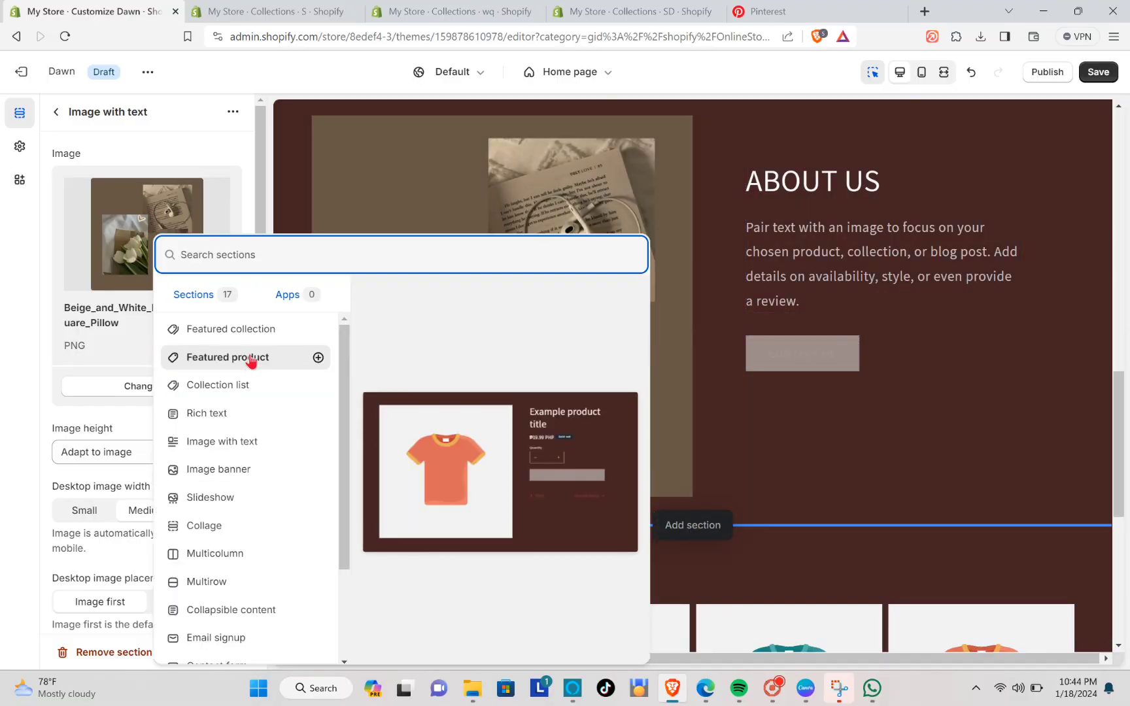
pyautogui.click(256, 333)
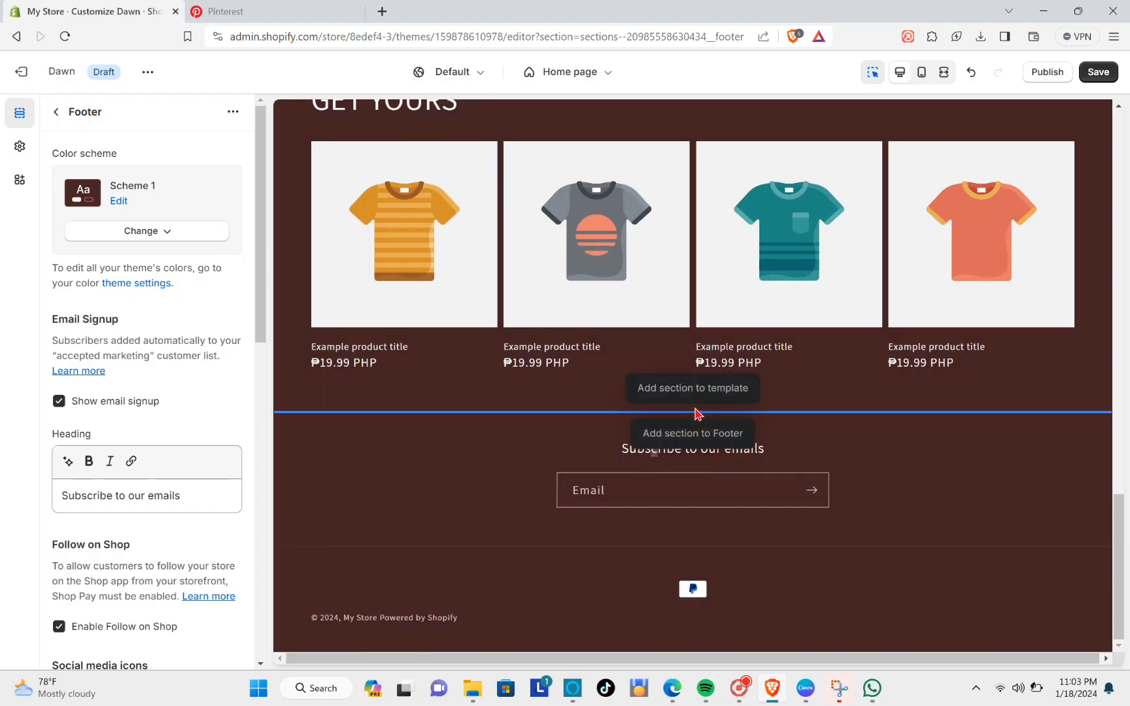
# Step: Add a Multicolumn section above the email signup with 4 columns on desktop
pyautogui.click(688, 392)
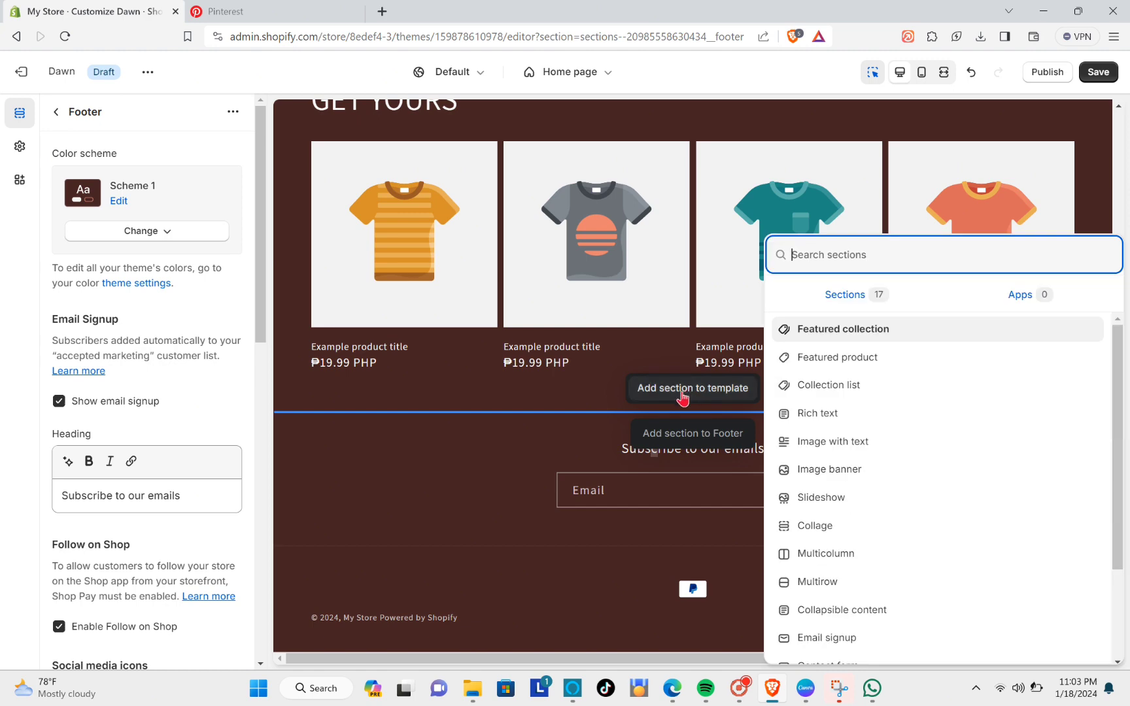
pyautogui.click(850, 586)
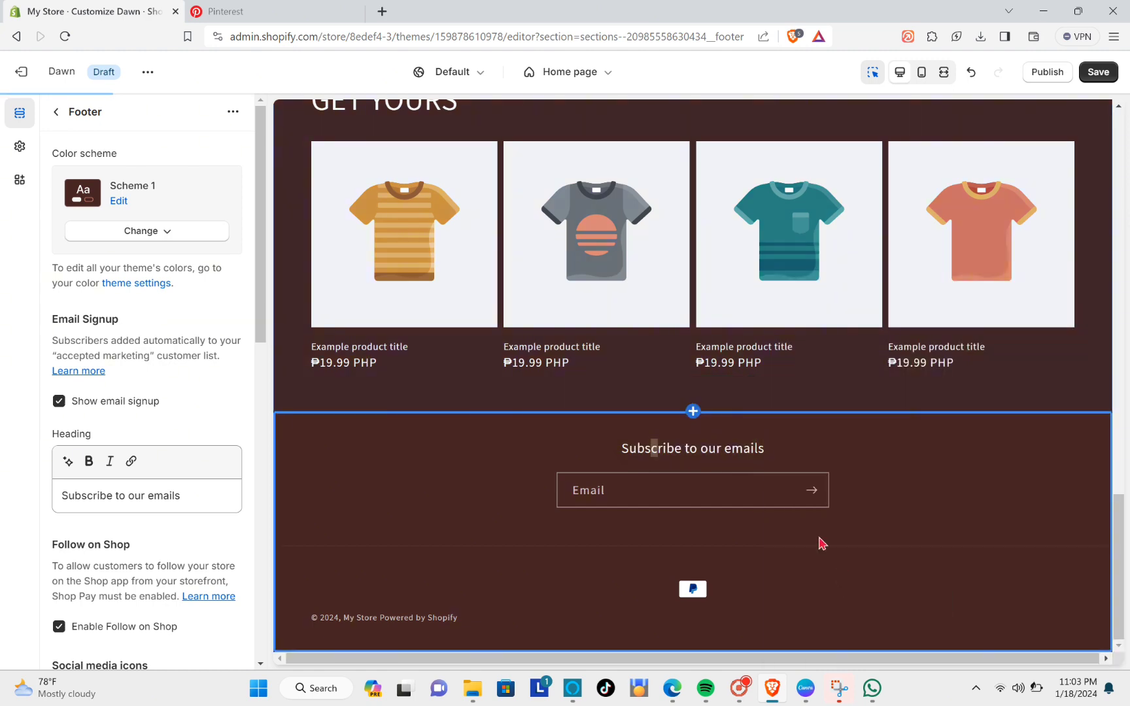
pyautogui.click(694, 389)
pyautogui.click(199, 560)
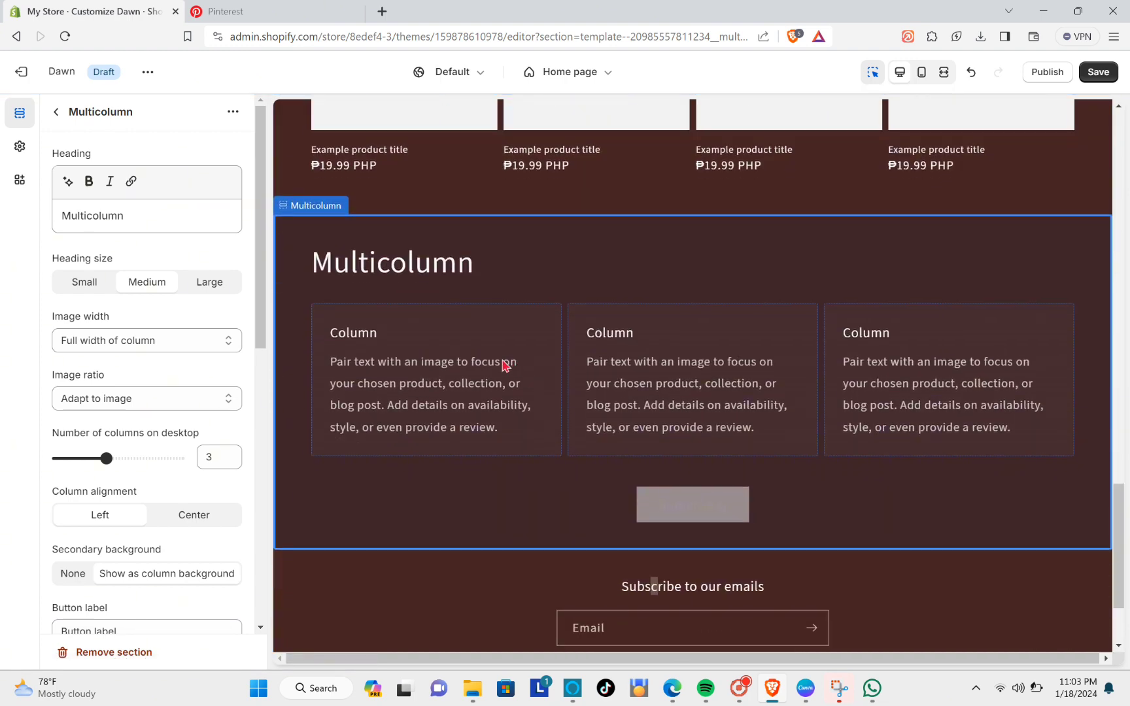
pyautogui.click(136, 459)
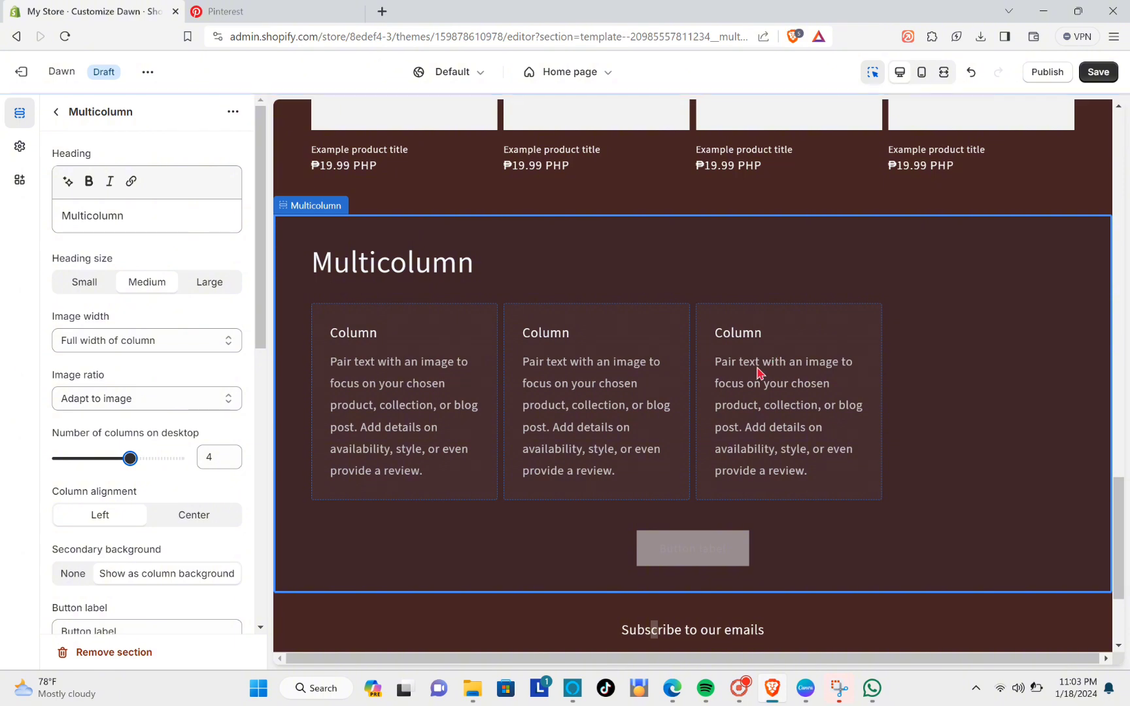
# Step: Duplicate the third column block to create a fourth column
pyautogui.click(756, 368)
pyautogui.rightClick(754, 366)
pyautogui.click(722, 354)
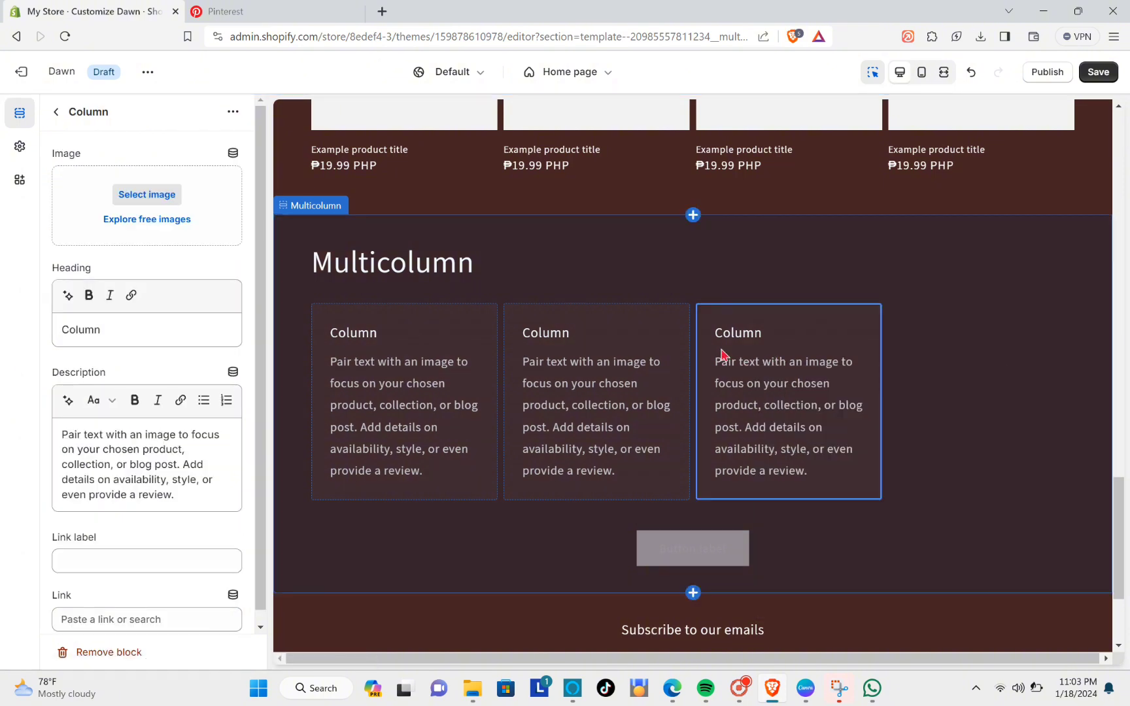
pyautogui.click(232, 113)
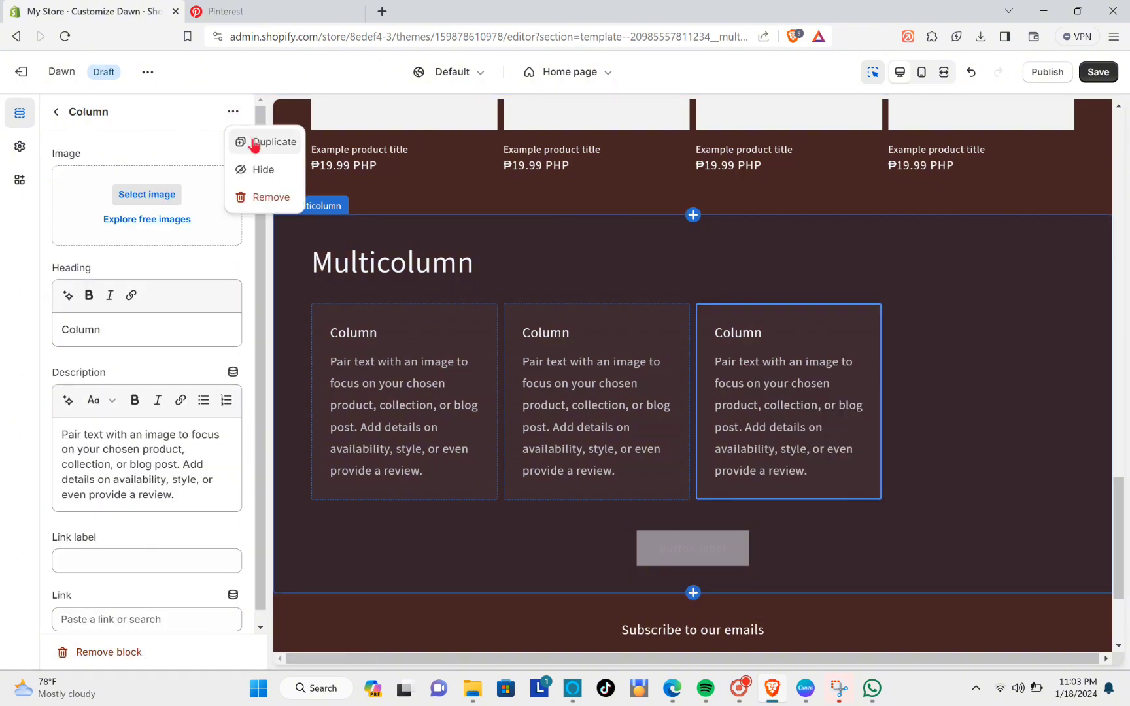
pyautogui.click(282, 198)
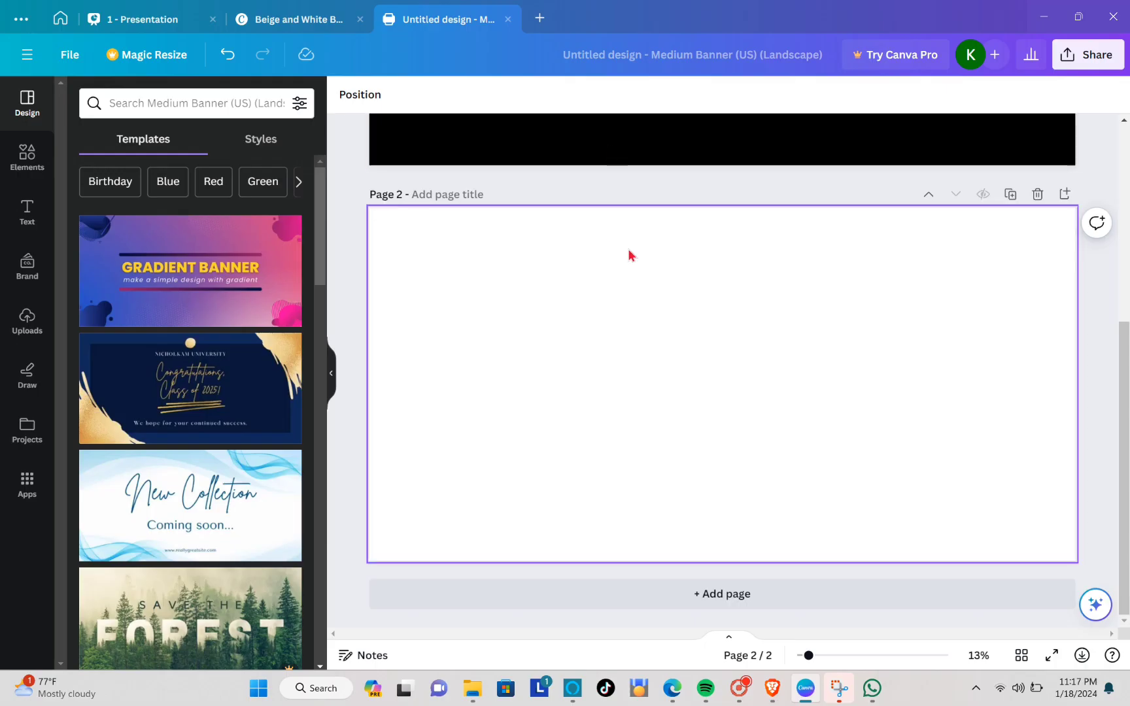
pyautogui.scroll(5, 706, 277)
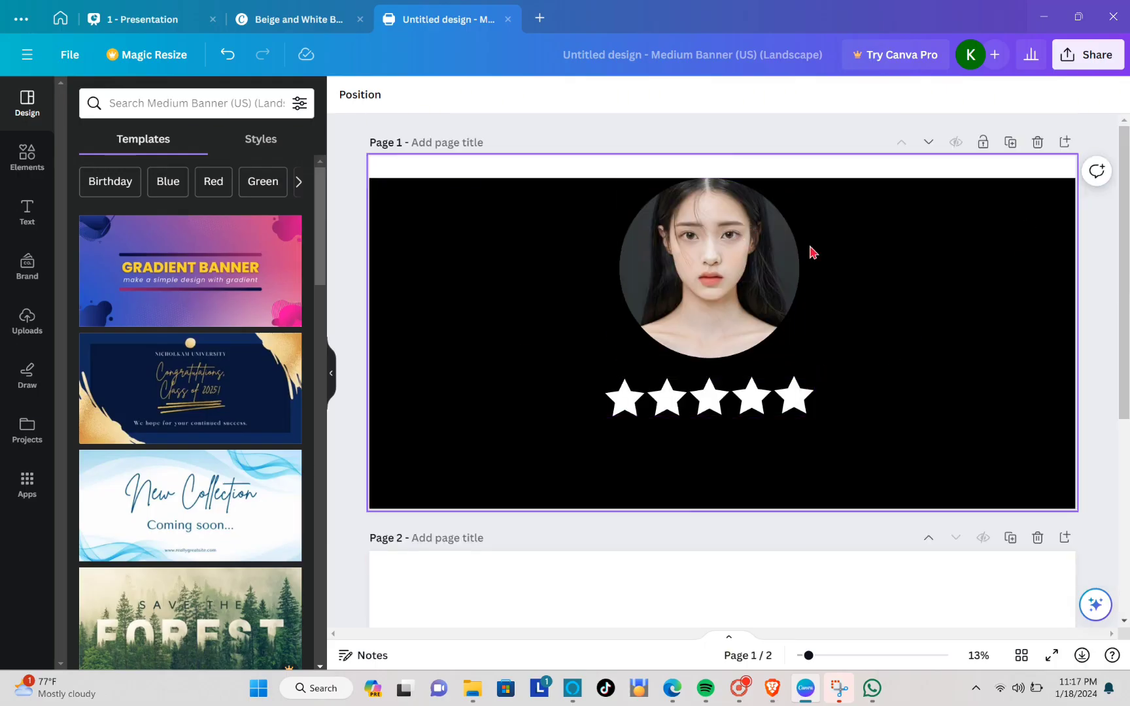
# Step: Place a white-filled frame placeholder at page 2's top-left corner
pyautogui.scroll(-5, 753, 403)
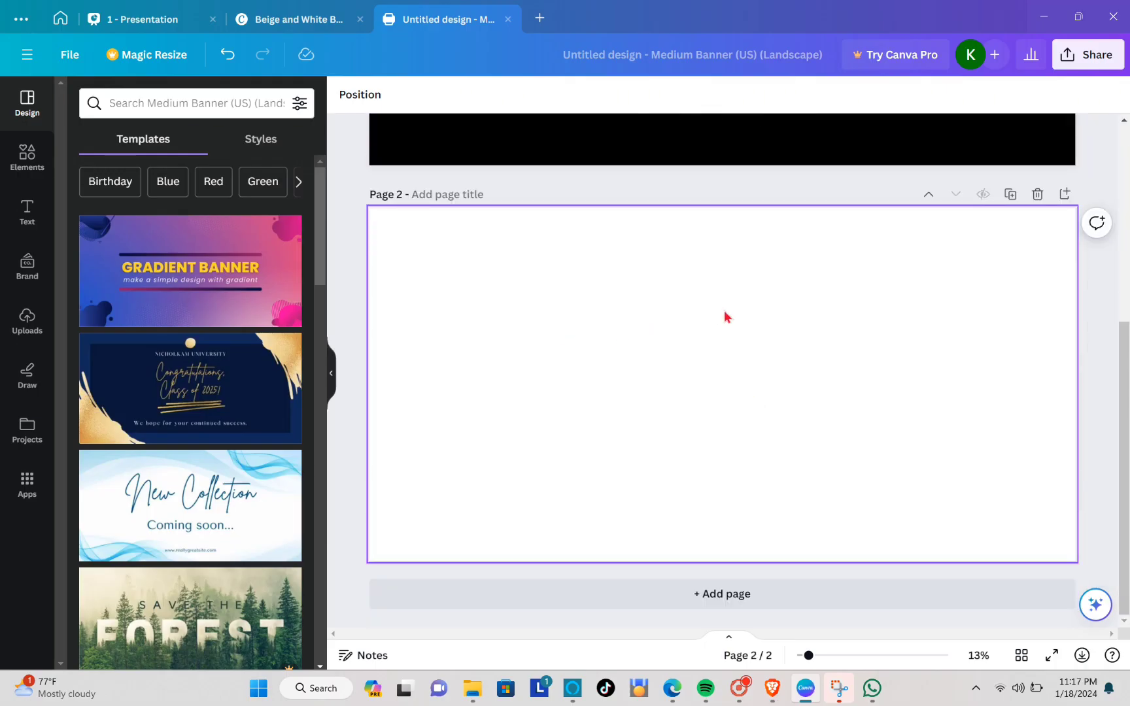
pyautogui.click(27, 157)
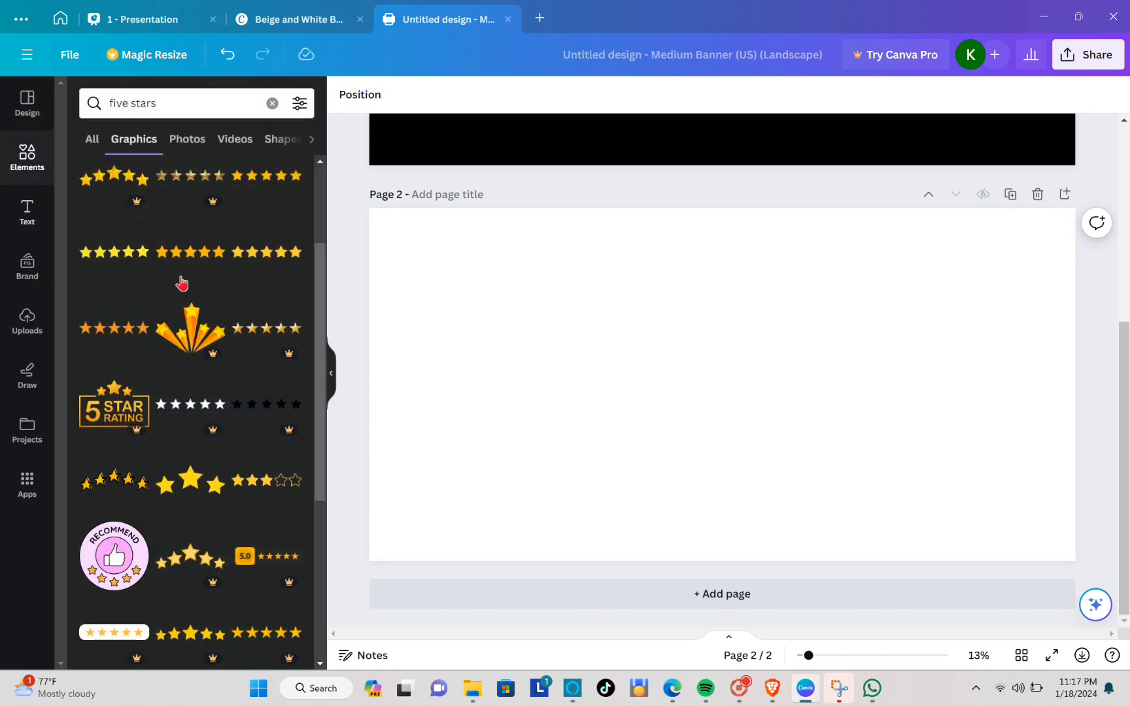
pyautogui.click(93, 145)
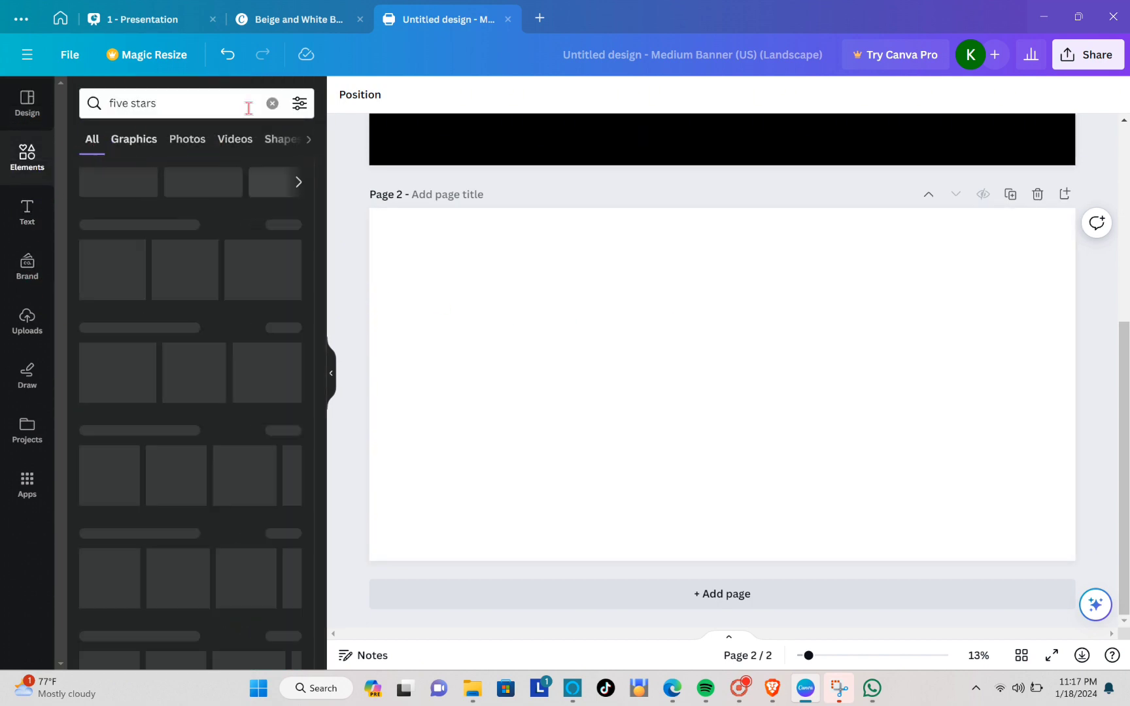
pyautogui.click(272, 103)
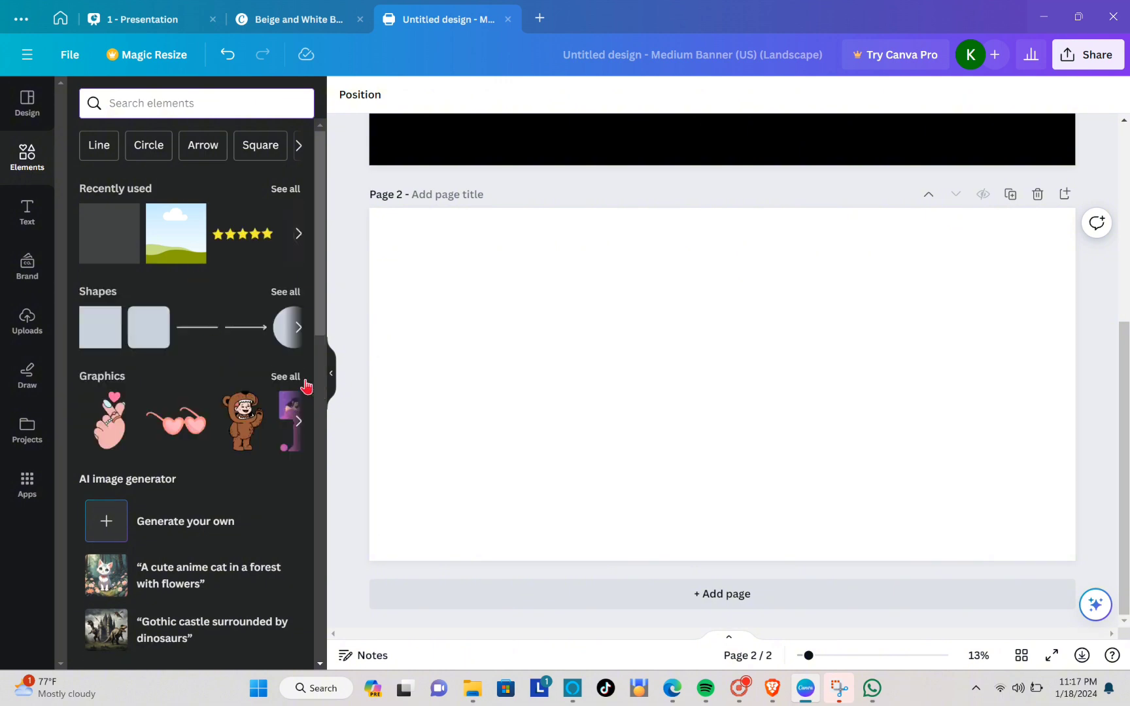
pyautogui.click(175, 243)
pyautogui.moveTo(701, 348); pyautogui.dragTo(441, 262)
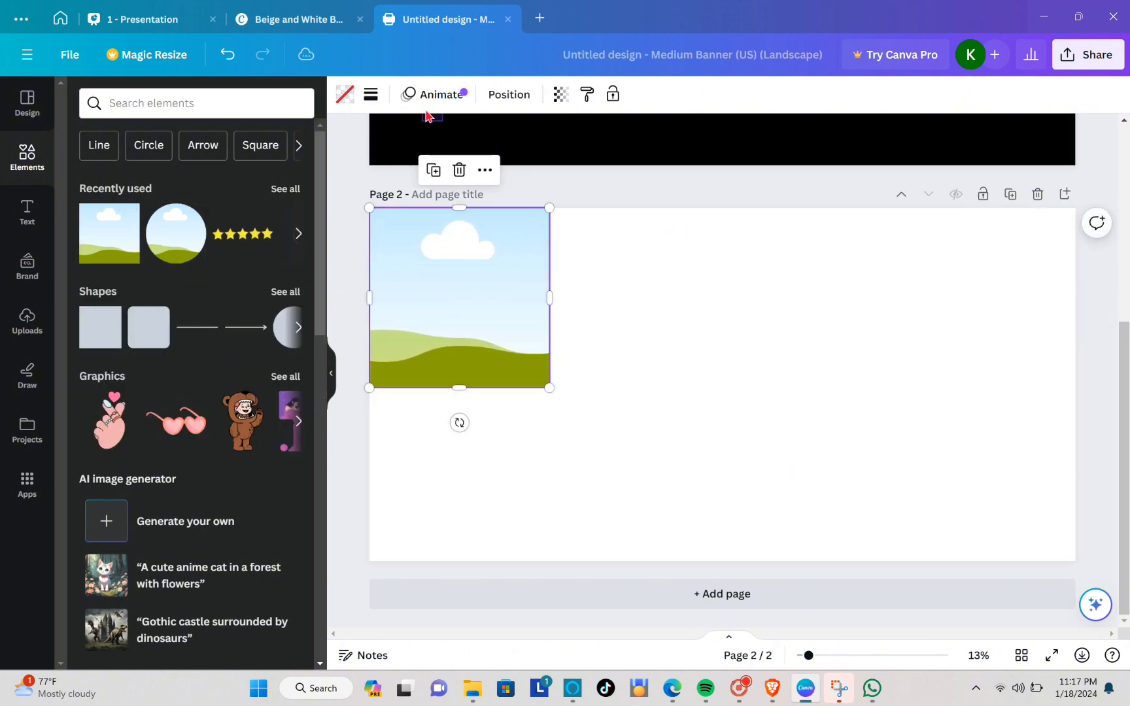
pyautogui.click(591, 285)
pyautogui.click(509, 268)
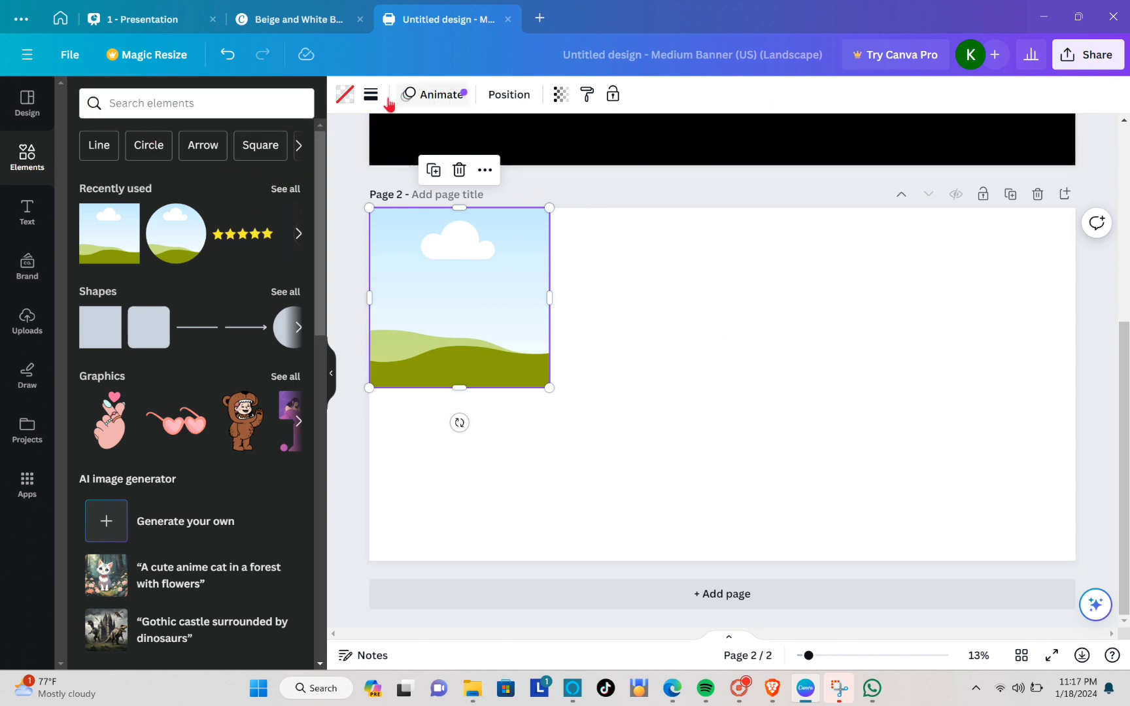
pyautogui.click(345, 94)
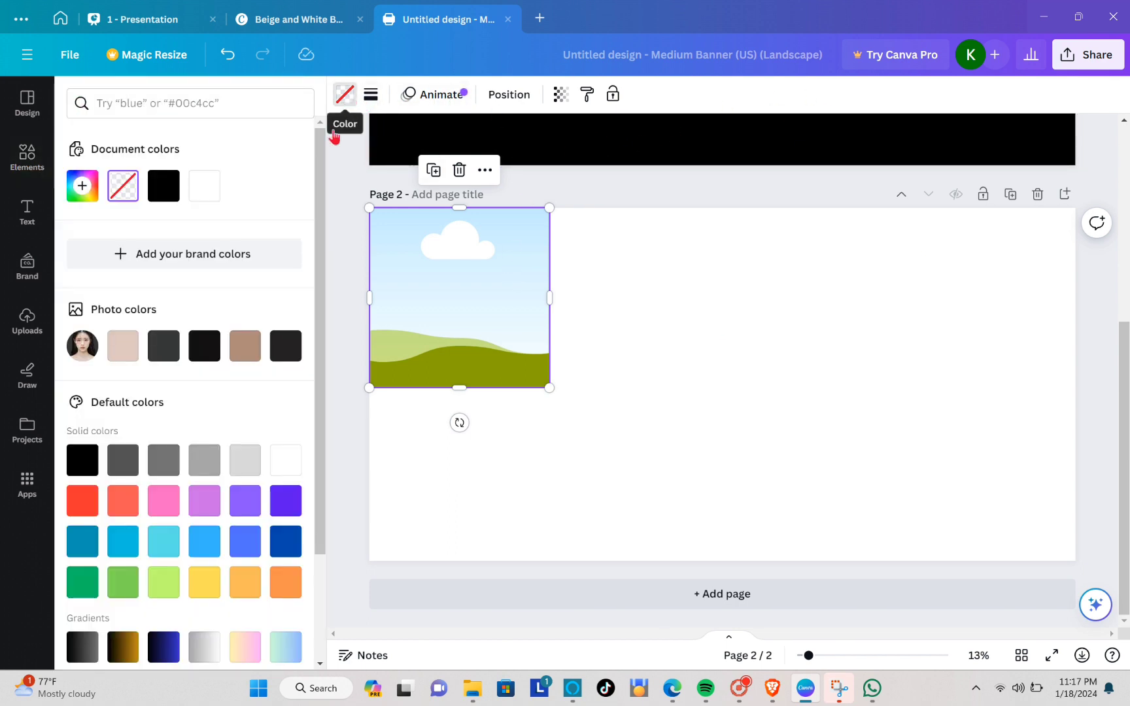
pyautogui.click(215, 191)
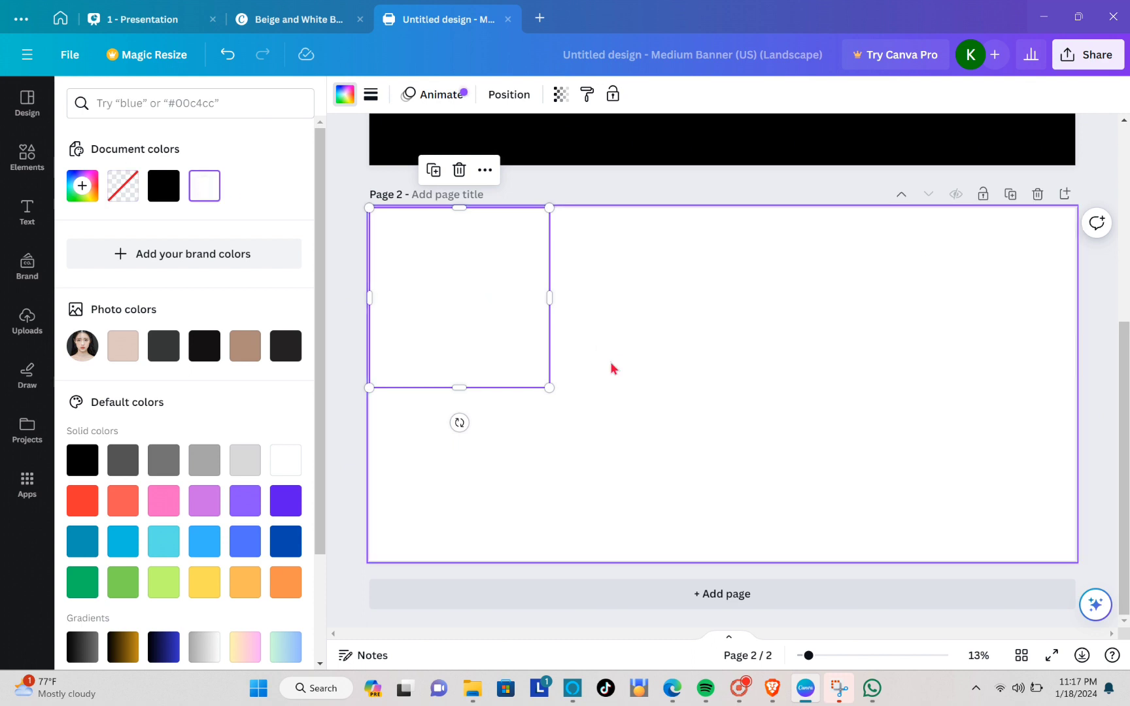
# Step: Make page 2's background black and stretch the white block into a thin top strip
pyautogui.click(588, 330)
pyautogui.click(122, 186)
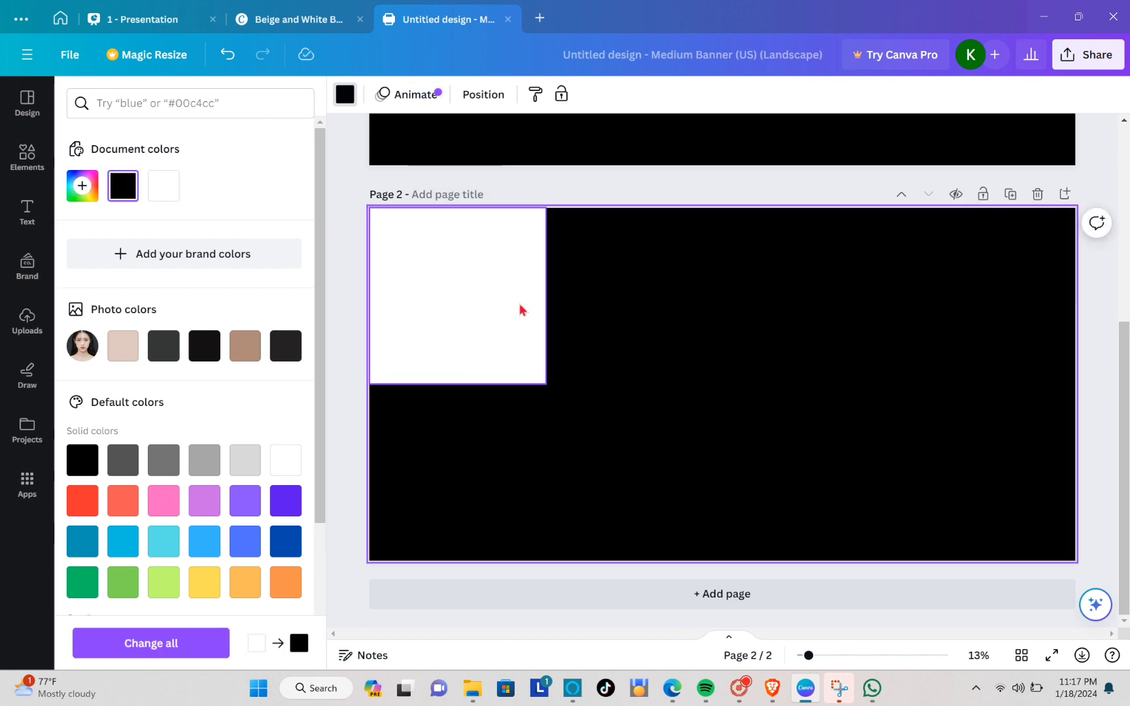
pyautogui.click(520, 319)
pyautogui.moveTo(545, 294); pyautogui.dragTo(1076, 296)
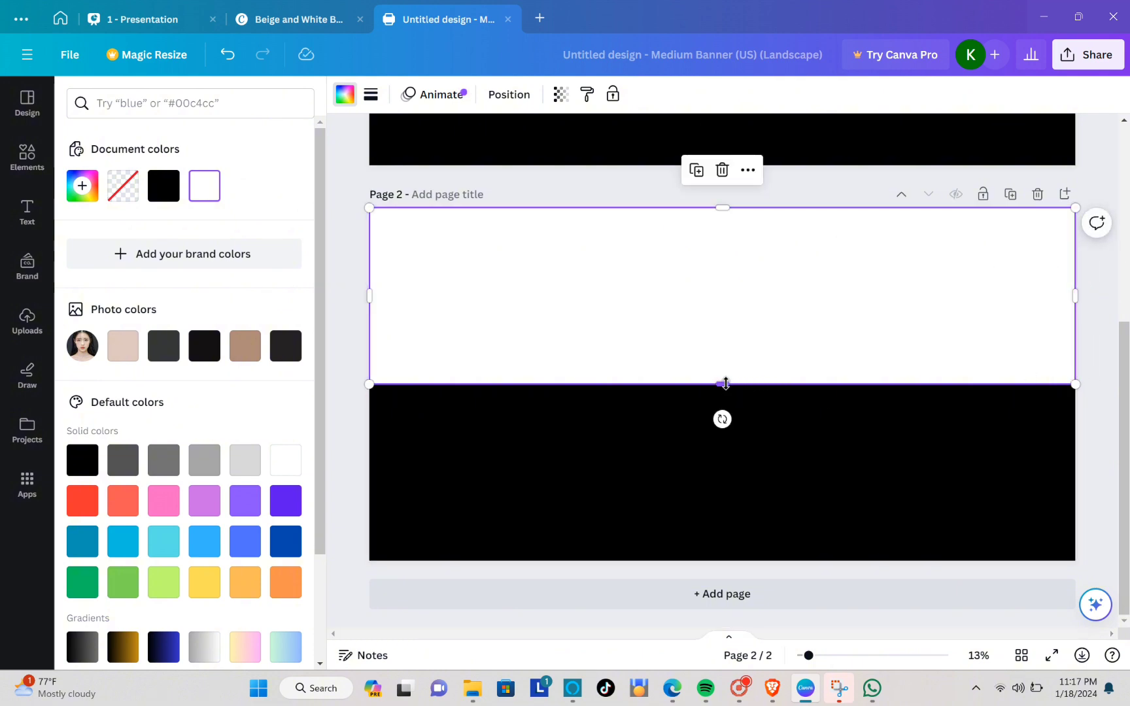
pyautogui.moveTo(724, 384); pyautogui.dragTo(740, 242)
pyautogui.click(729, 328)
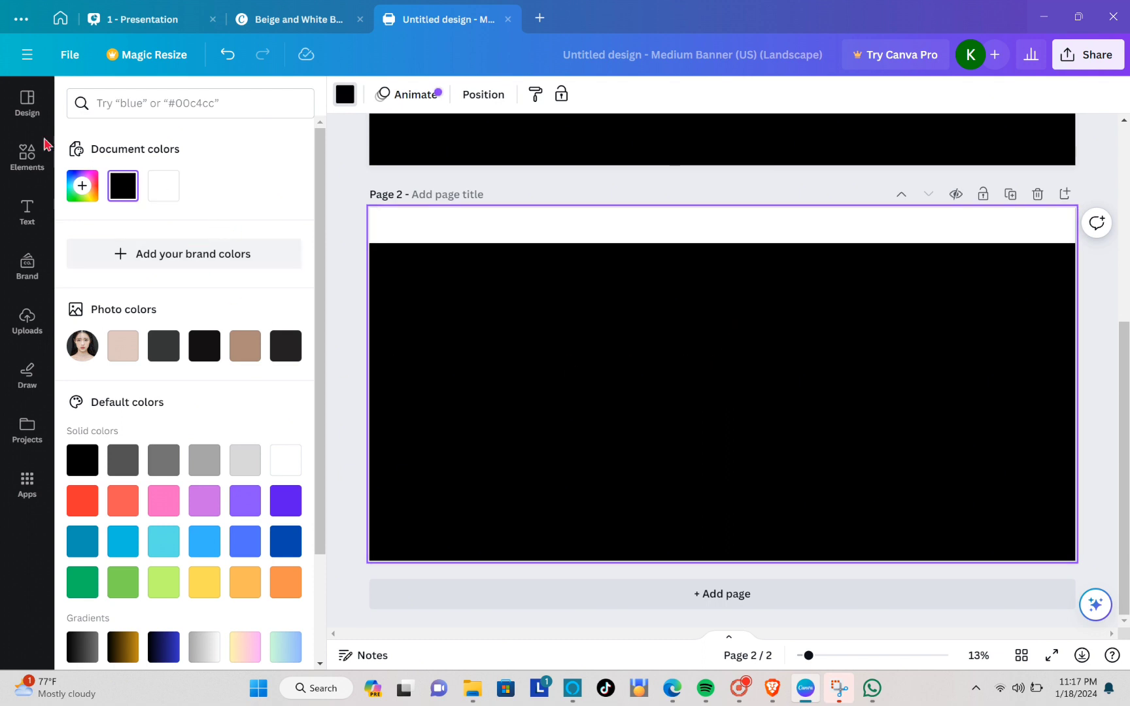
# Step: Add a circle frame near the top and fill it with the first uploaded portrait
pyautogui.click(27, 154)
pyautogui.click(193, 215)
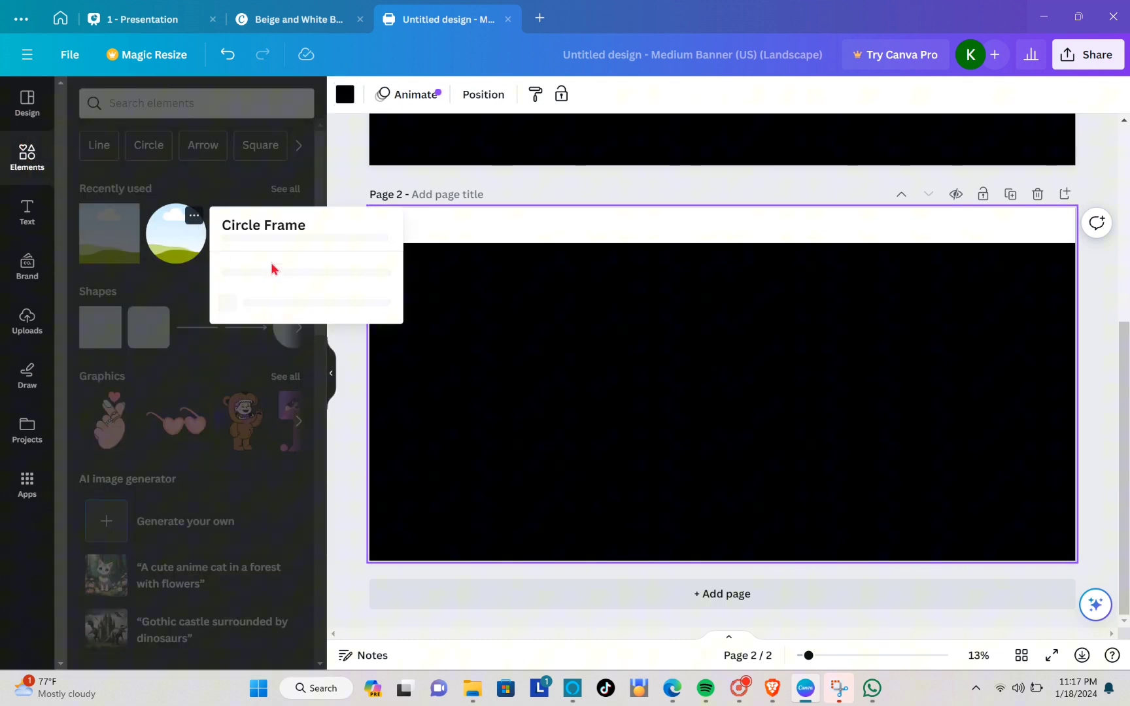
pyautogui.click(175, 232)
pyautogui.click(175, 232)
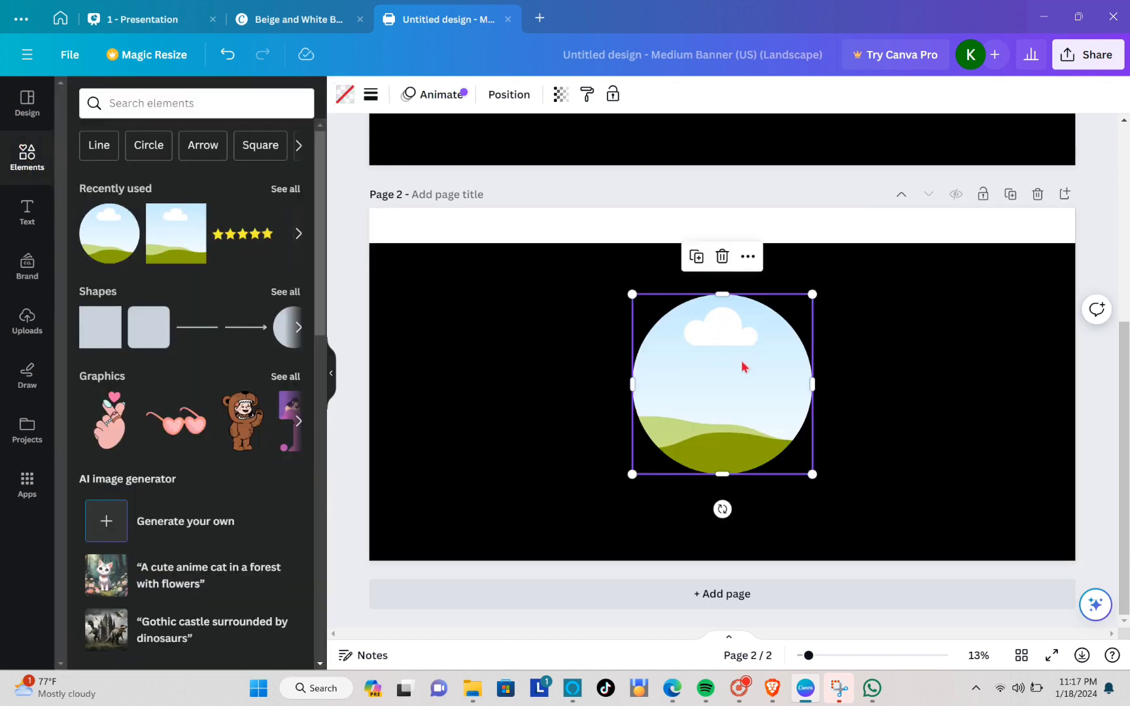
pyautogui.moveTo(743, 367); pyautogui.dragTo(736, 310)
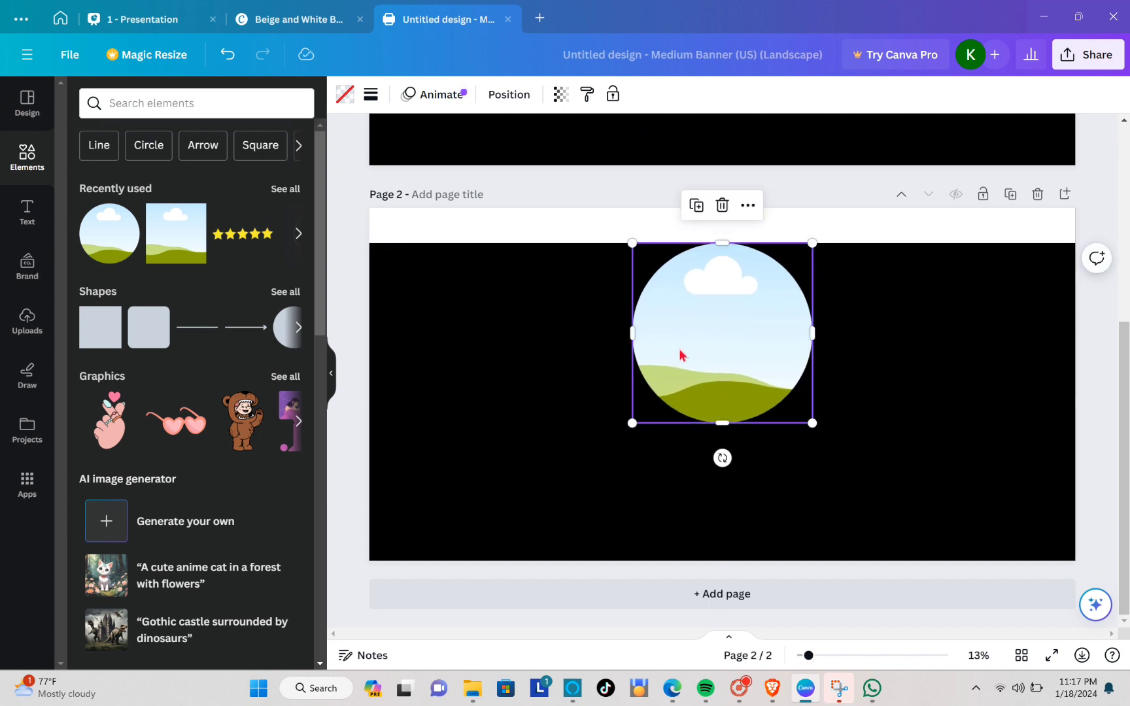
pyautogui.click(14, 321)
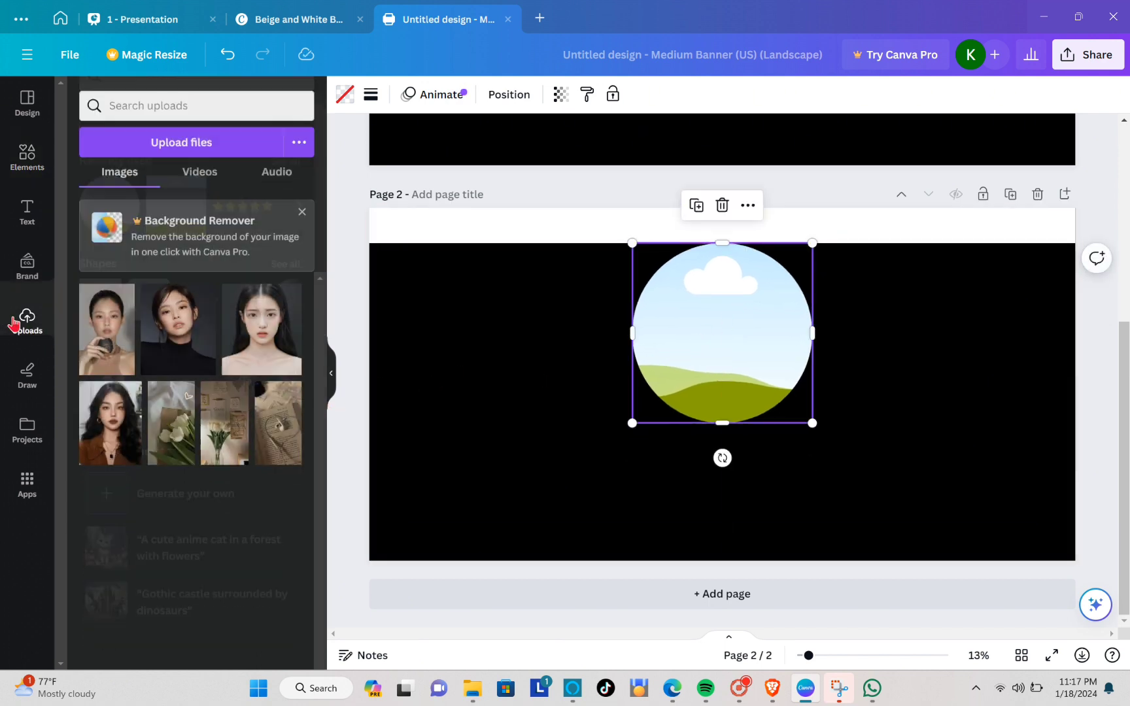
pyautogui.click(165, 350)
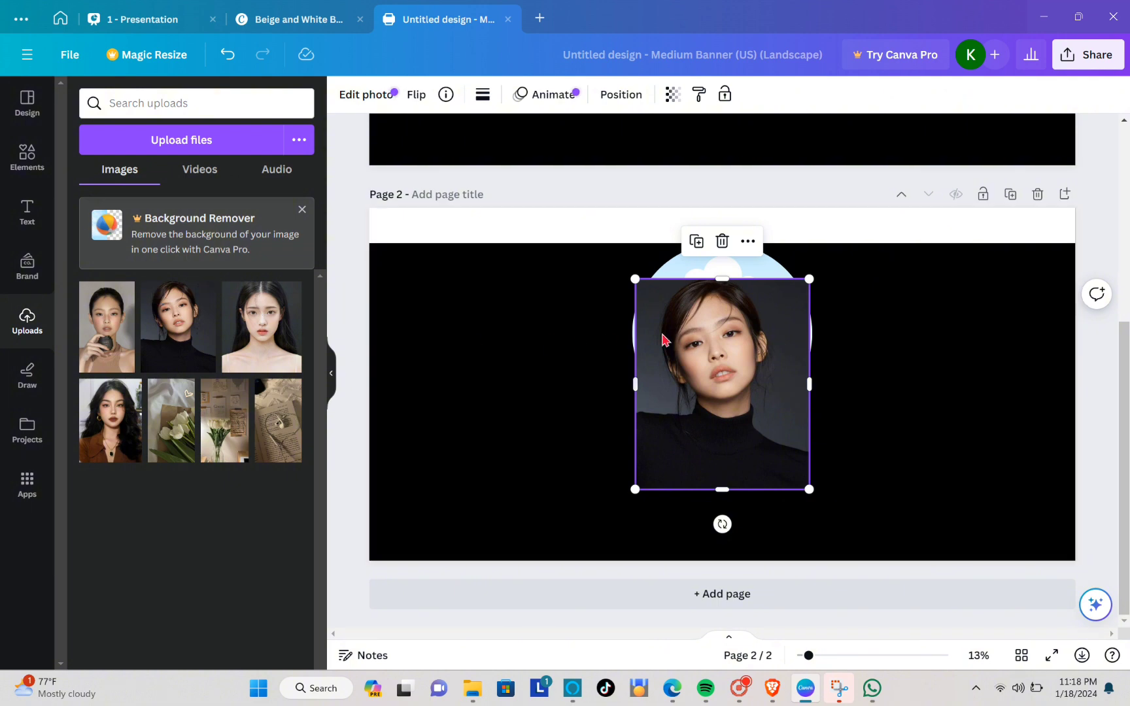
pyautogui.moveTo(704, 347); pyautogui.dragTo(719, 336)
pyautogui.click(850, 317)
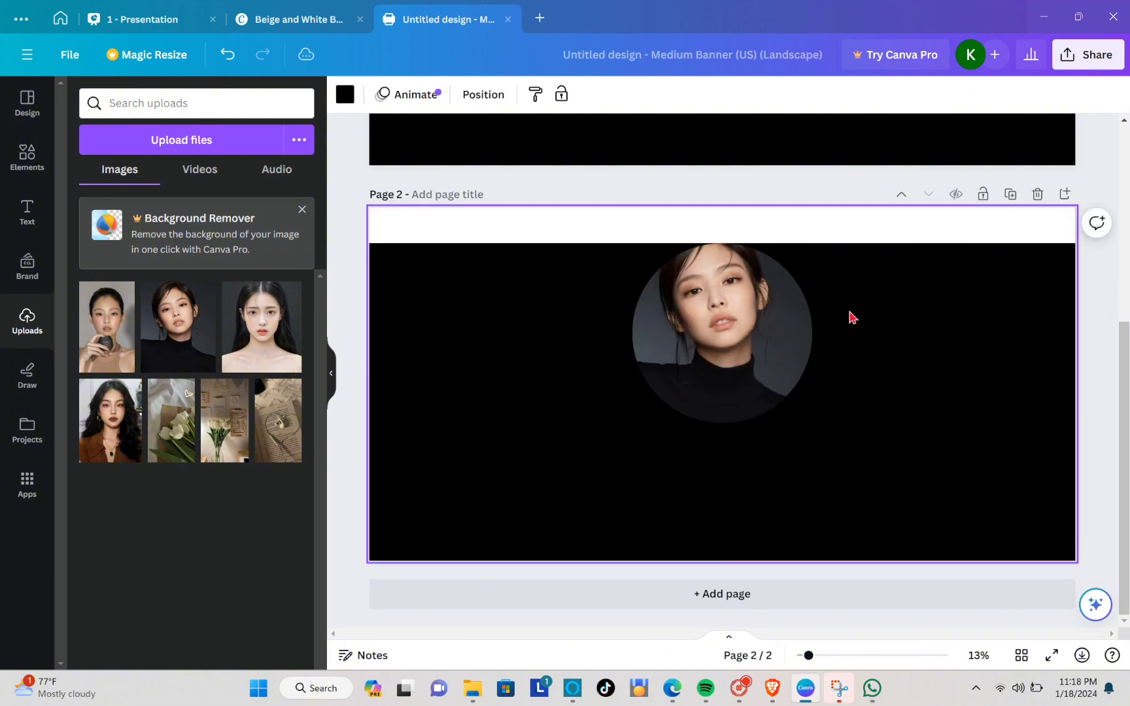
pyautogui.click(108, 331)
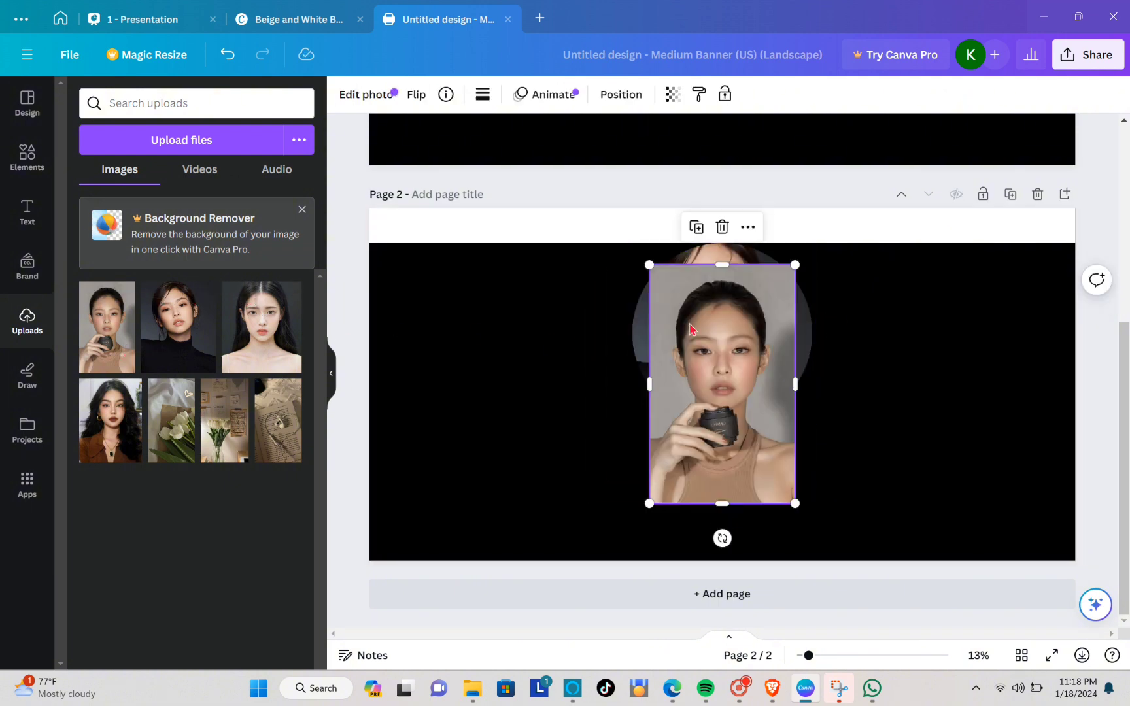
pyautogui.moveTo(693, 330); pyautogui.dragTo(707, 304)
pyautogui.click(484, 350)
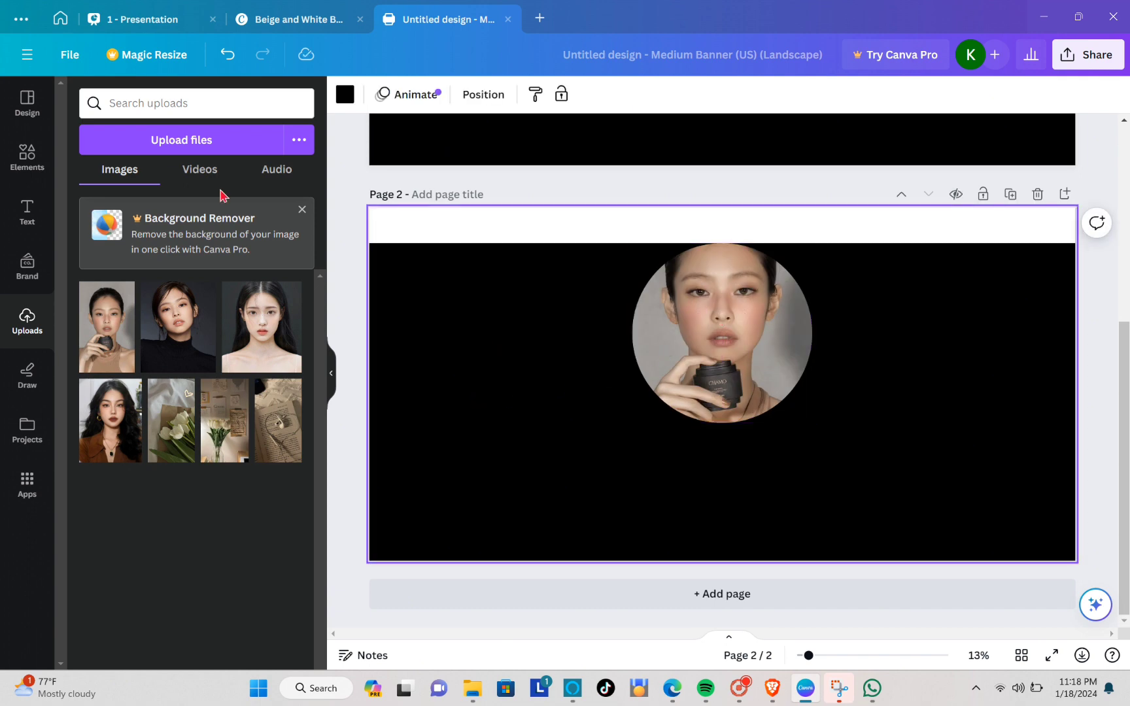
# Step: Add a white five-stars graphic centred beneath the portrait
pyautogui.click(30, 153)
pyautogui.click(196, 99)
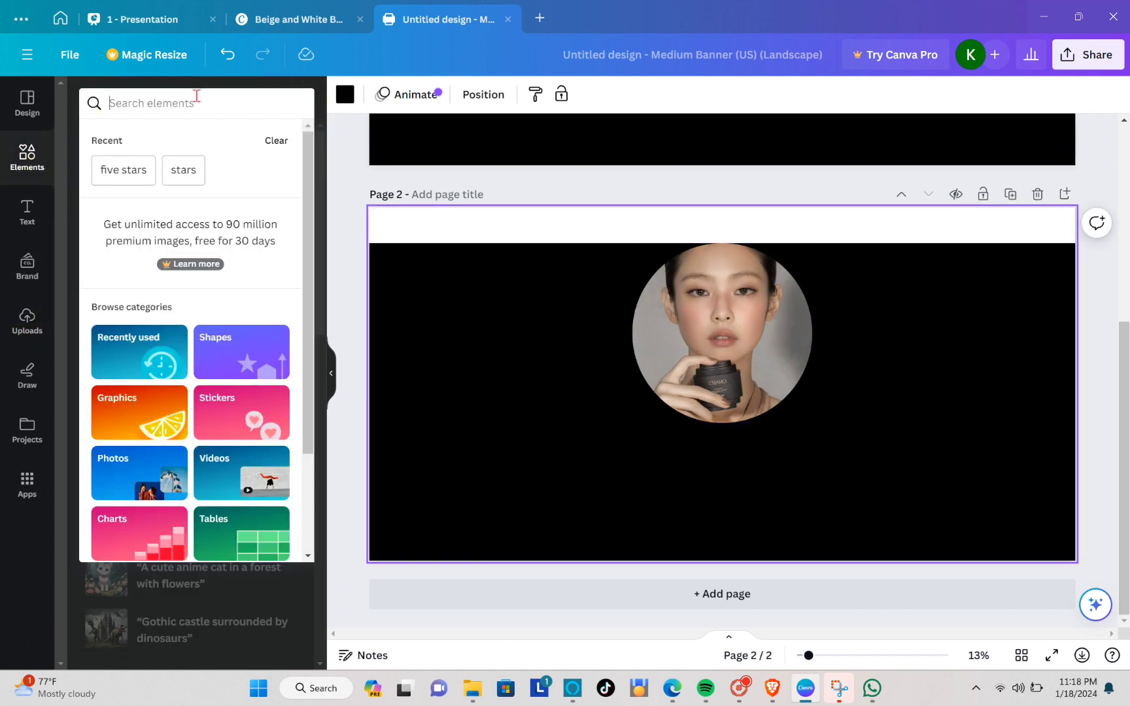
pyautogui.write('five stars')
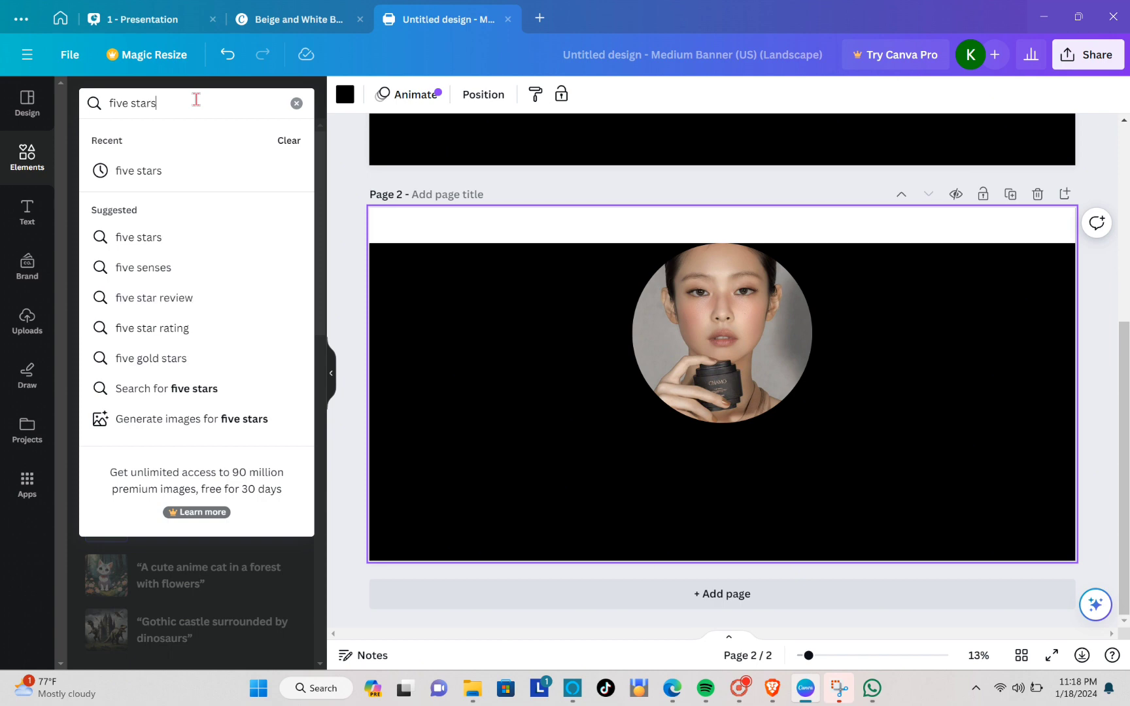
pyautogui.press('Return')
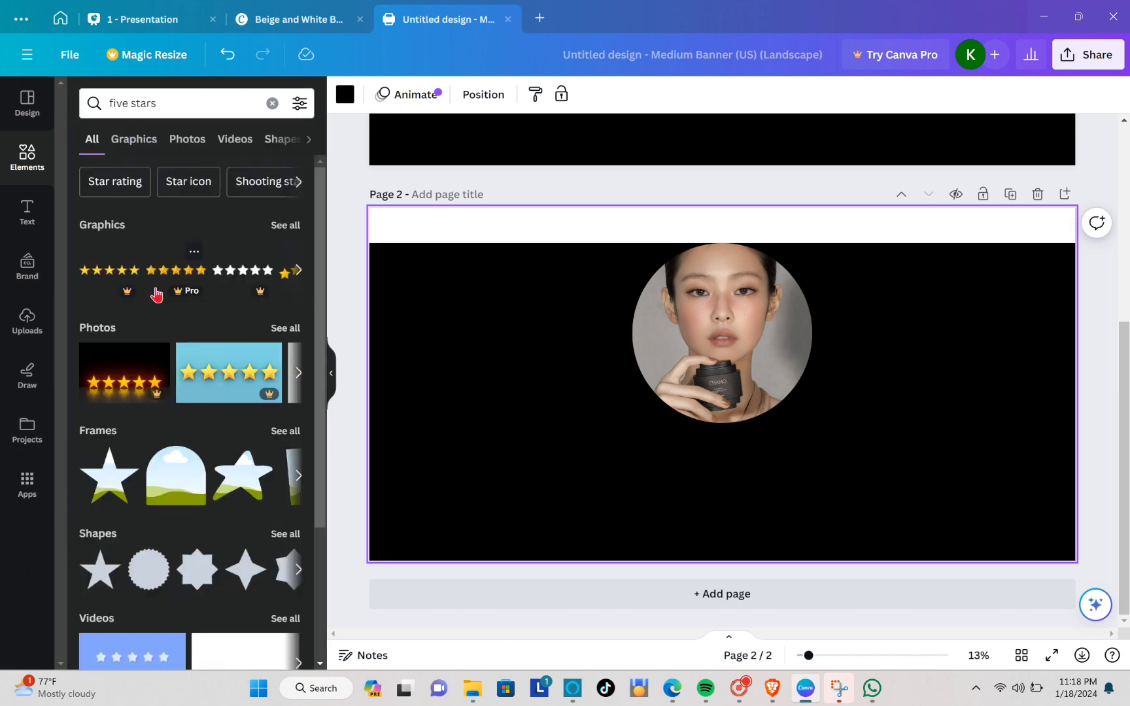
pyautogui.click(286, 226)
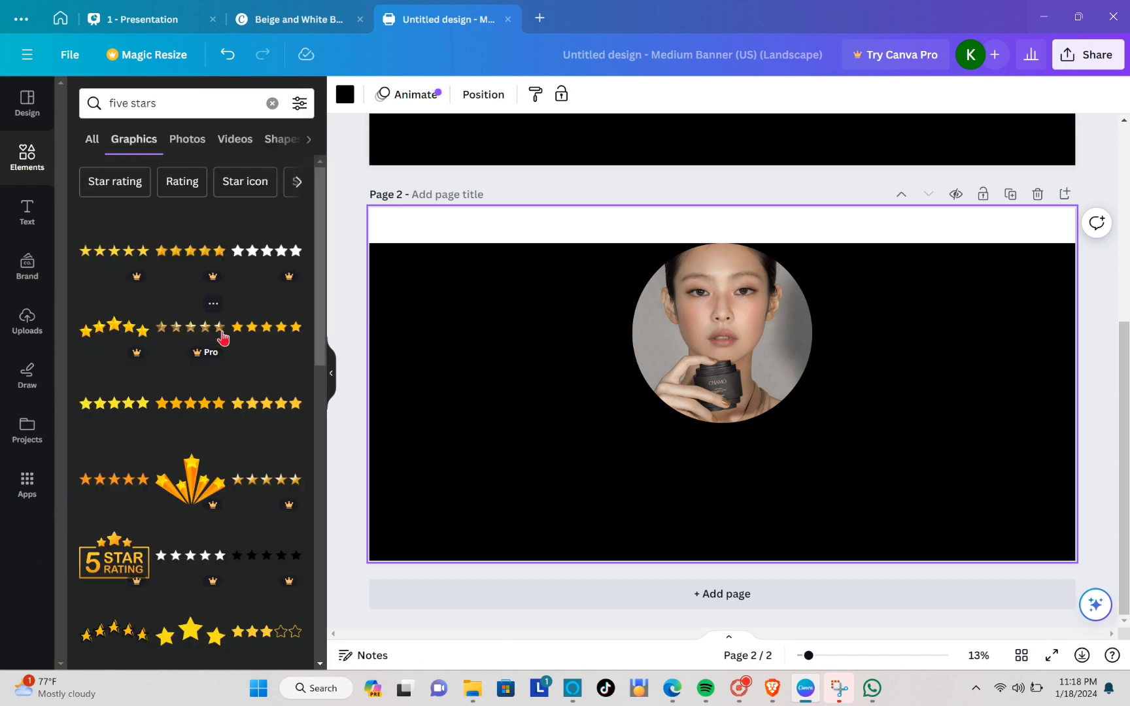
pyautogui.click(106, 410)
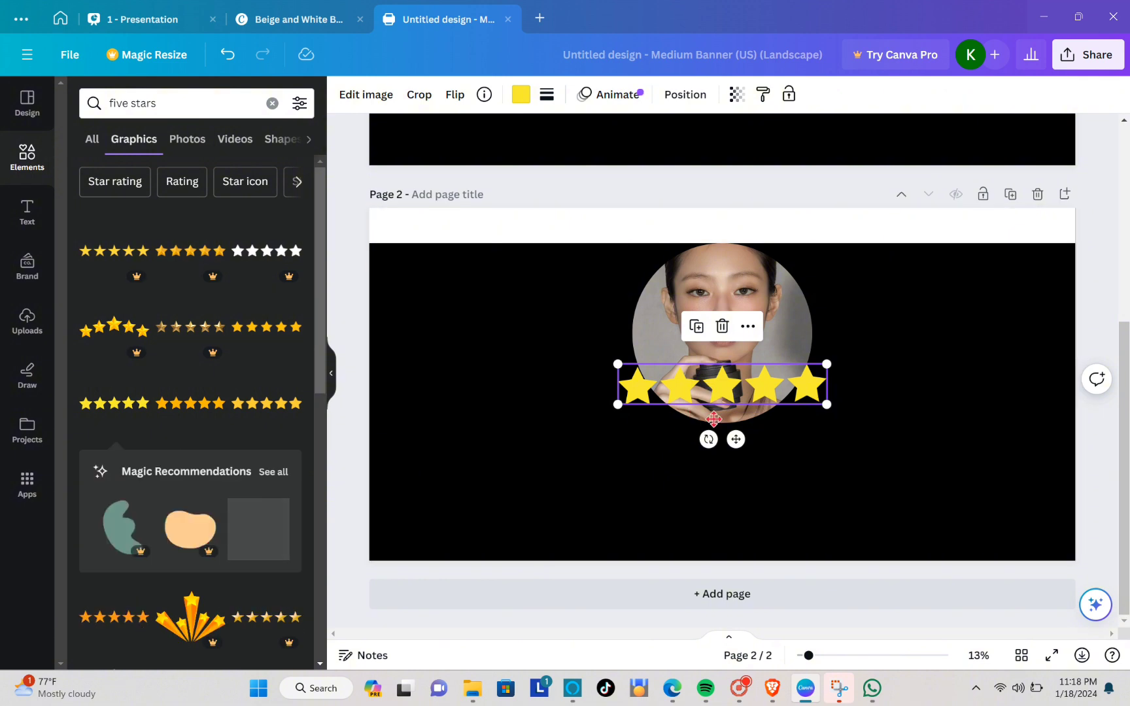
pyautogui.moveTo(715, 383); pyautogui.dragTo(714, 446)
pyautogui.moveTo(831, 463); pyautogui.dragTo(765, 449)
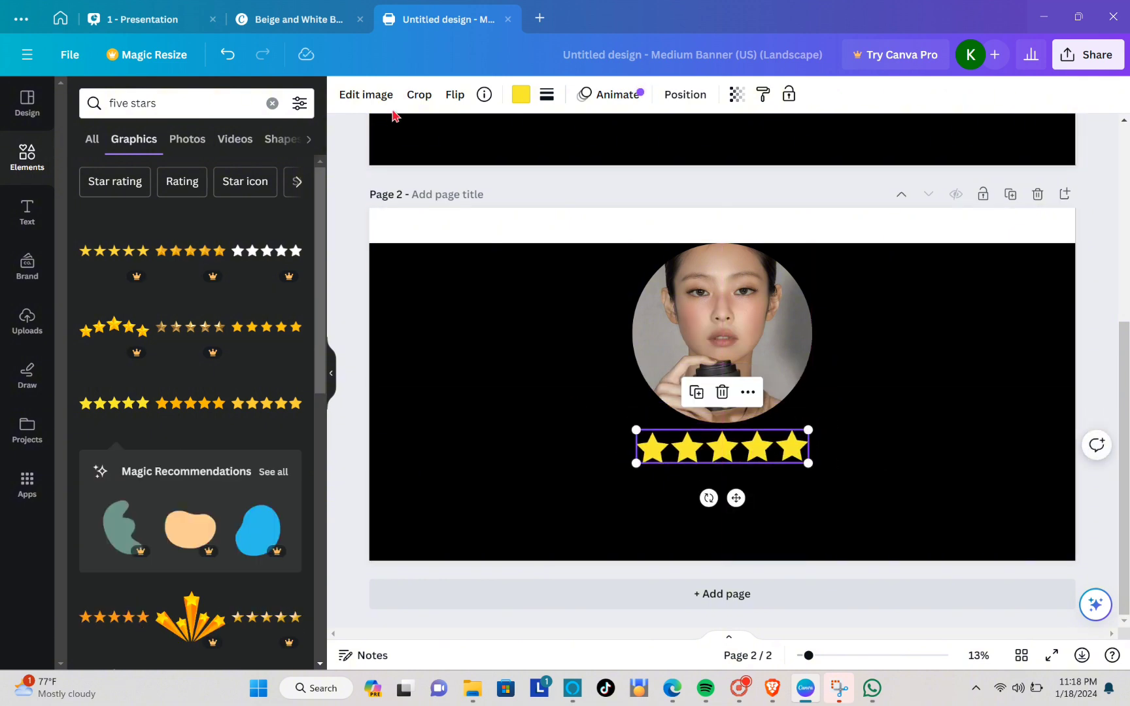
pyautogui.click(516, 97)
pyautogui.click(204, 186)
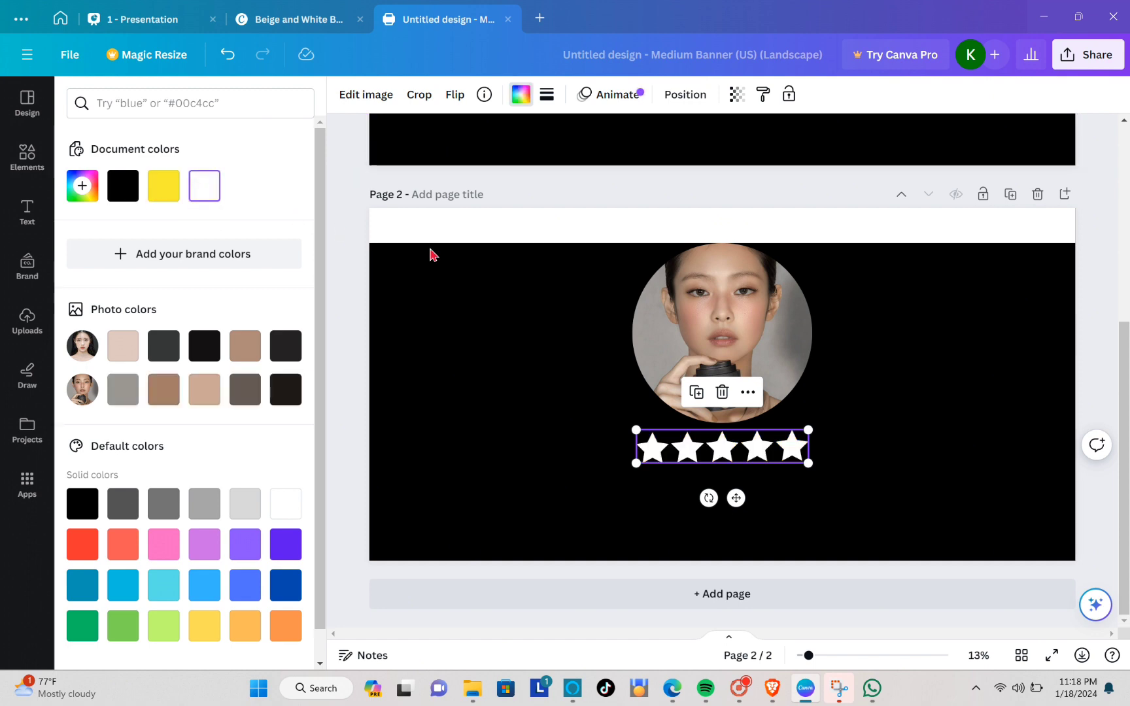
pyautogui.click(889, 325)
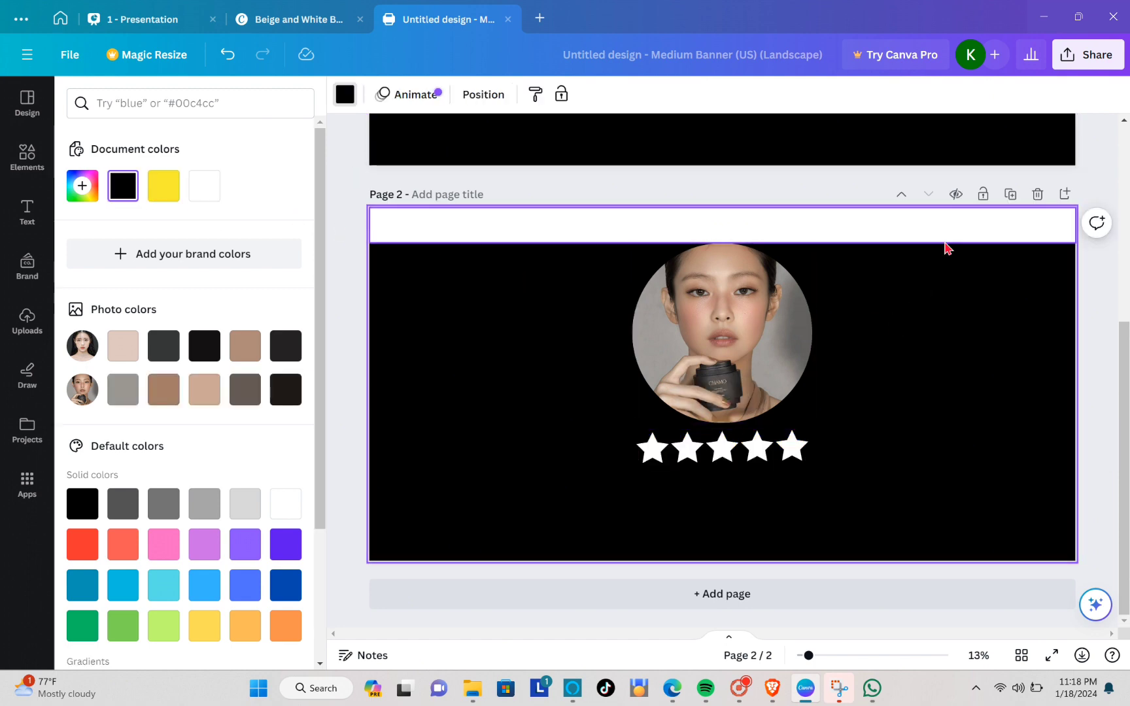
# Step: Download the banner design as a PNG
pyautogui.click(1088, 62)
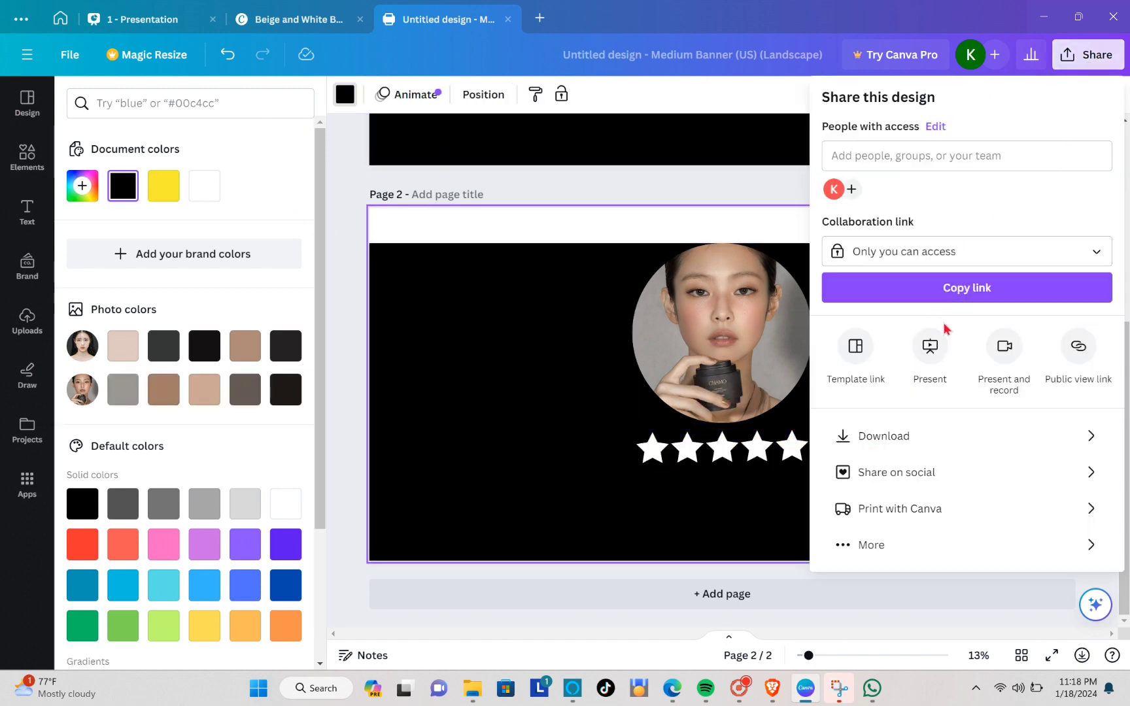
pyautogui.click(941, 437)
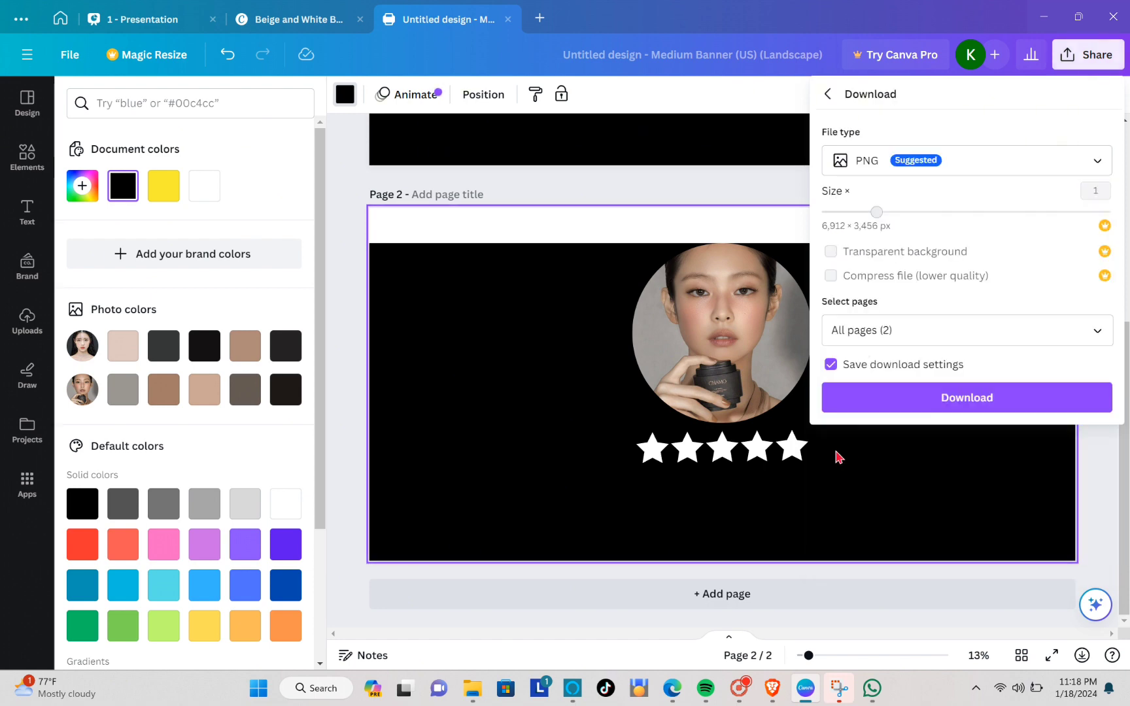
pyautogui.click(789, 504)
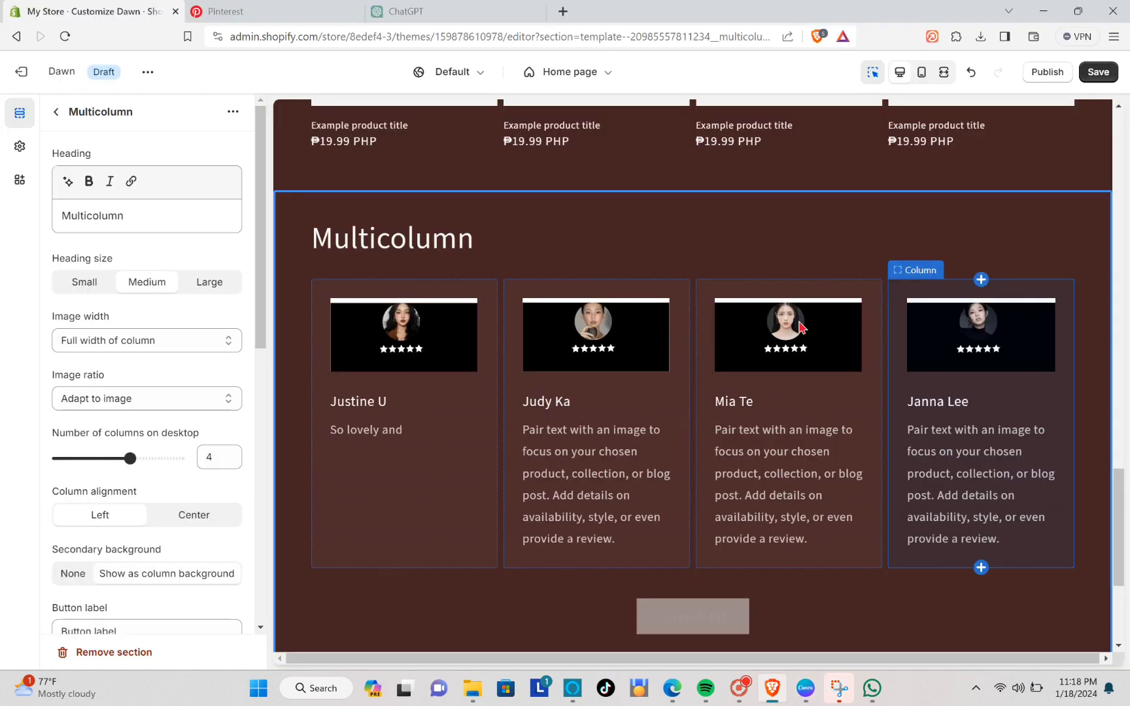
# Step: Add a Slideshow section to the homepage
pyautogui.click(378, 366)
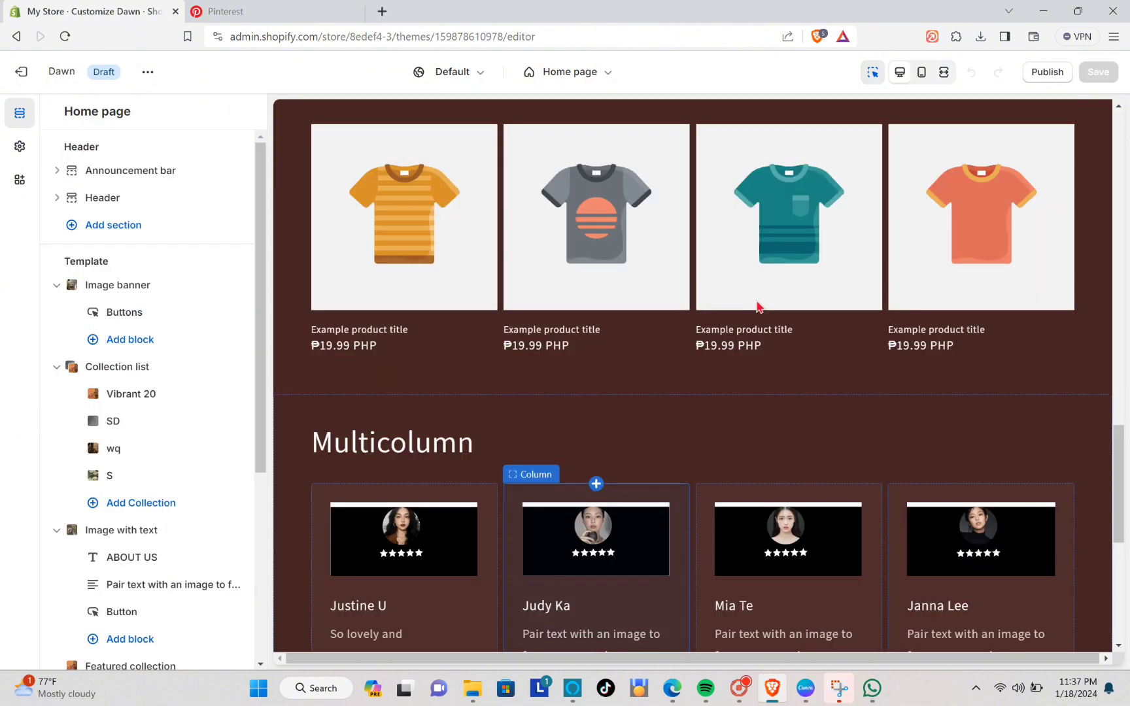
pyautogui.scroll(-6, 778, 327)
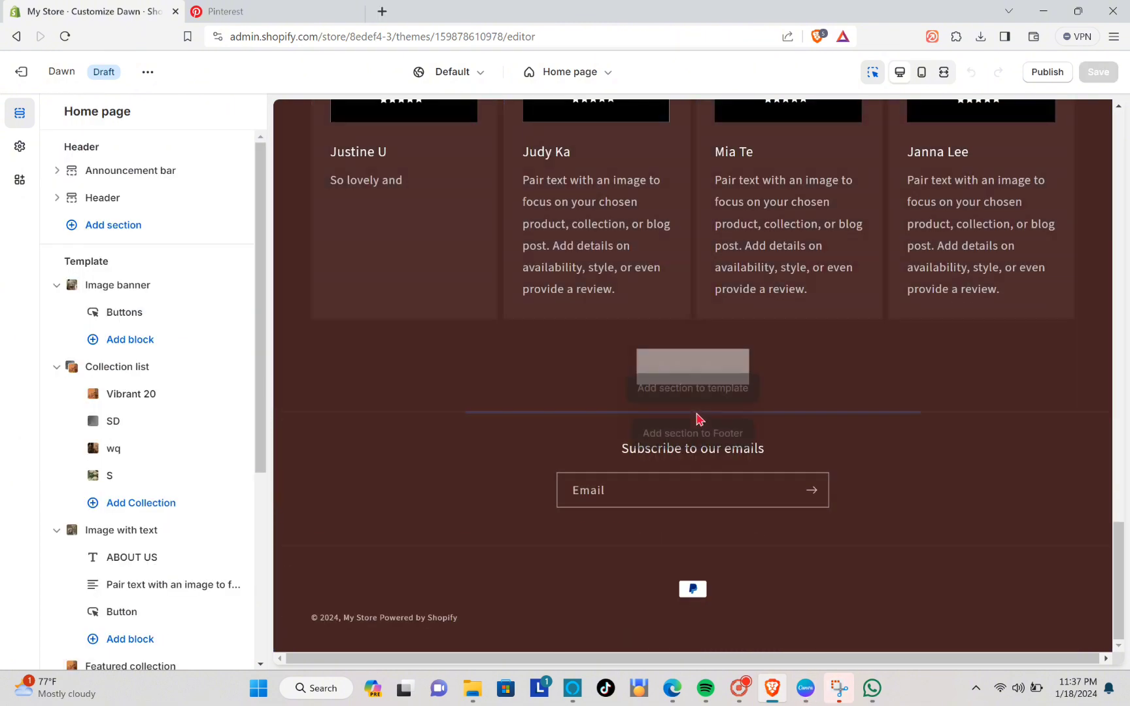
pyautogui.click(704, 396)
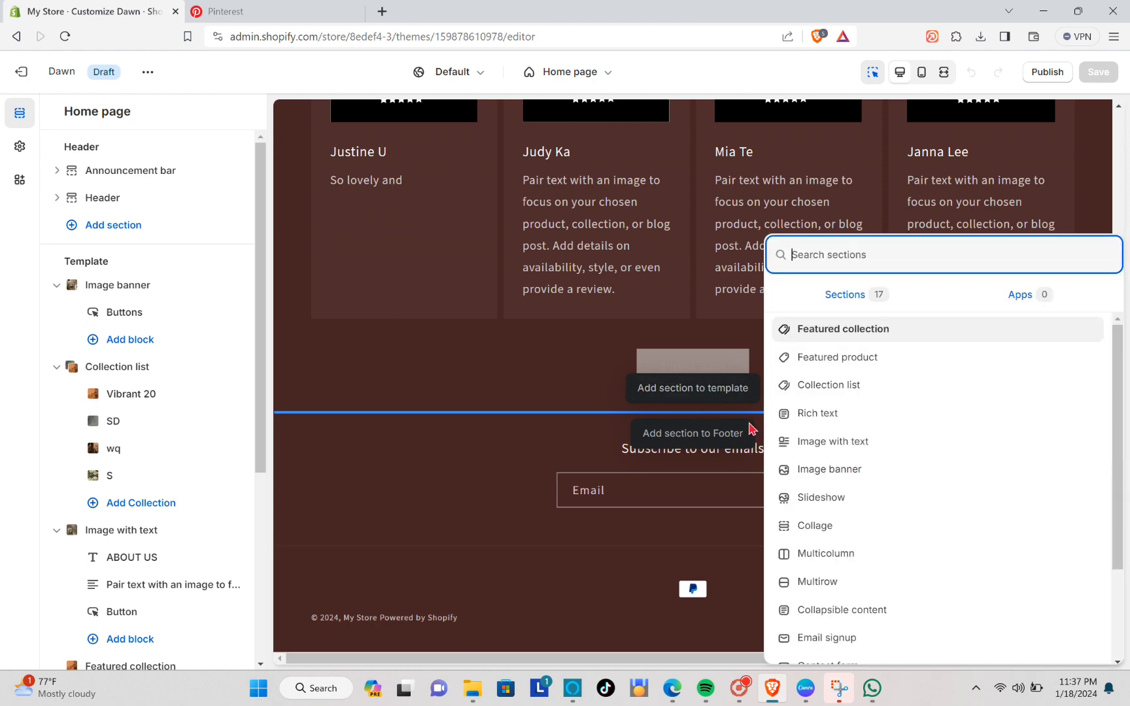
pyautogui.click(835, 499)
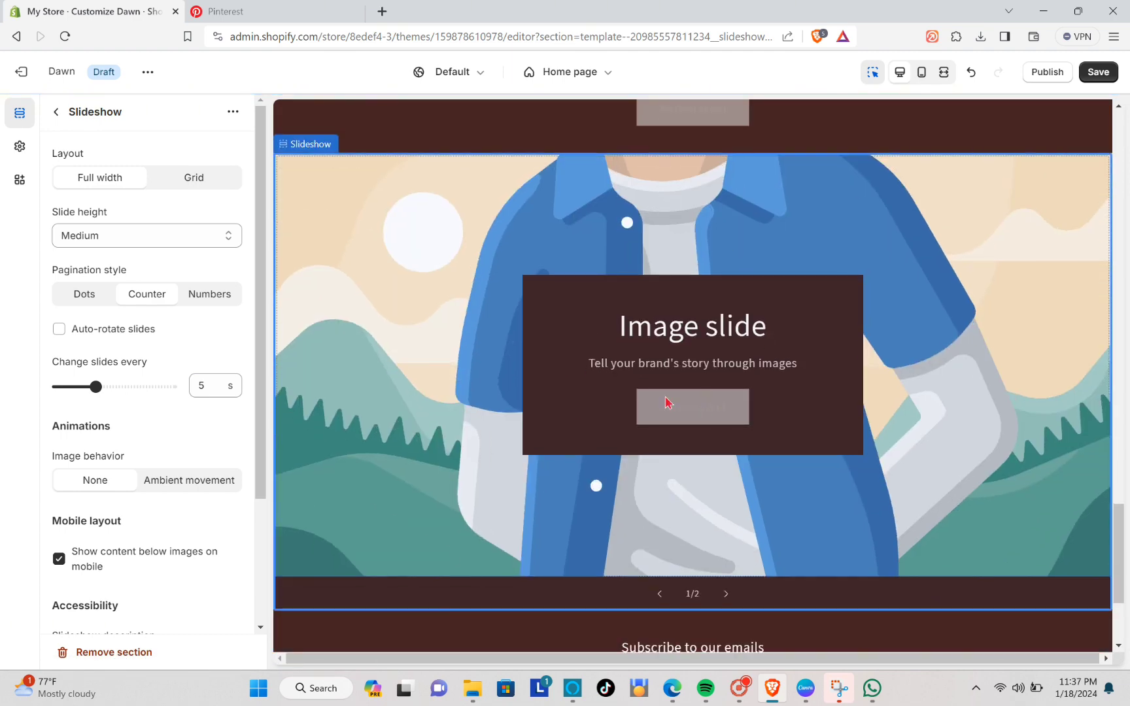
# Step: Set the first slide's heading to SUMMER COLLECTION and leave its button label blank
pyautogui.click(677, 335)
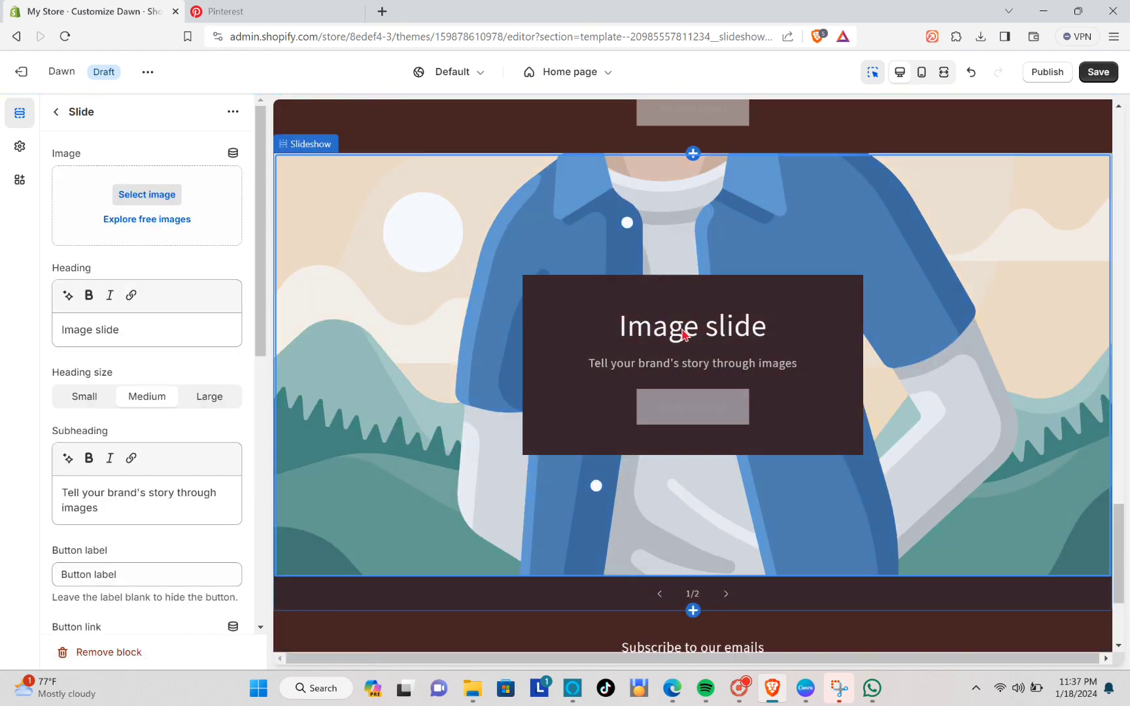
pyautogui.tripleClick(134, 319)
pyautogui.write('SUMMER COLLECTION')
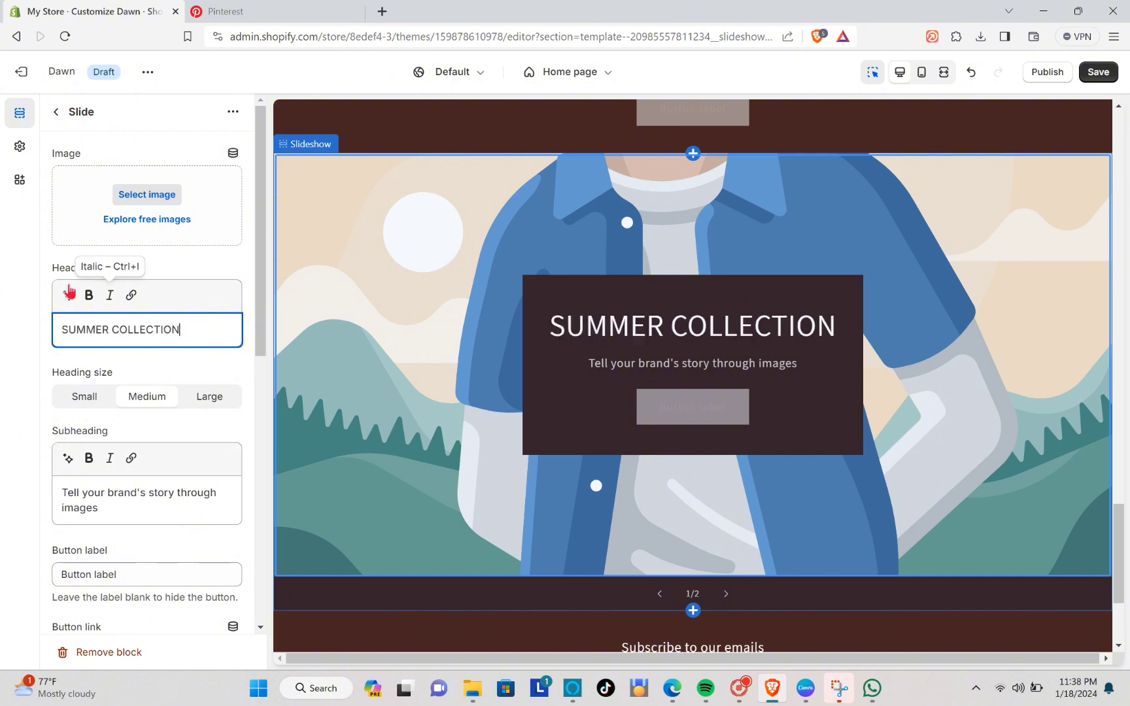
pyautogui.click(181, 508)
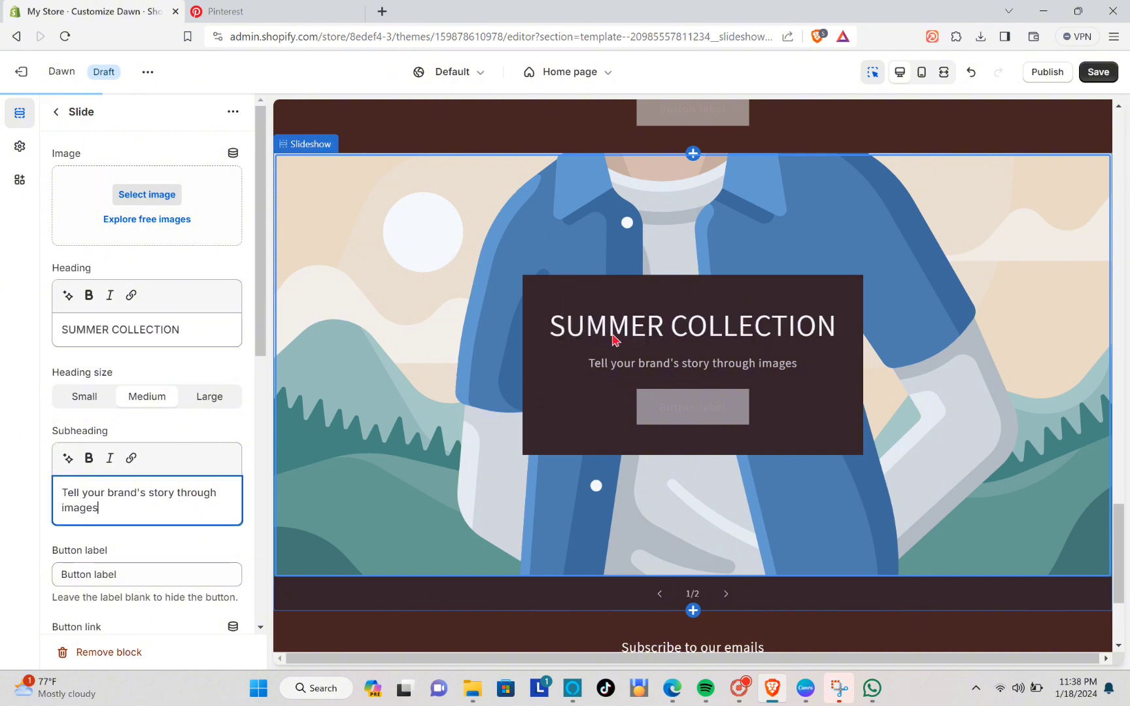
pyautogui.scroll(-2, 199, 546)
pyautogui.click(136, 428)
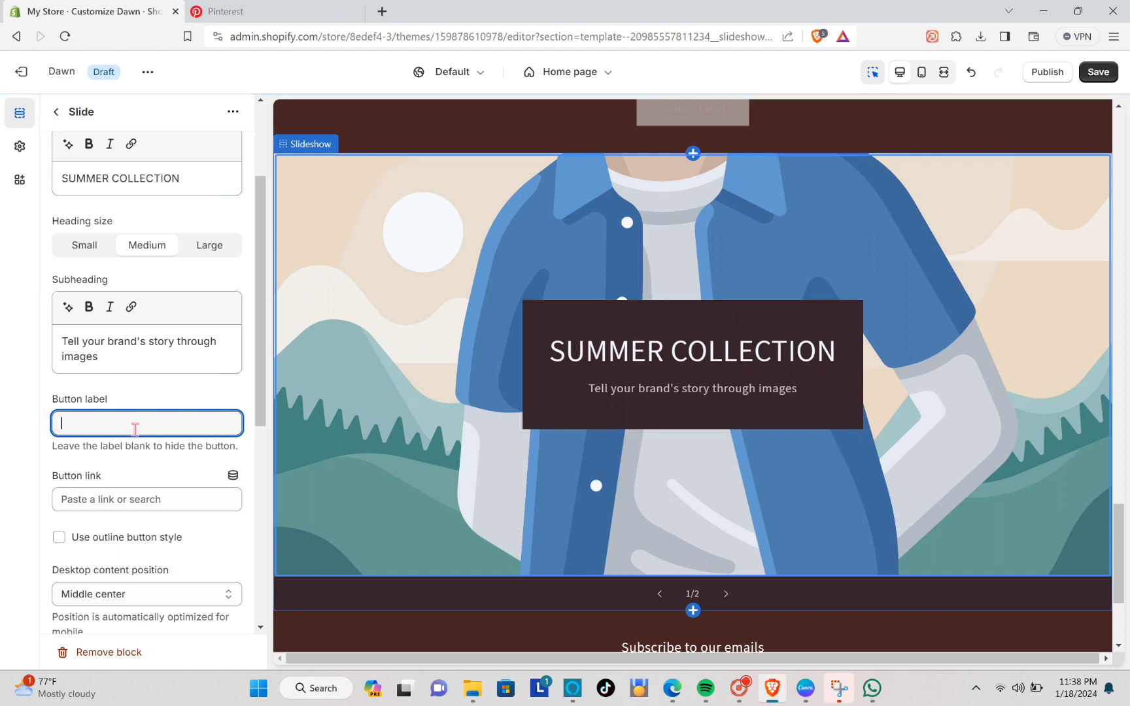
pyautogui.click(663, 255)
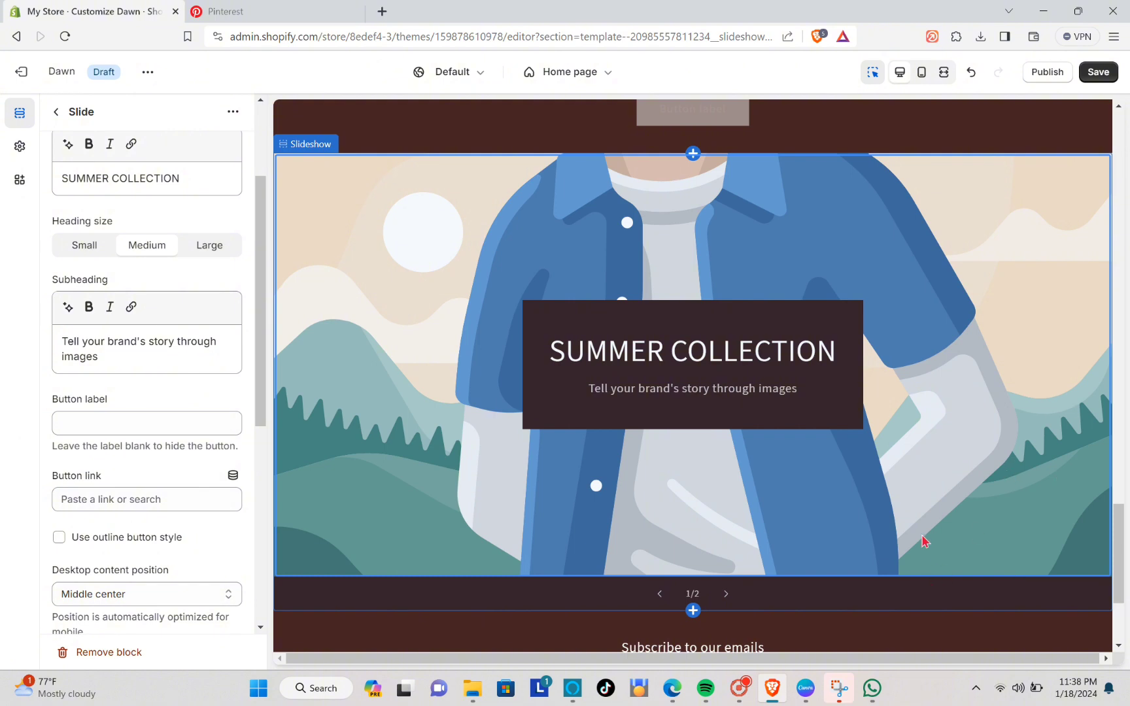
pyautogui.click(805, 688)
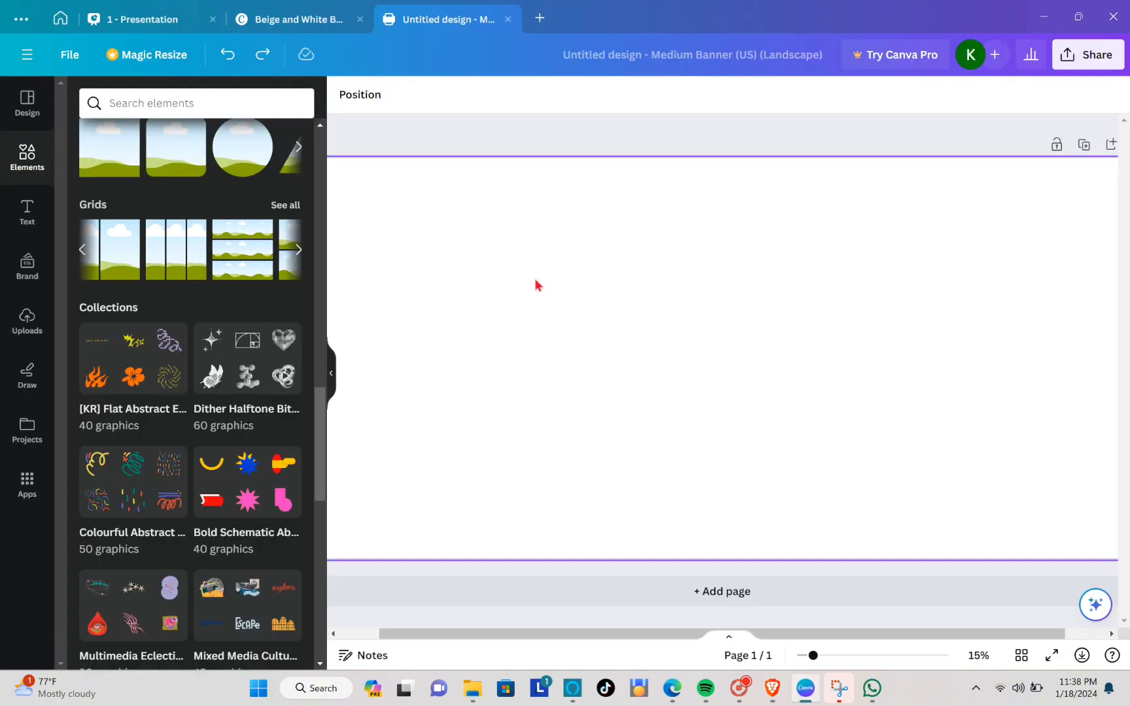
# Step: Fill a two-column banner grid with the tulip and book-and-earphones photos, then open Share
pyautogui.click(112, 262)
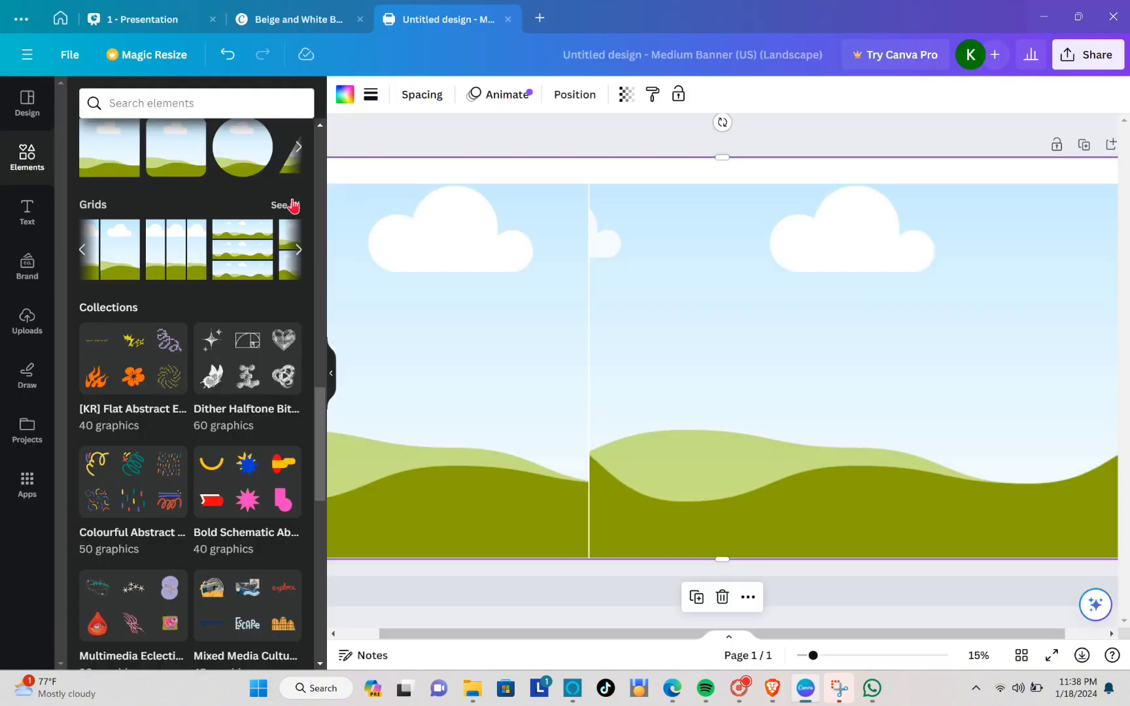
pyautogui.click(27, 320)
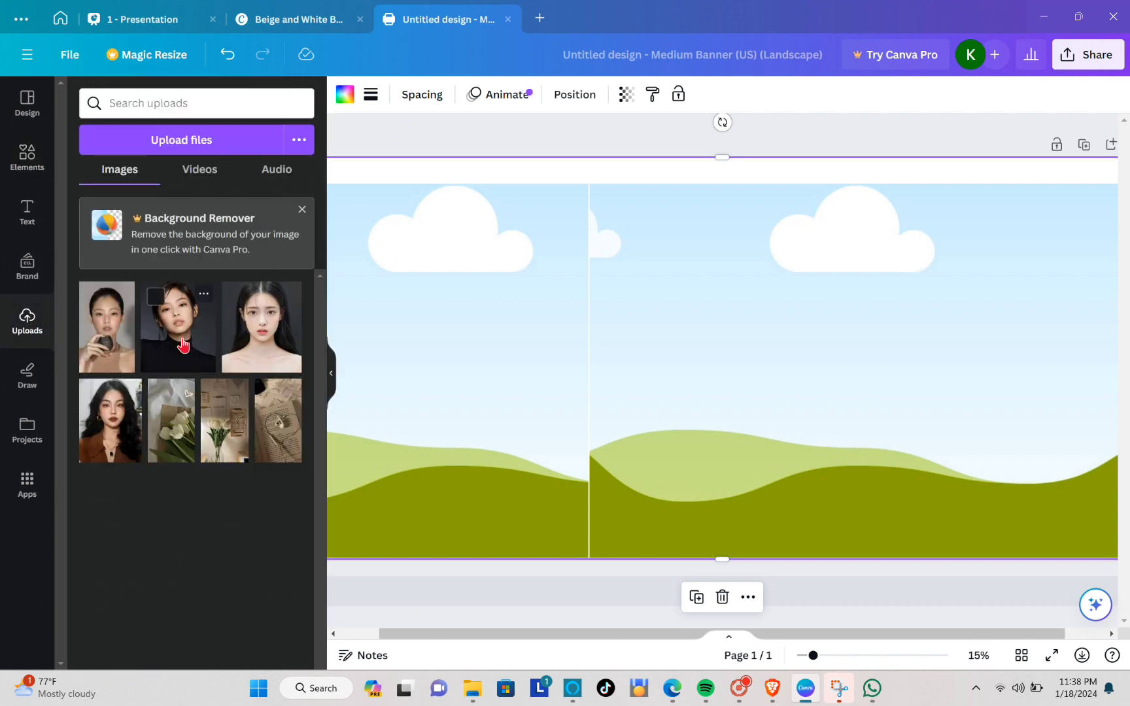
pyautogui.moveTo(169, 384); pyautogui.dragTo(419, 336)
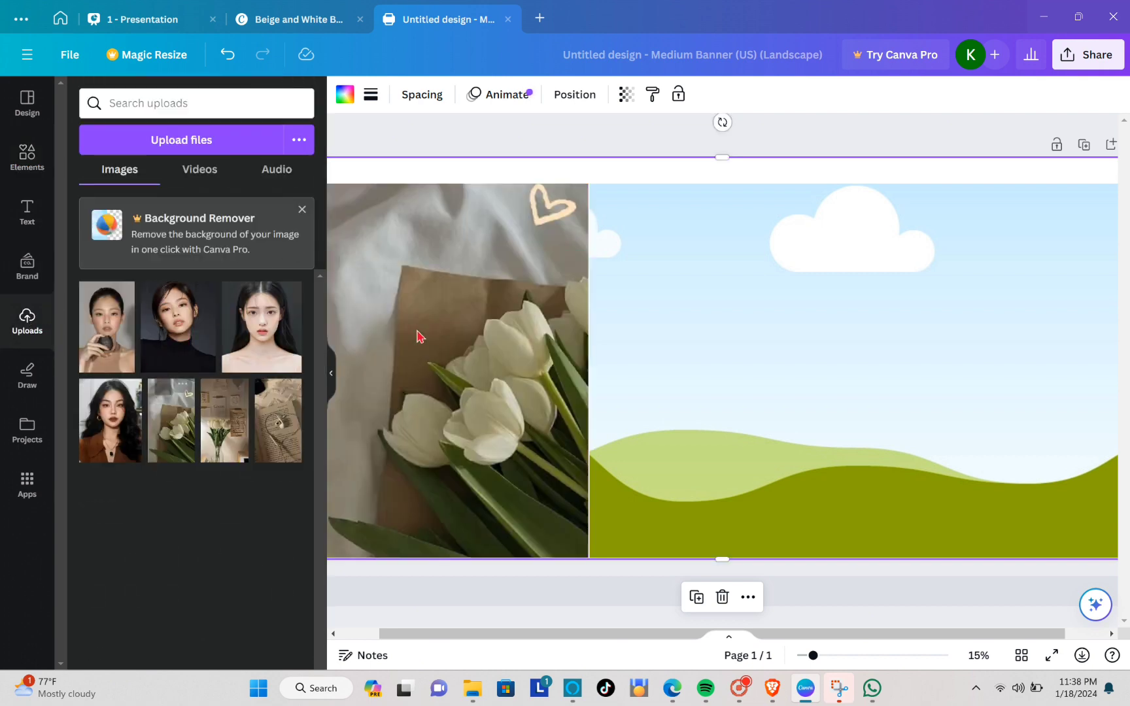
pyautogui.moveTo(278, 402); pyautogui.dragTo(705, 406)
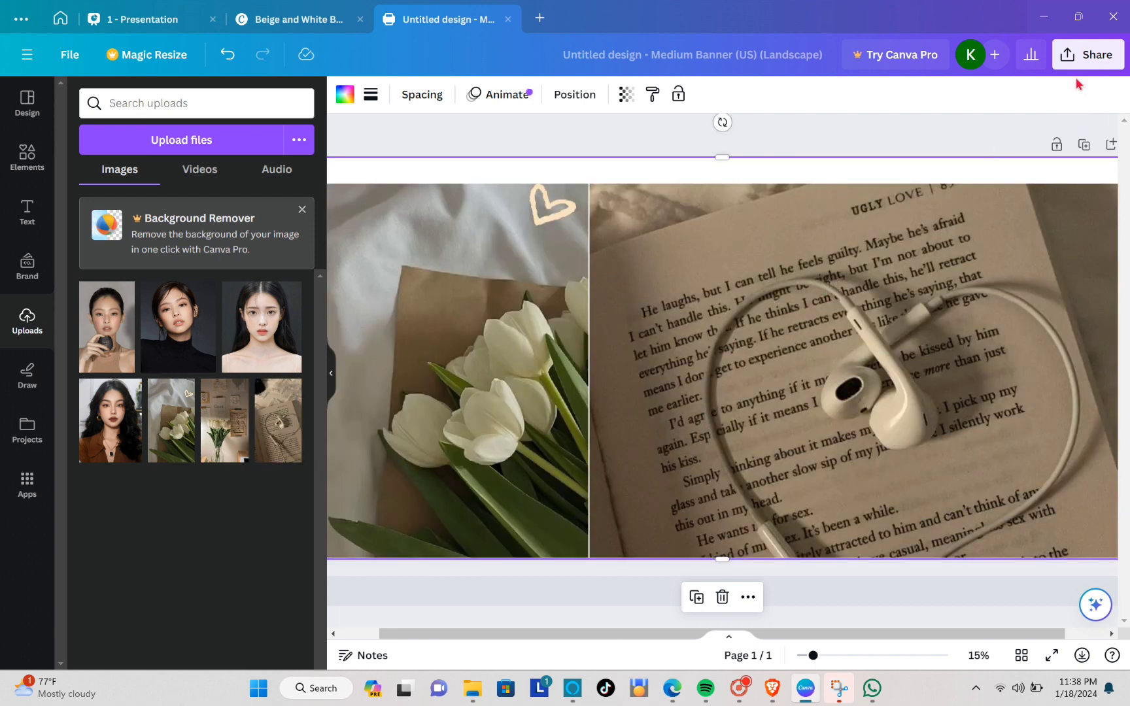
pyautogui.click(1086, 59)
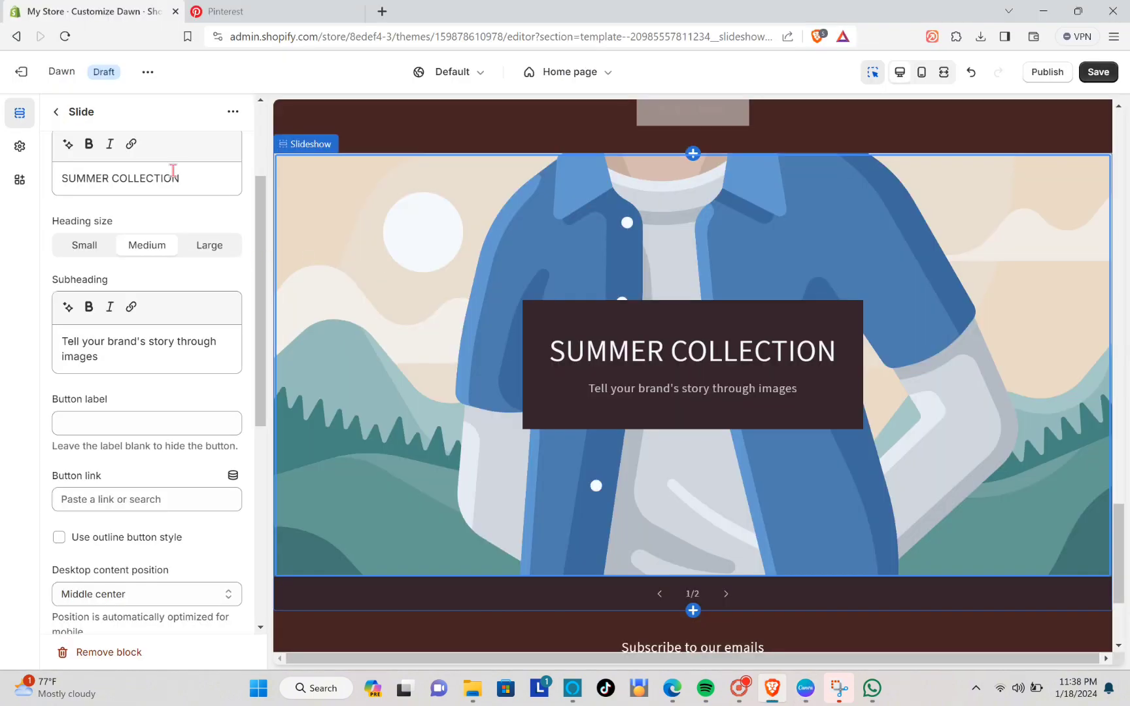
# Step: Upload the Canva tulip-and-book collage as the SUMMER COLLECTION slide's background image
pyautogui.scroll(3, 168, 180)
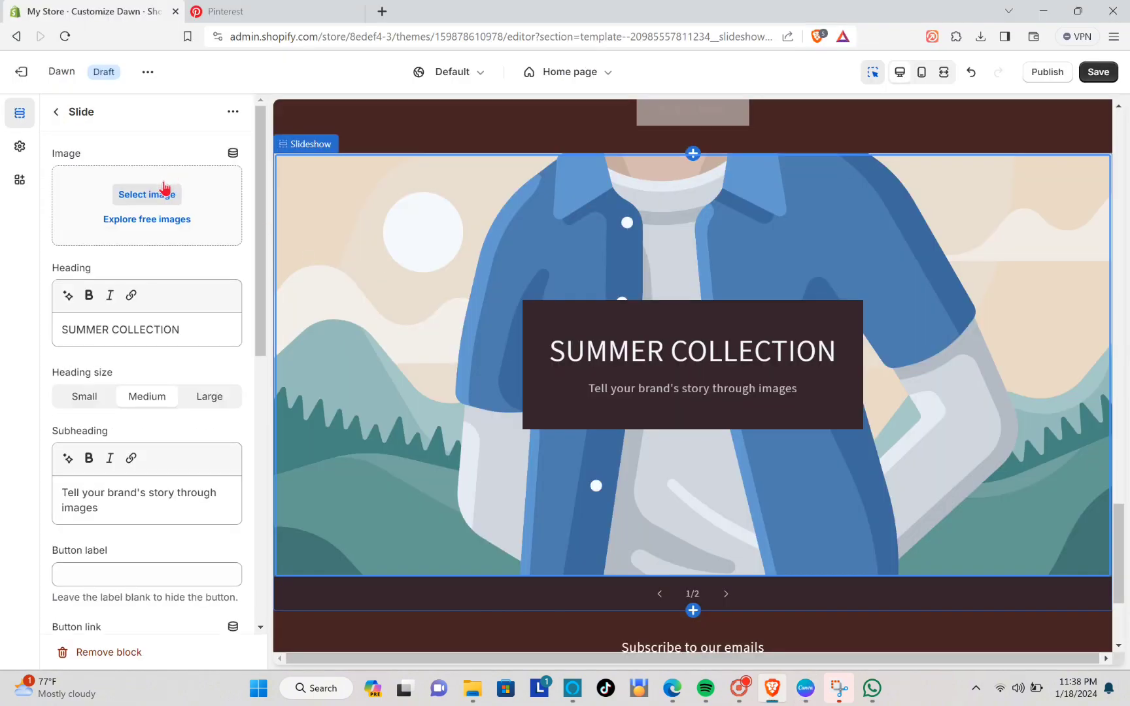
pyautogui.click(150, 195)
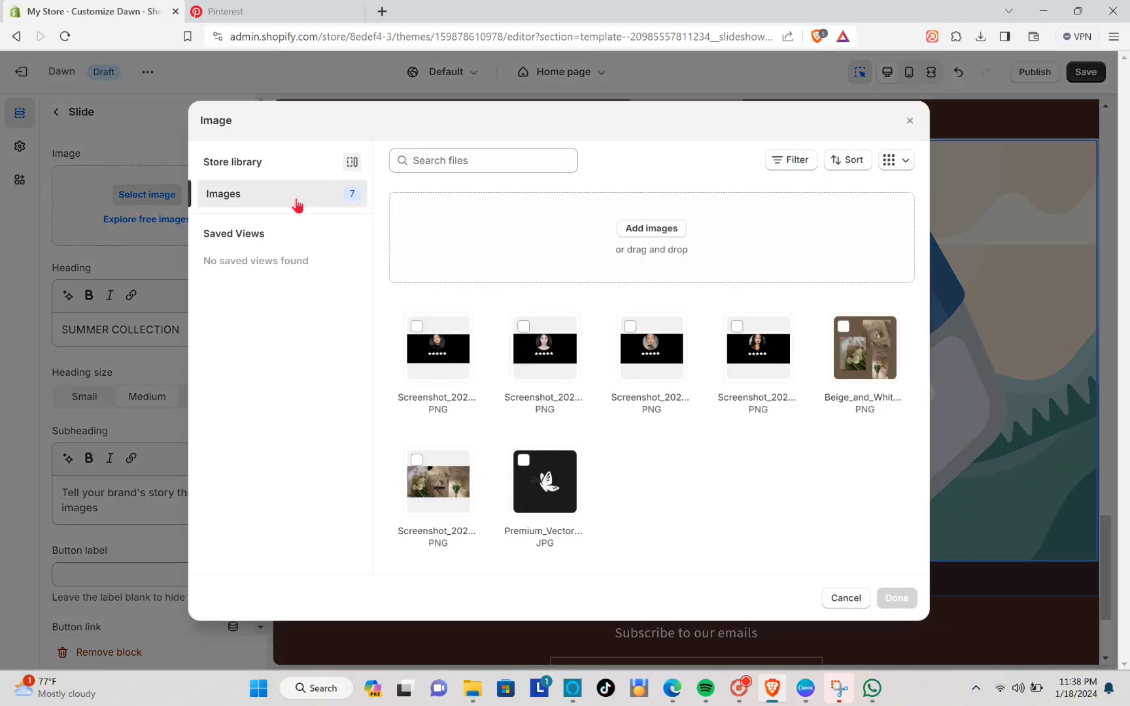
pyautogui.click(647, 230)
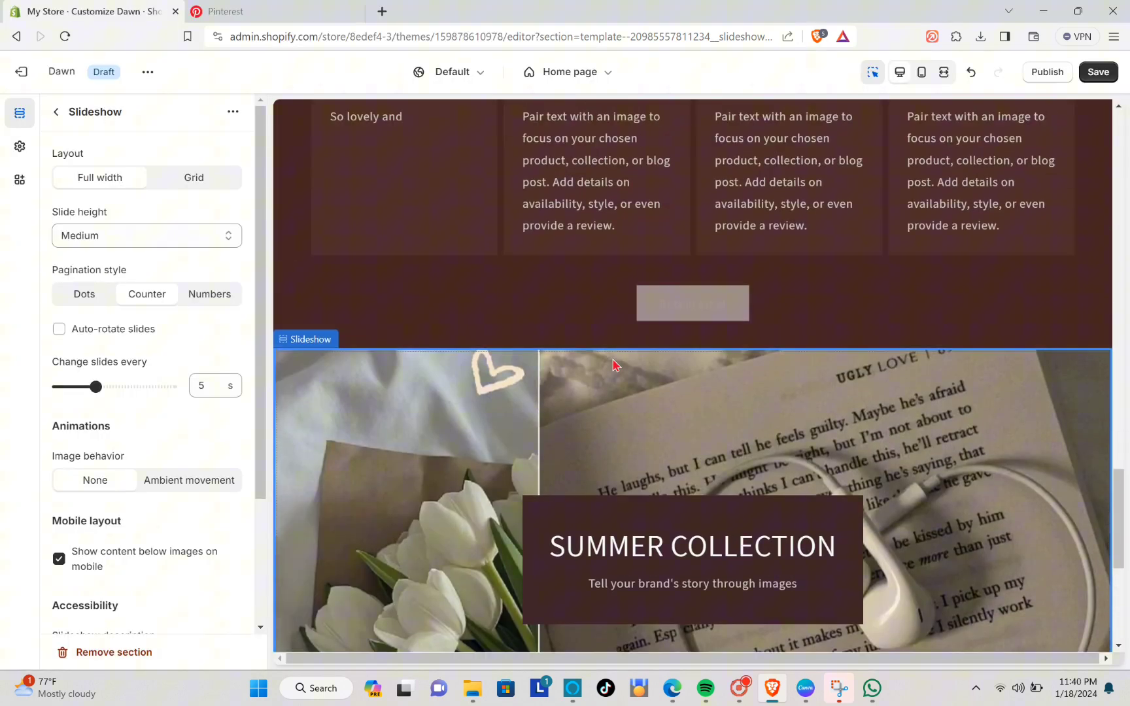
# Step: Preview the second slide, then return to the SUMMER COLLECTION slide's settings
pyautogui.scroll(-3, 611, 372)
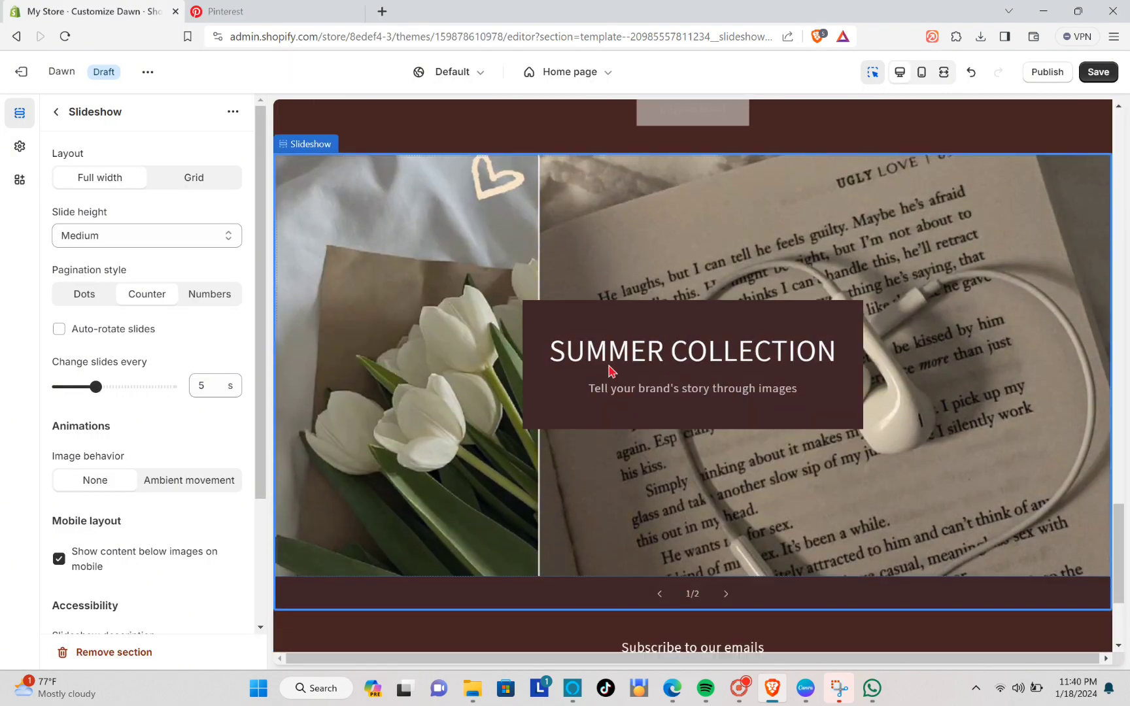
pyautogui.click(726, 594)
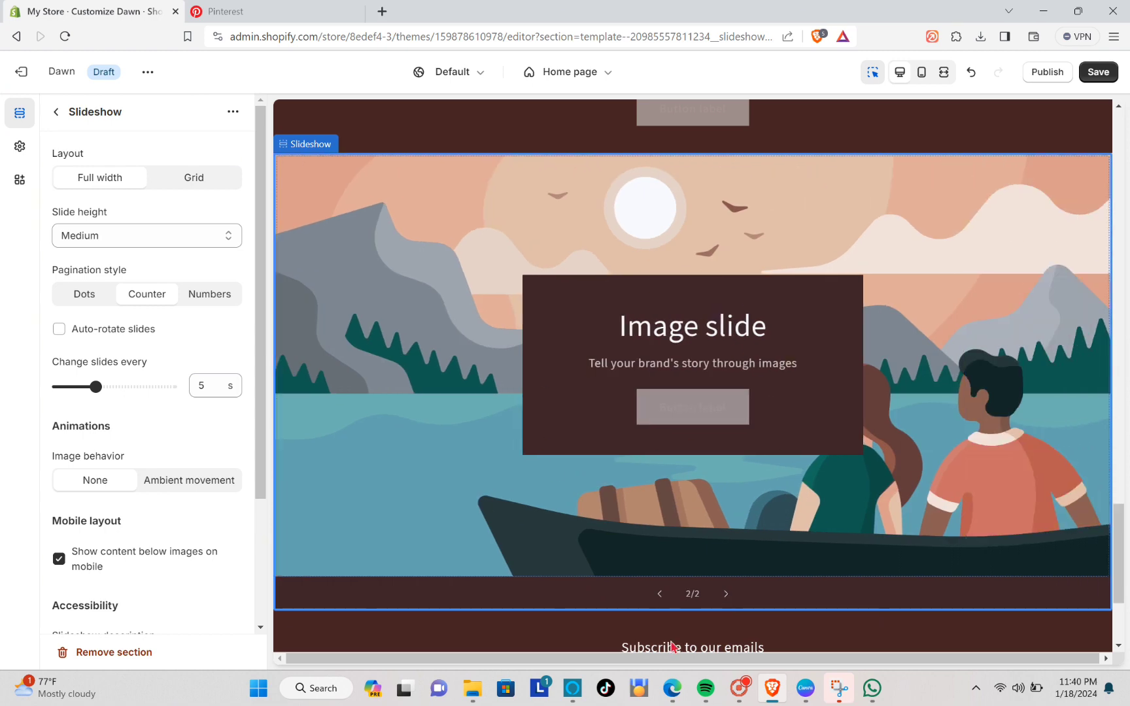
pyautogui.click(660, 599)
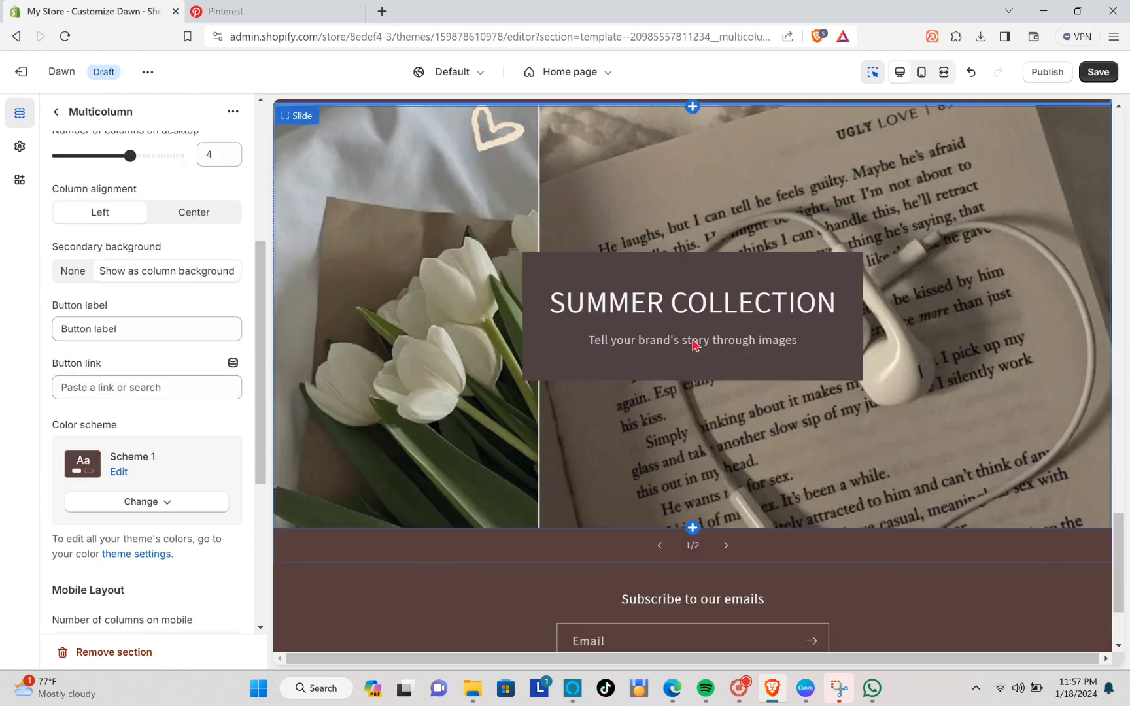
pyautogui.scroll(-1, 712, 497)
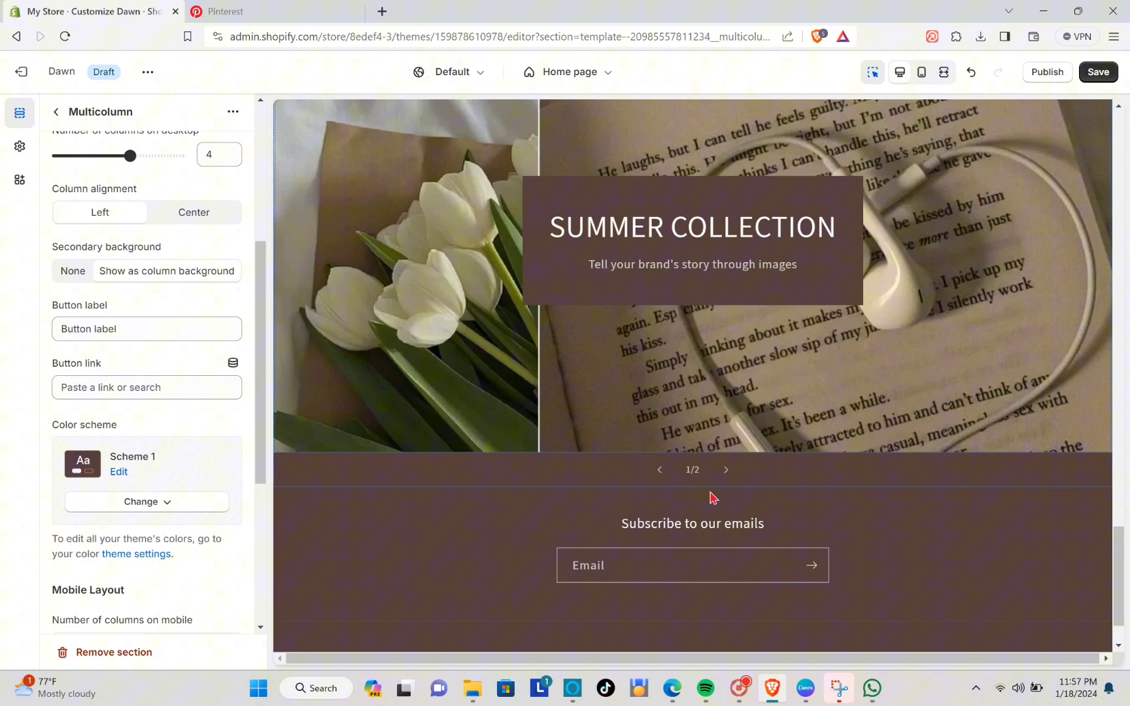
pyautogui.click(694, 459)
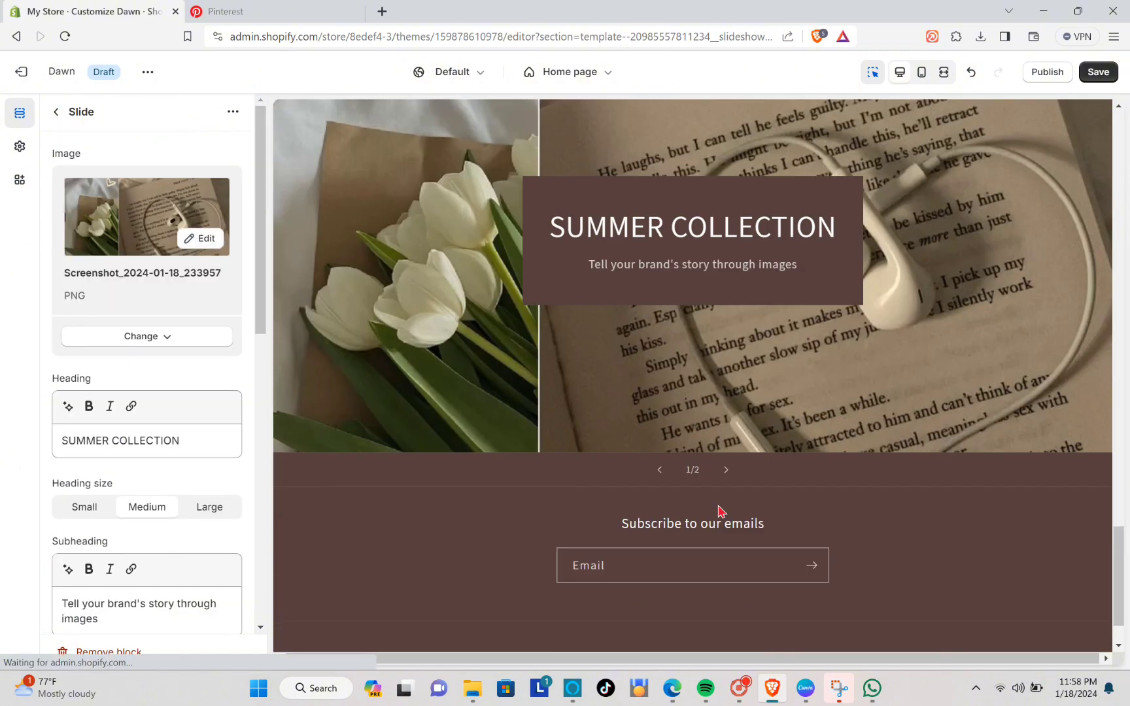
pyautogui.scroll(-1, 719, 510)
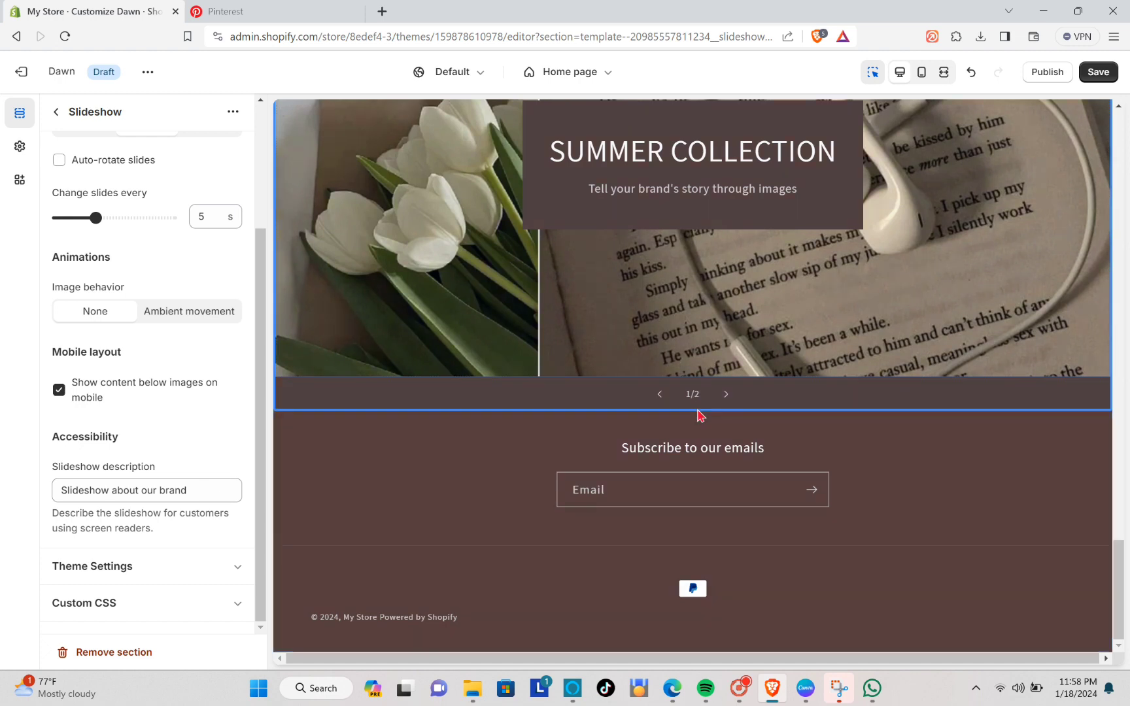
# Step: Add a Multirow section to the homepage below the slideshow
pyautogui.moveTo(697, 417)
pyautogui.click(711, 396)
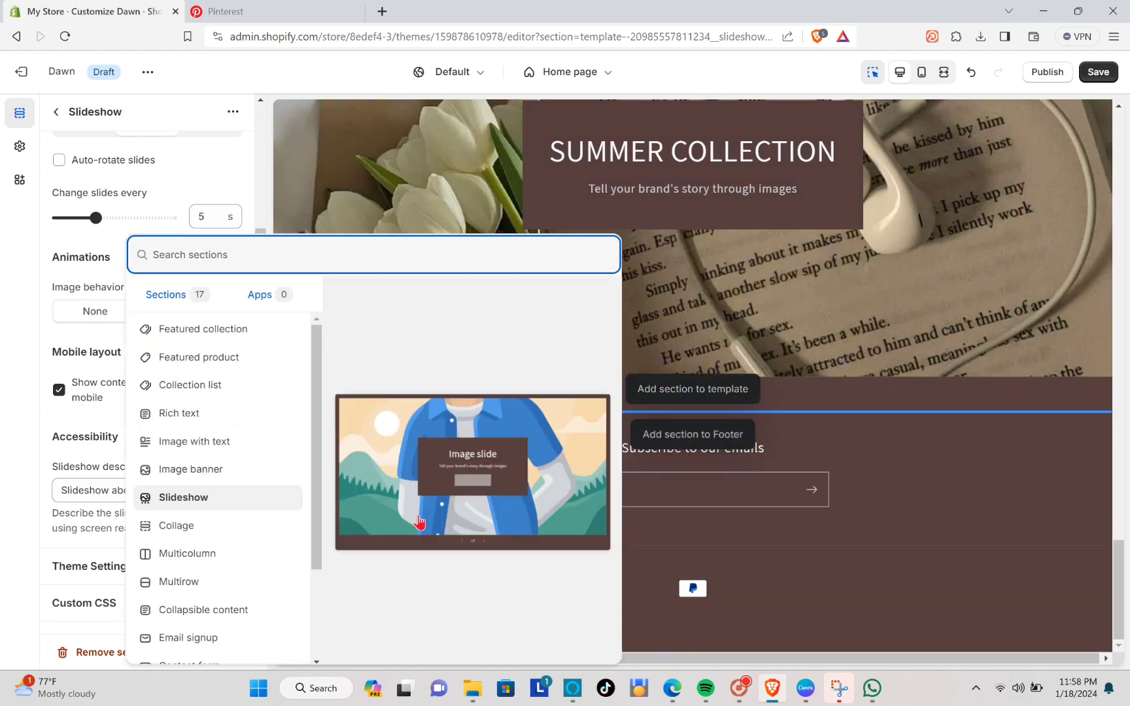
pyautogui.click(191, 584)
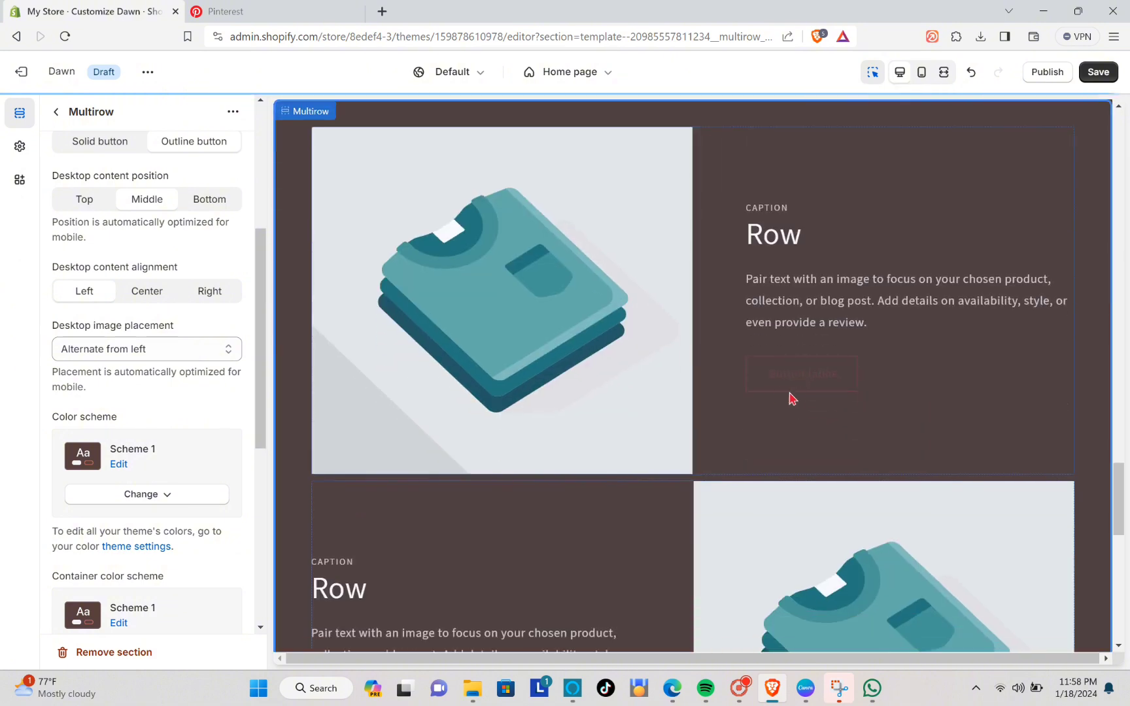
# Step: Replace the first row's placeholder picture with an image from the store library
pyautogui.click(725, 300)
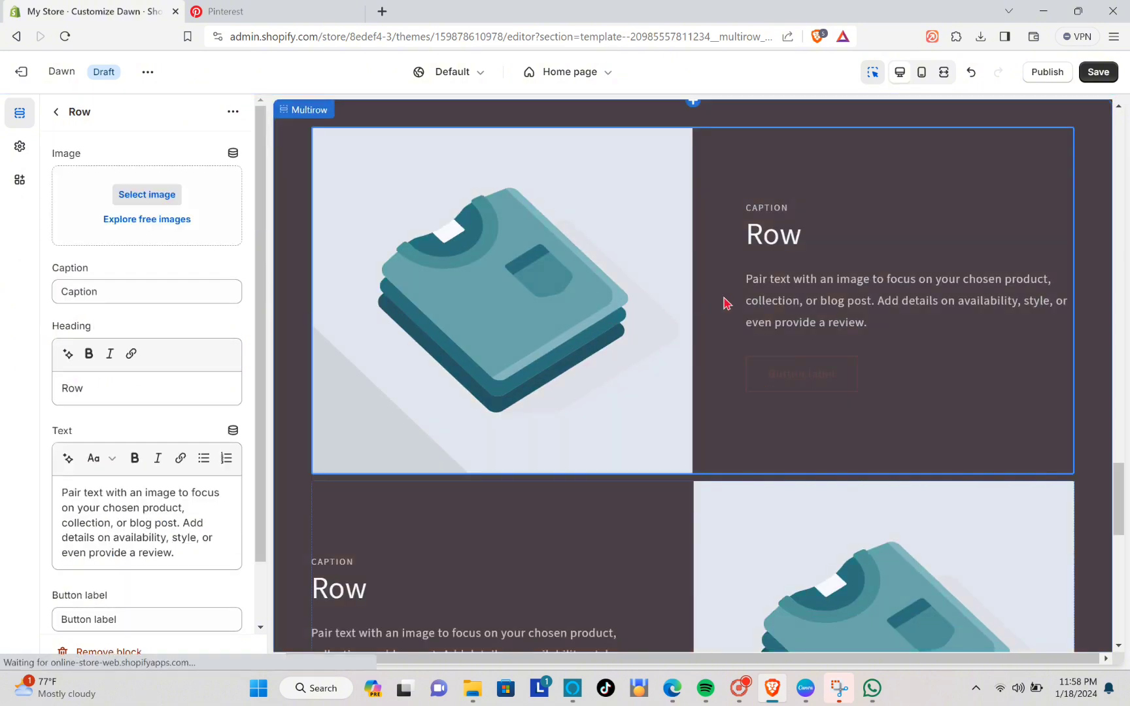
pyautogui.click(146, 200)
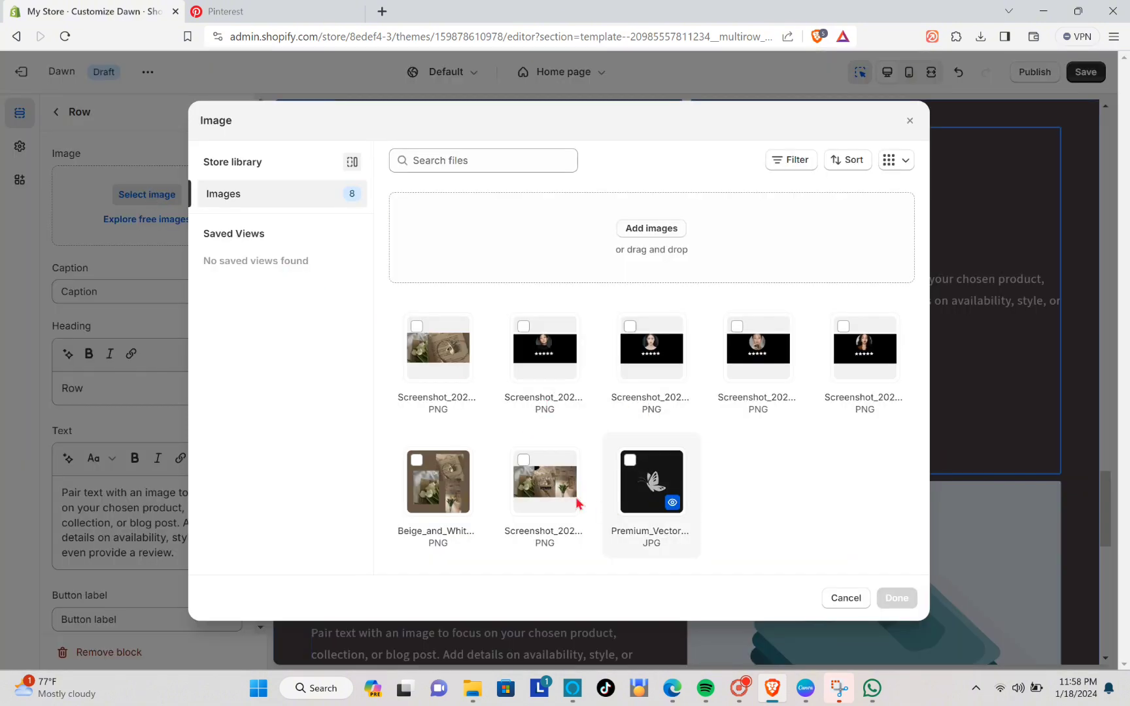
pyautogui.click(647, 480)
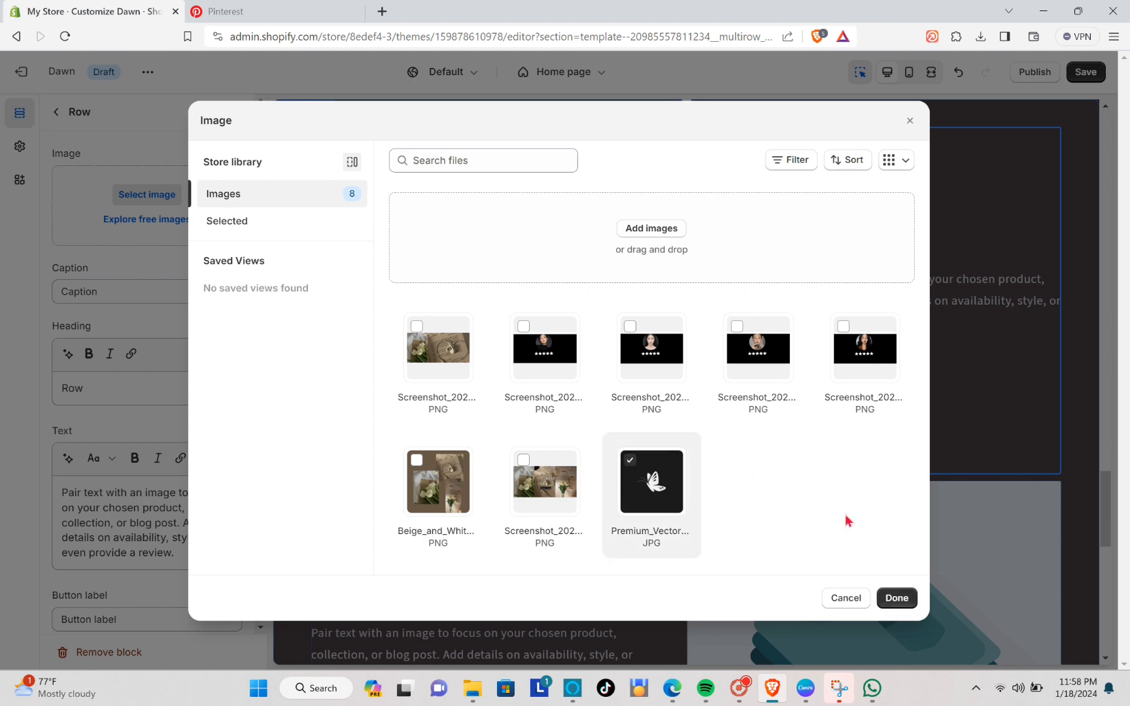
pyautogui.click(896, 597)
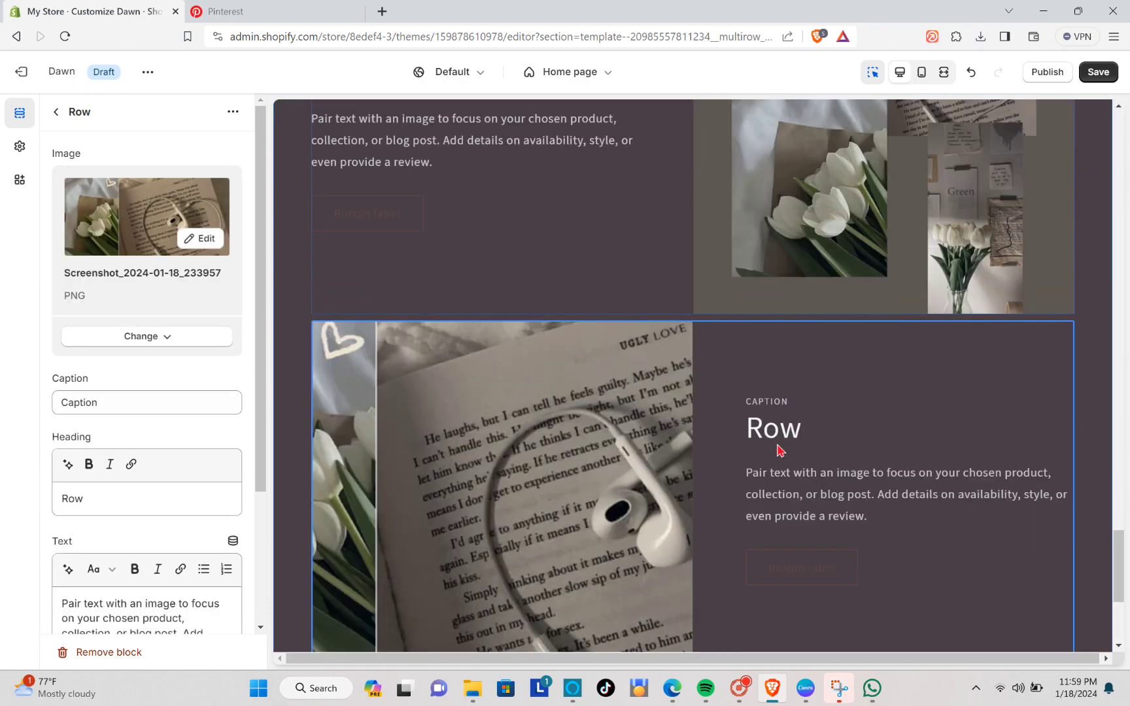
pyautogui.scroll(-4, 841, 554)
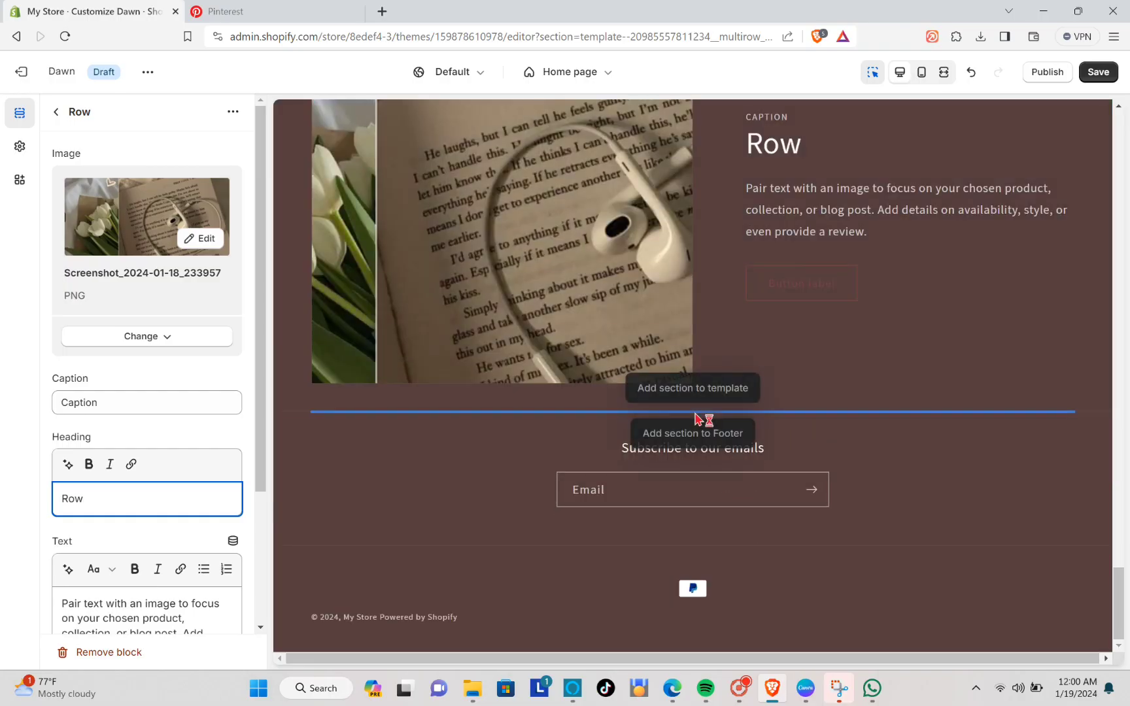
# Step: Add an Email signup section below the Multirow section
pyautogui.click(694, 395)
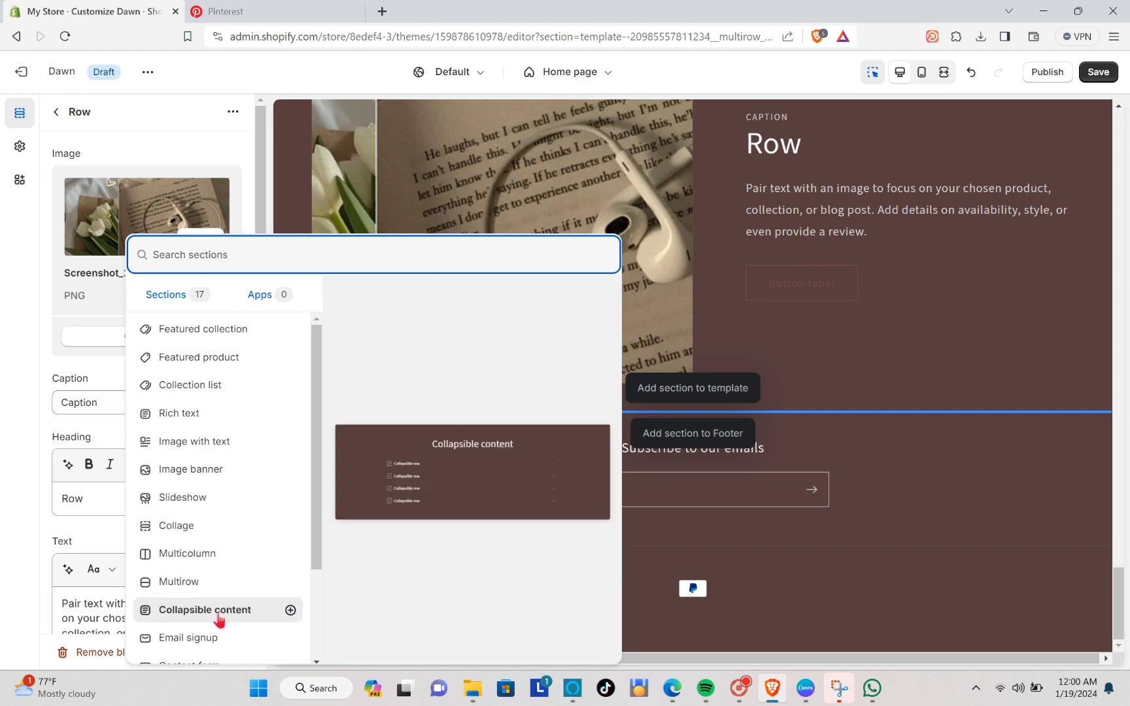
pyautogui.scroll(-3, 219, 620)
pyautogui.press('Escape')
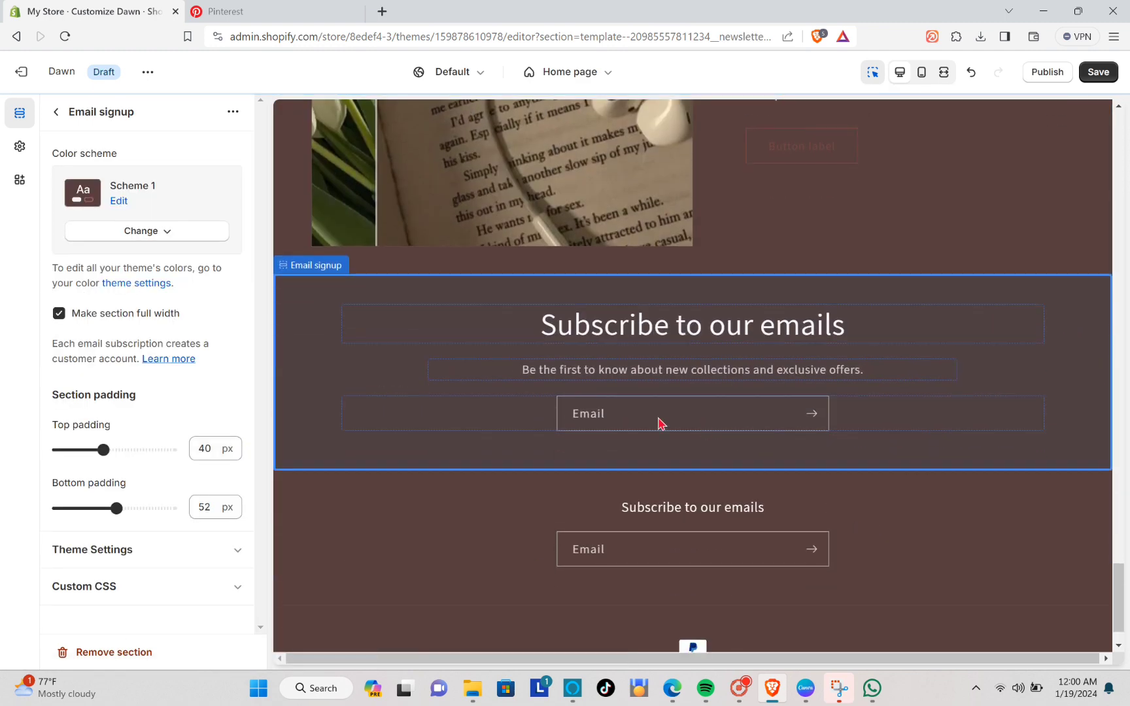
# Step: Review the 'Subscribe to our emails' heading, subheading and email form block settings
pyautogui.click(676, 340)
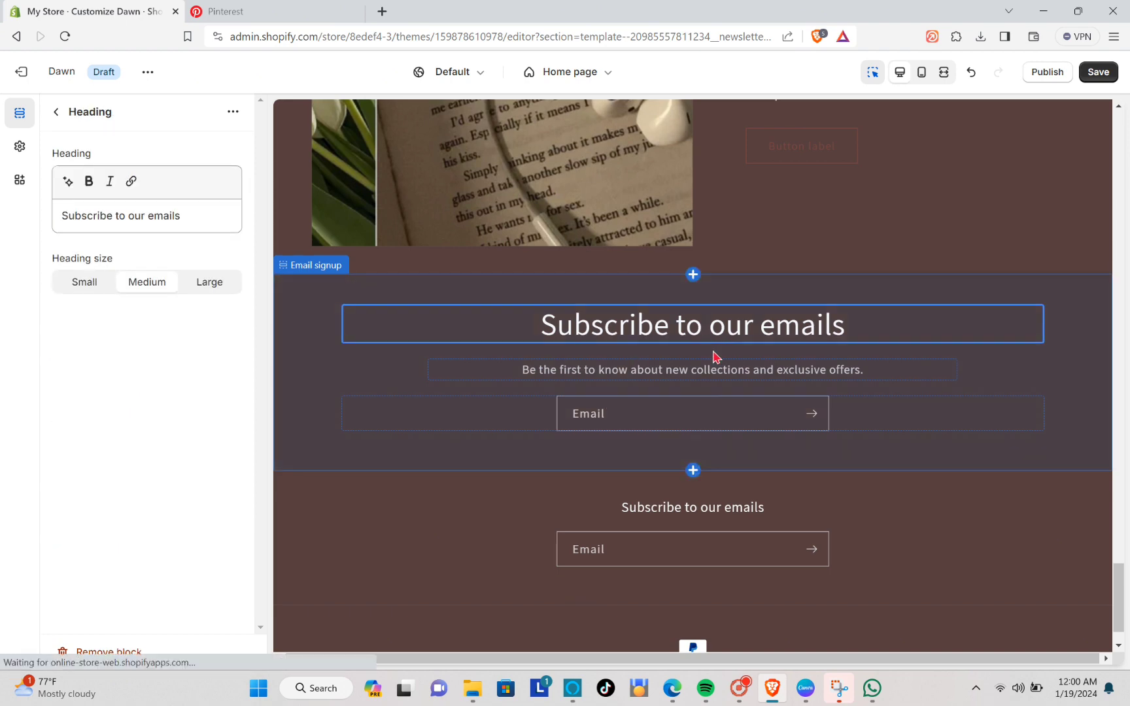
pyautogui.click(364, 382)
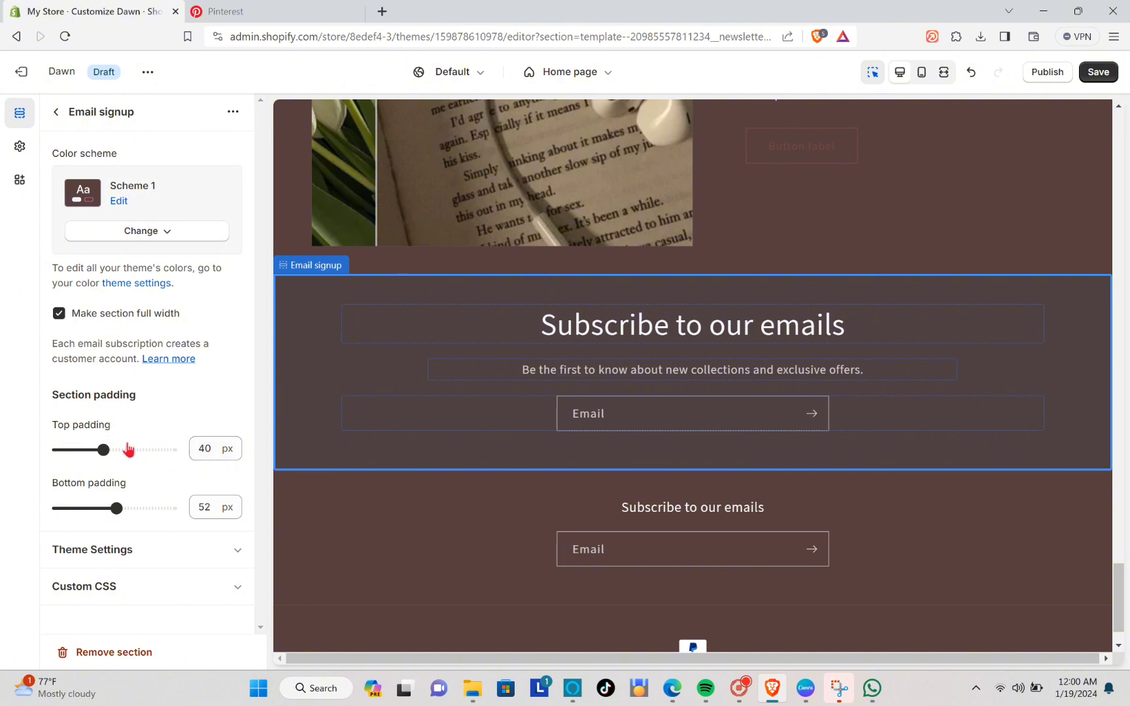
pyautogui.click(695, 332)
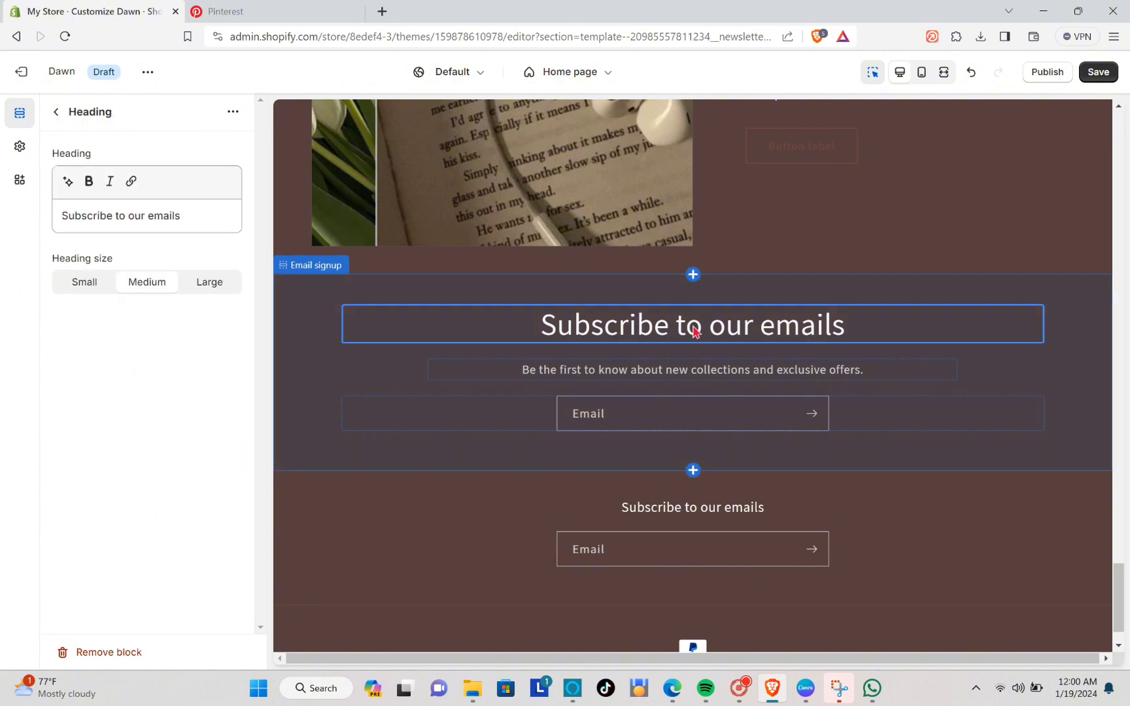
pyautogui.moveTo(179, 215); pyautogui.dragTo(53, 240)
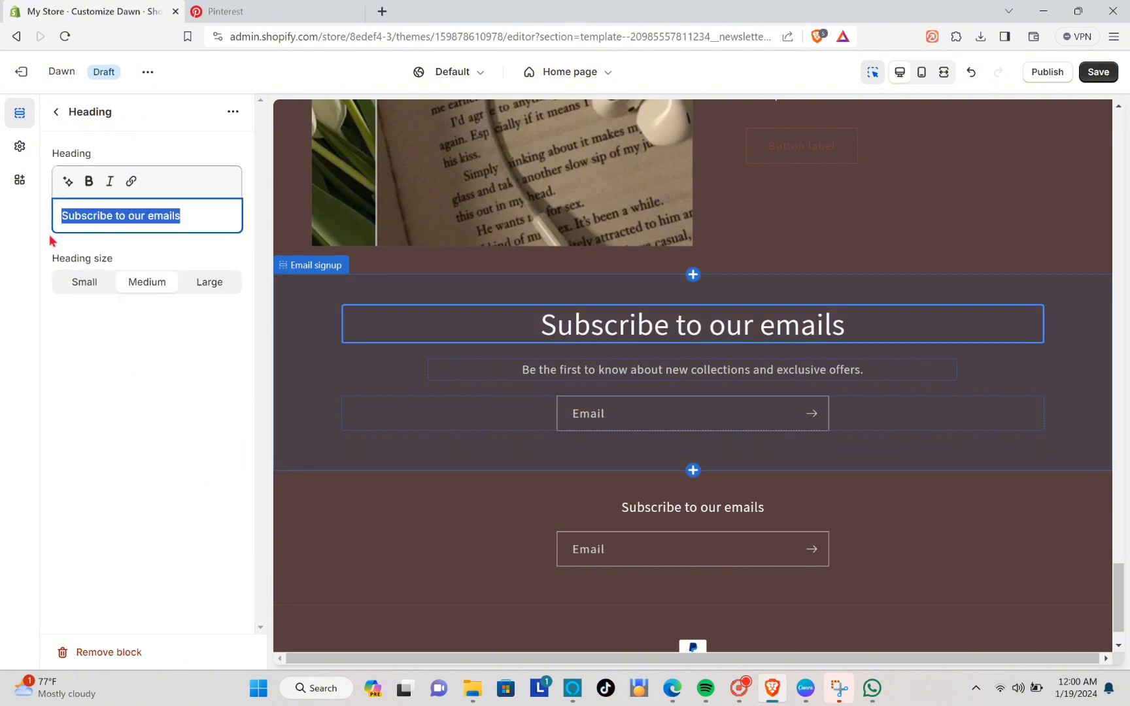
pyautogui.click(622, 377)
pyautogui.click(651, 419)
pyautogui.click(769, 425)
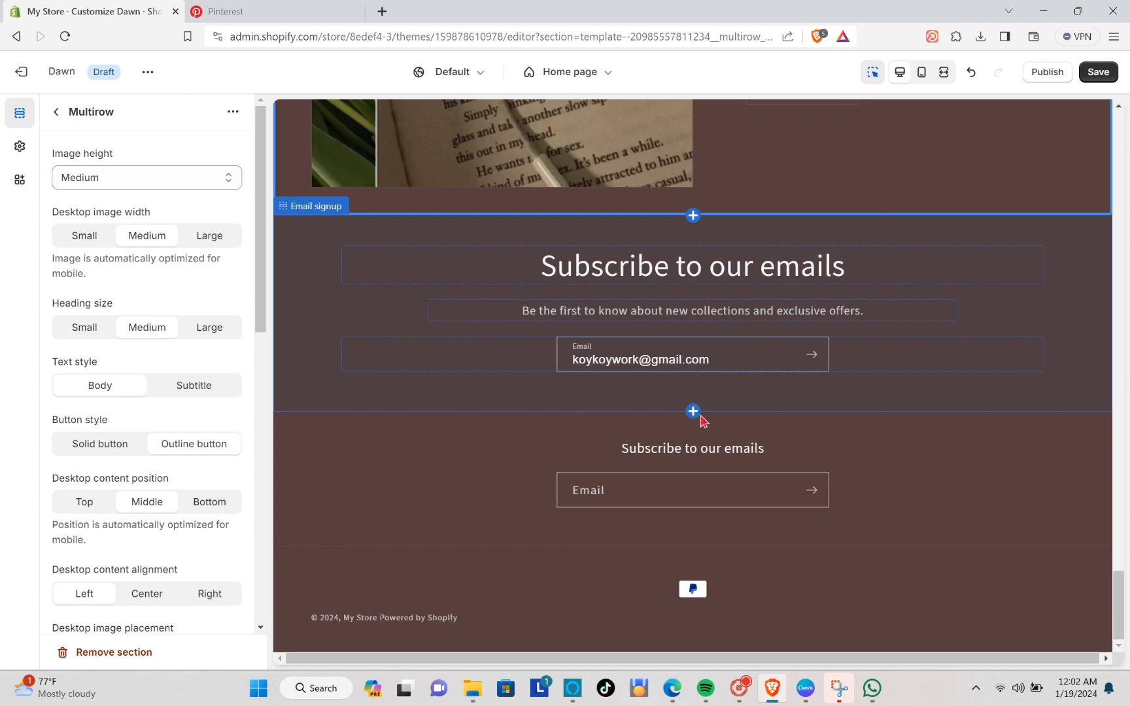
# Step: Add an Image banner below the signup with the heading UP TO 10% OFF
pyautogui.moveTo(697, 414)
pyautogui.click(695, 391)
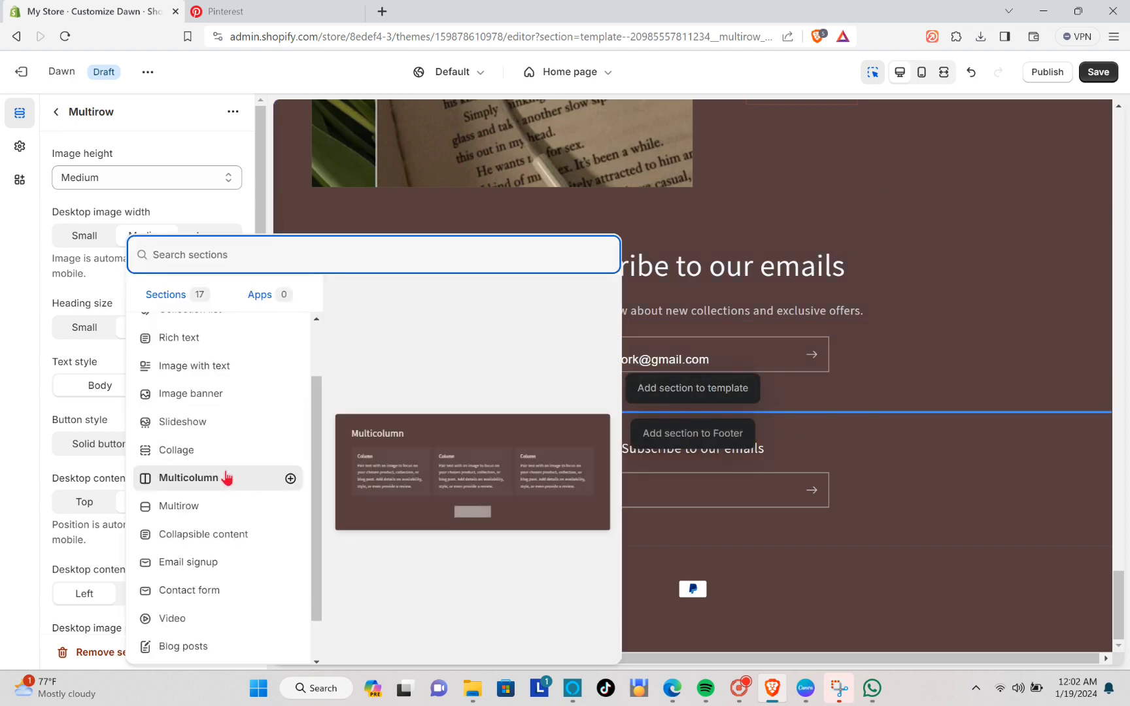
pyautogui.click(232, 395)
pyautogui.click(783, 352)
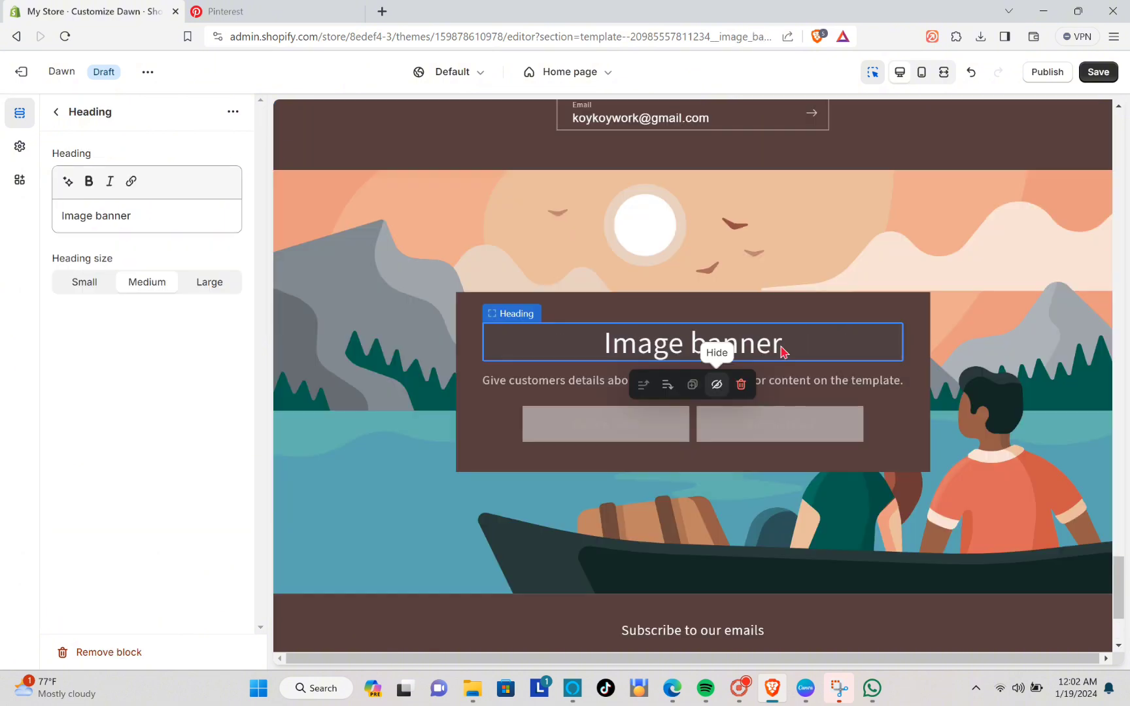
pyautogui.hotkey('ctrl', 'a')
pyautogui.write('UP TO 10% OFF')
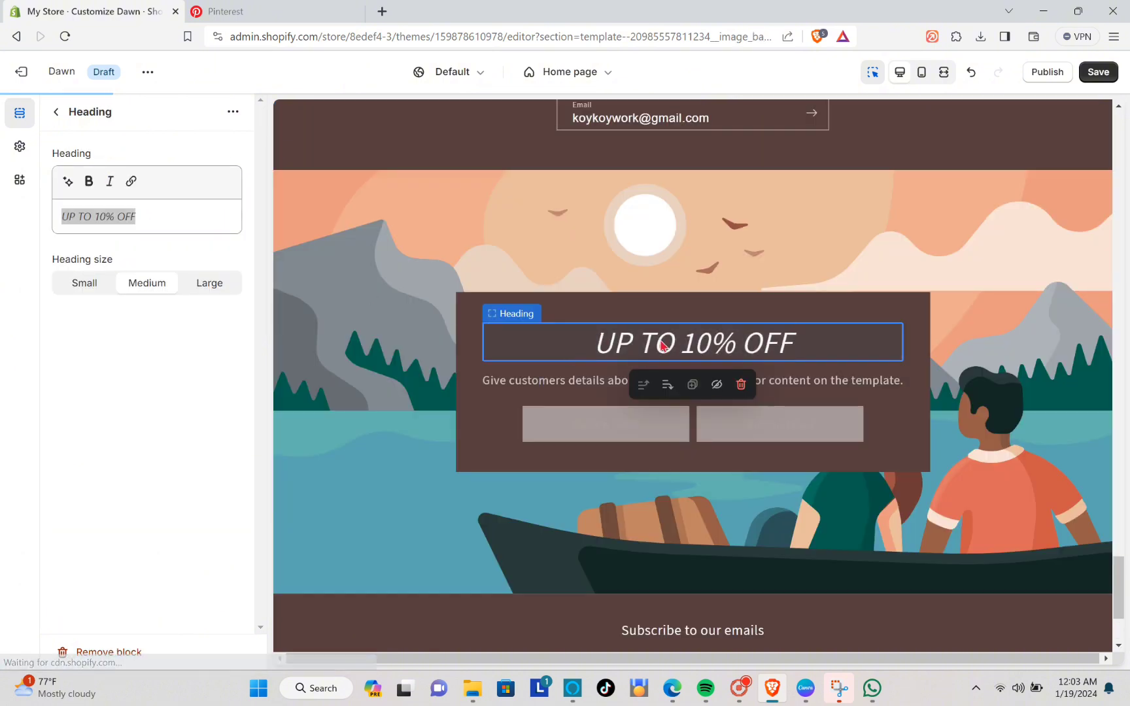
# Step: Set the banner's first image to the flower collage and second to the butterfly photo
pyautogui.click(798, 306)
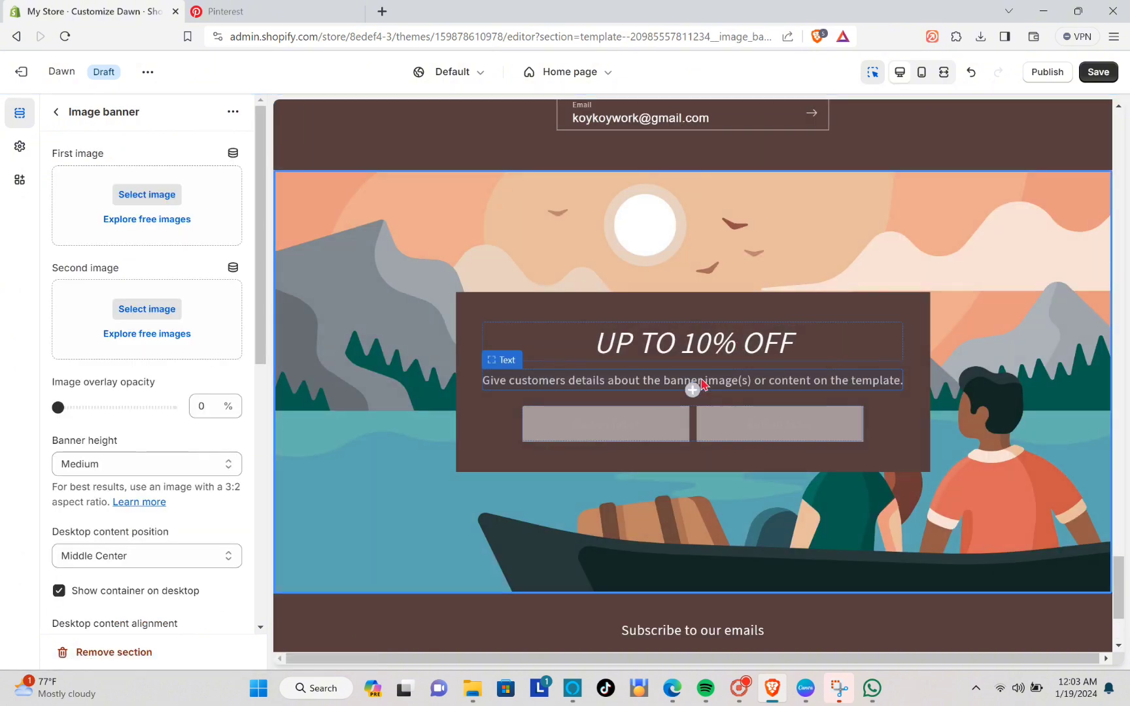
pyautogui.click(134, 197)
pyautogui.click(899, 597)
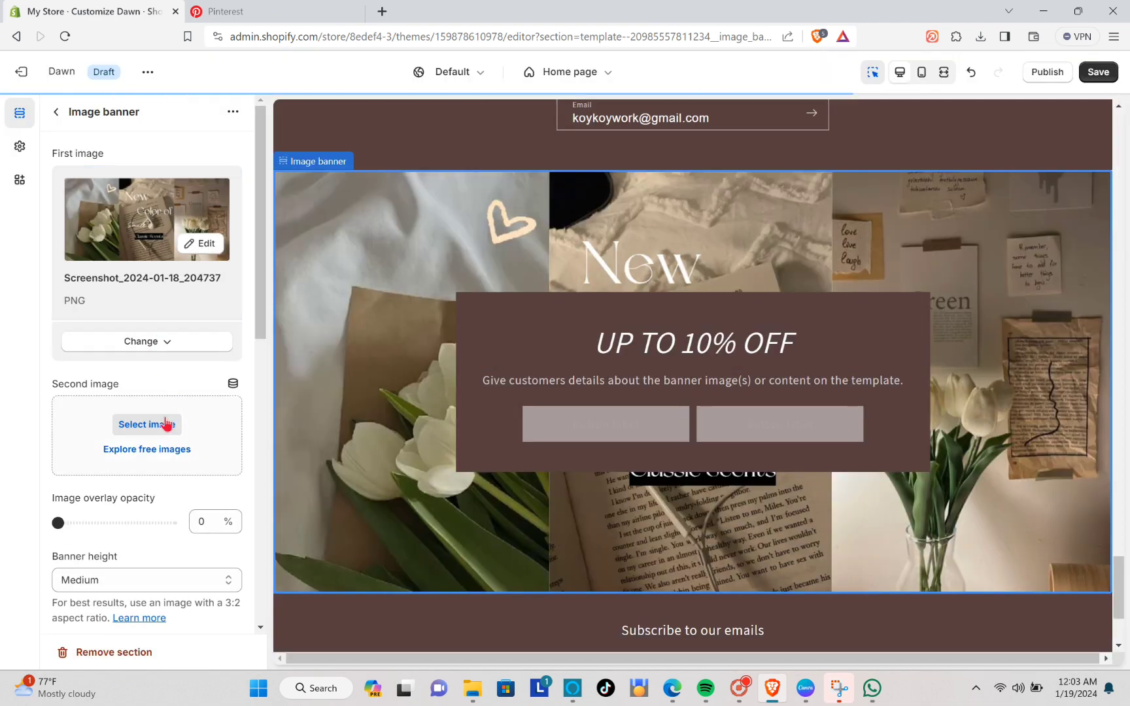
pyautogui.click(161, 425)
pyautogui.doubleClick(651, 481)
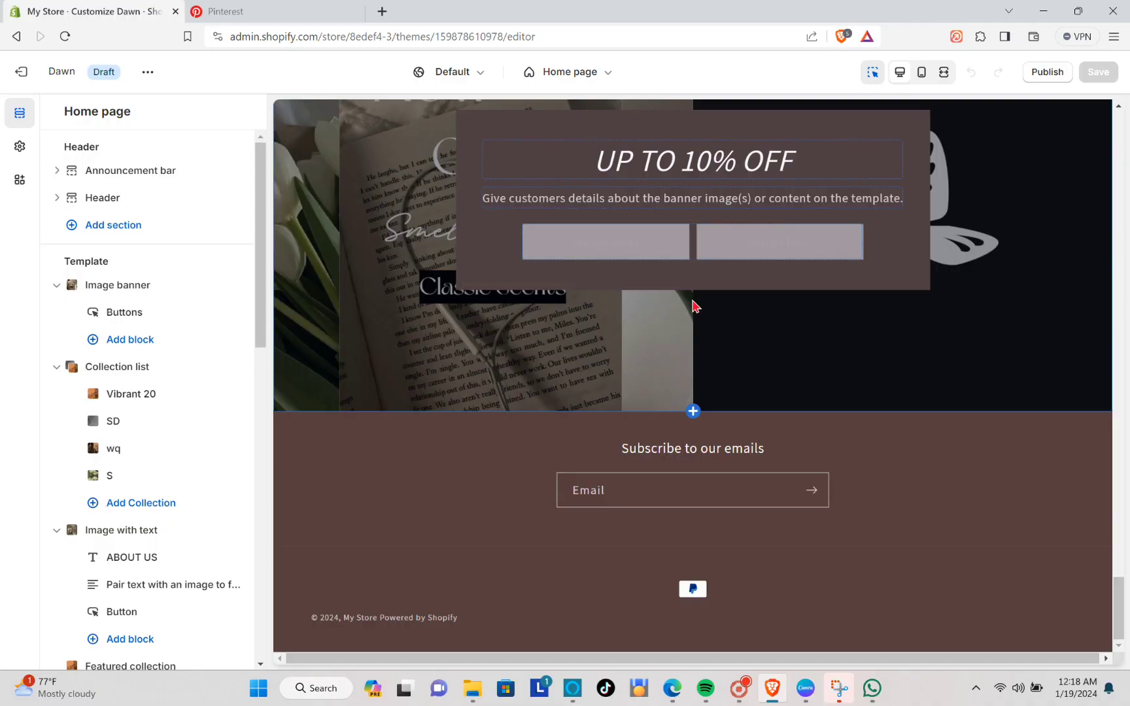
# Step: Add a second image banner below the 10% off banner with its heading and text blocks deleted
pyautogui.click(699, 395)
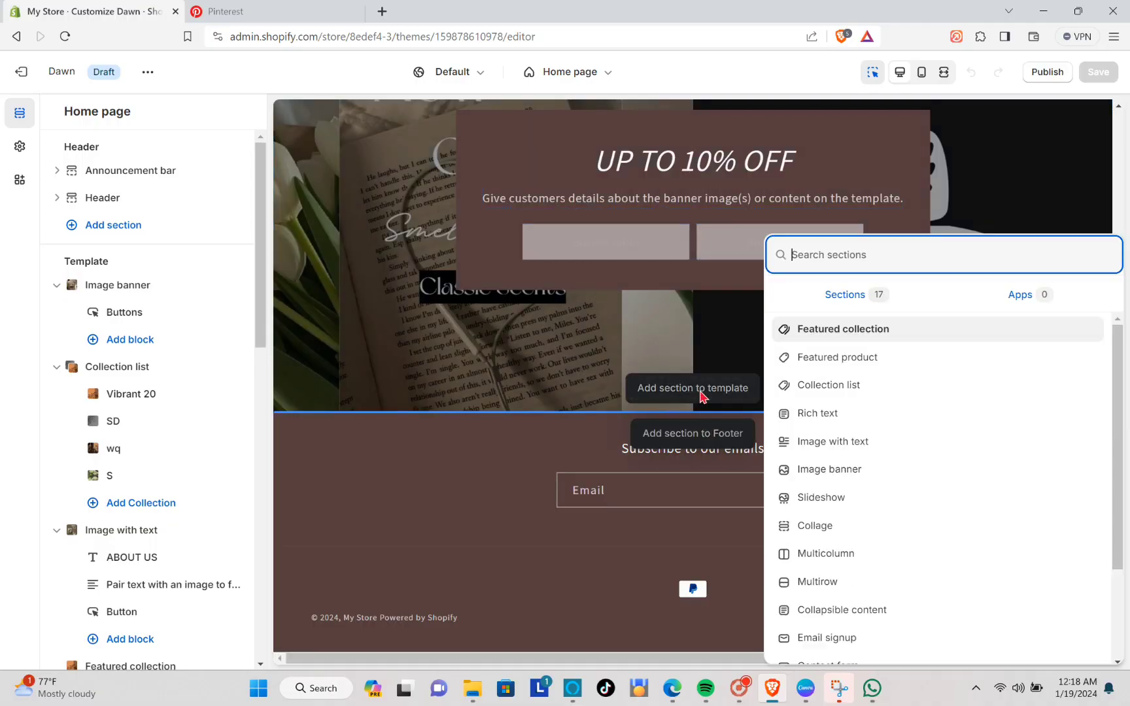
pyautogui.click(847, 470)
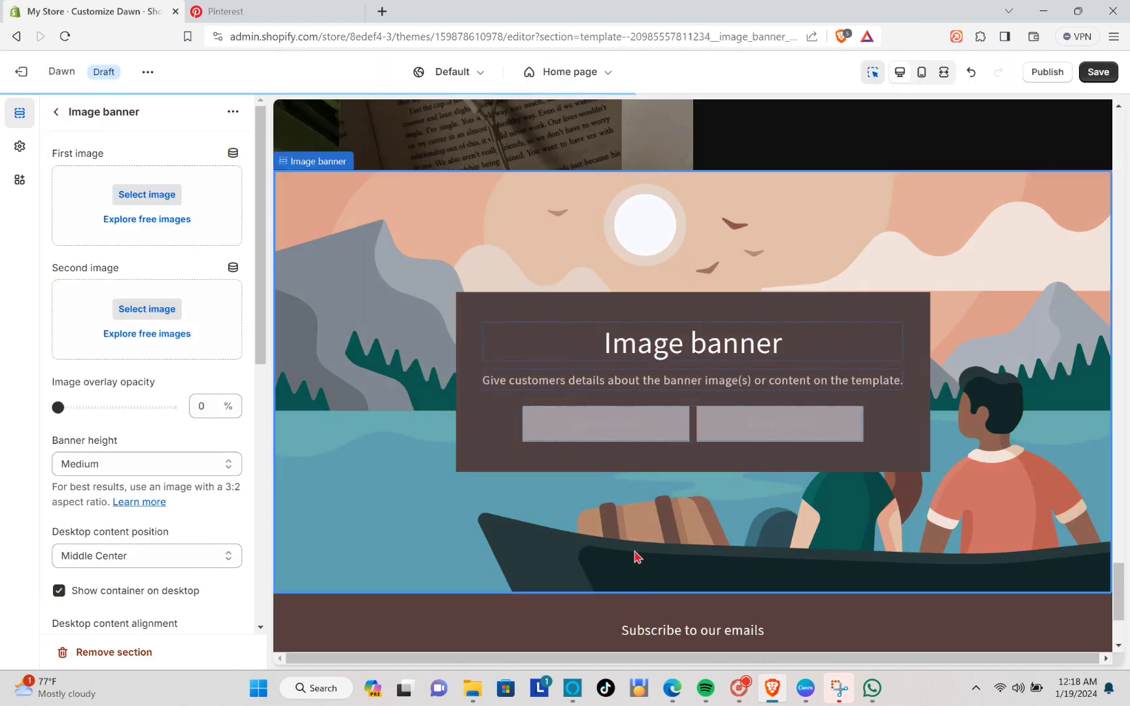
pyautogui.click(693, 343)
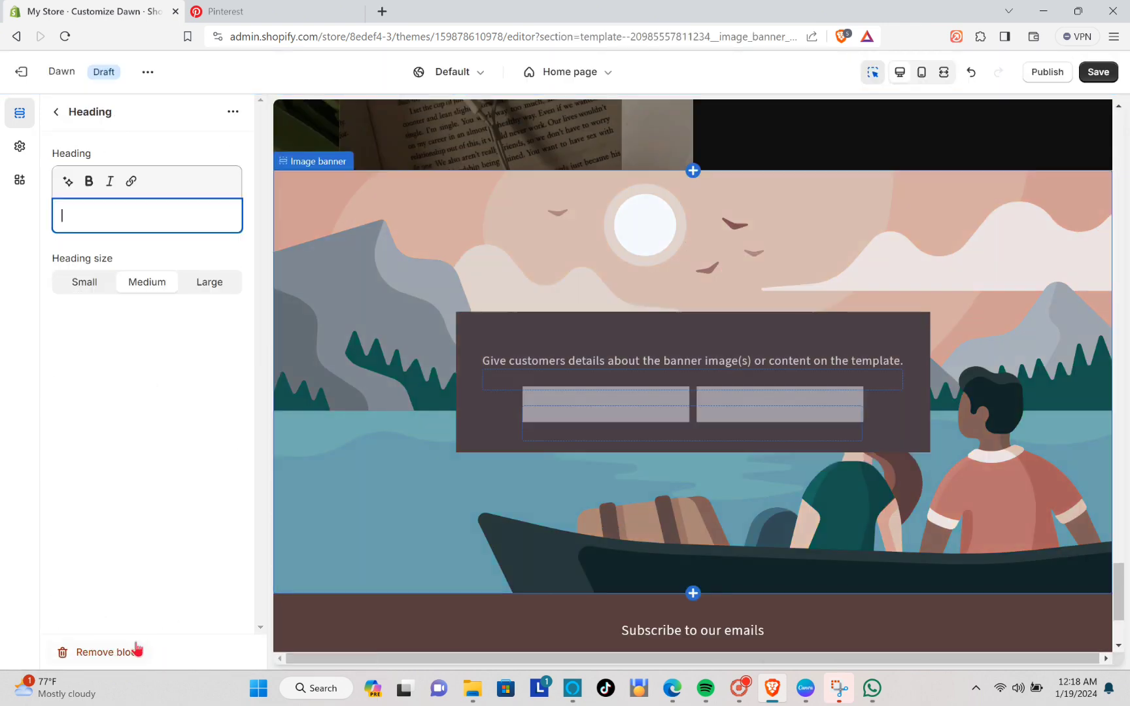
pyautogui.click(130, 651)
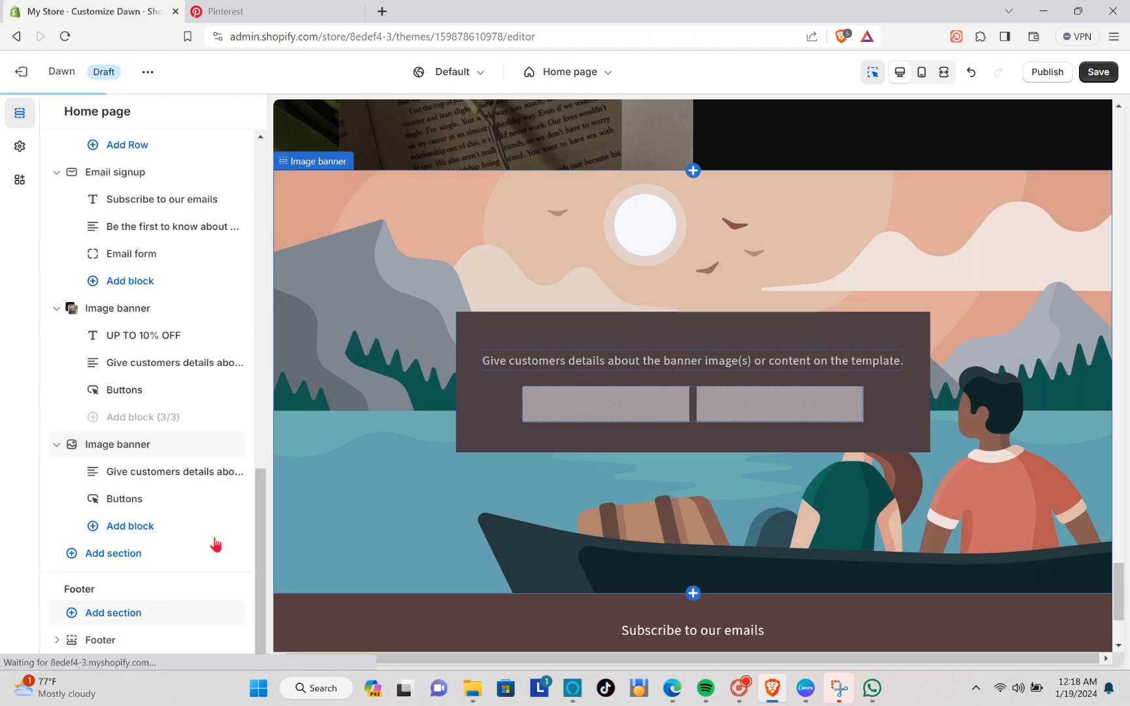
pyautogui.click(638, 360)
pyautogui.click(131, 651)
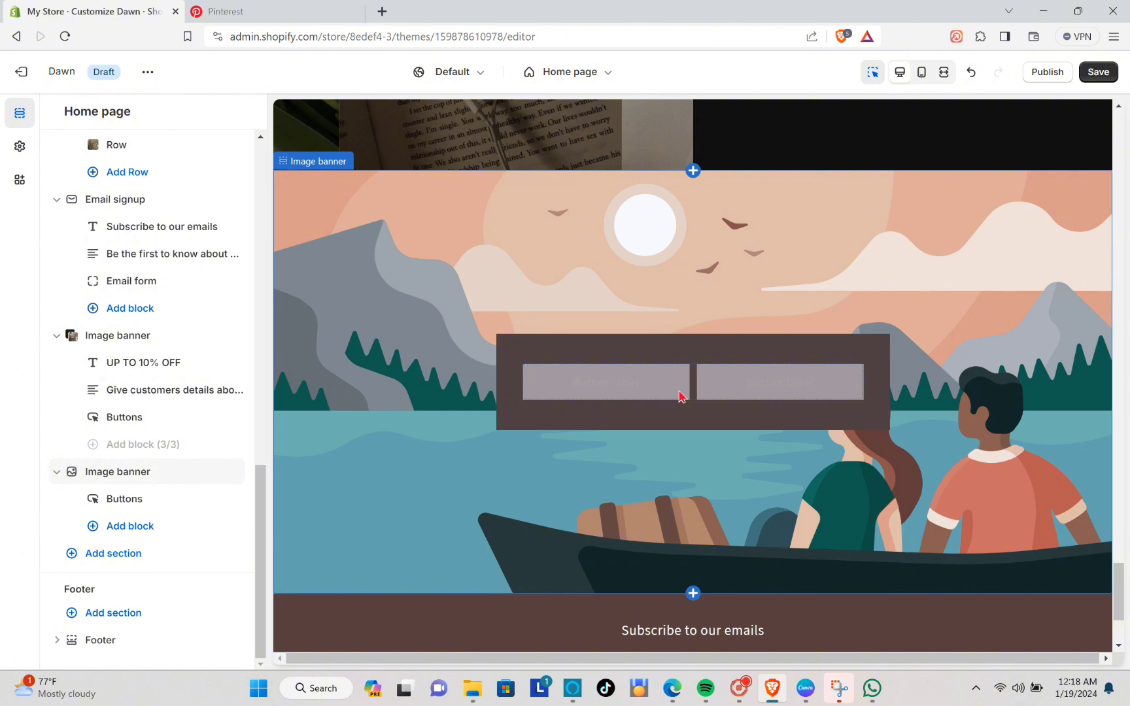
pyautogui.click(705, 282)
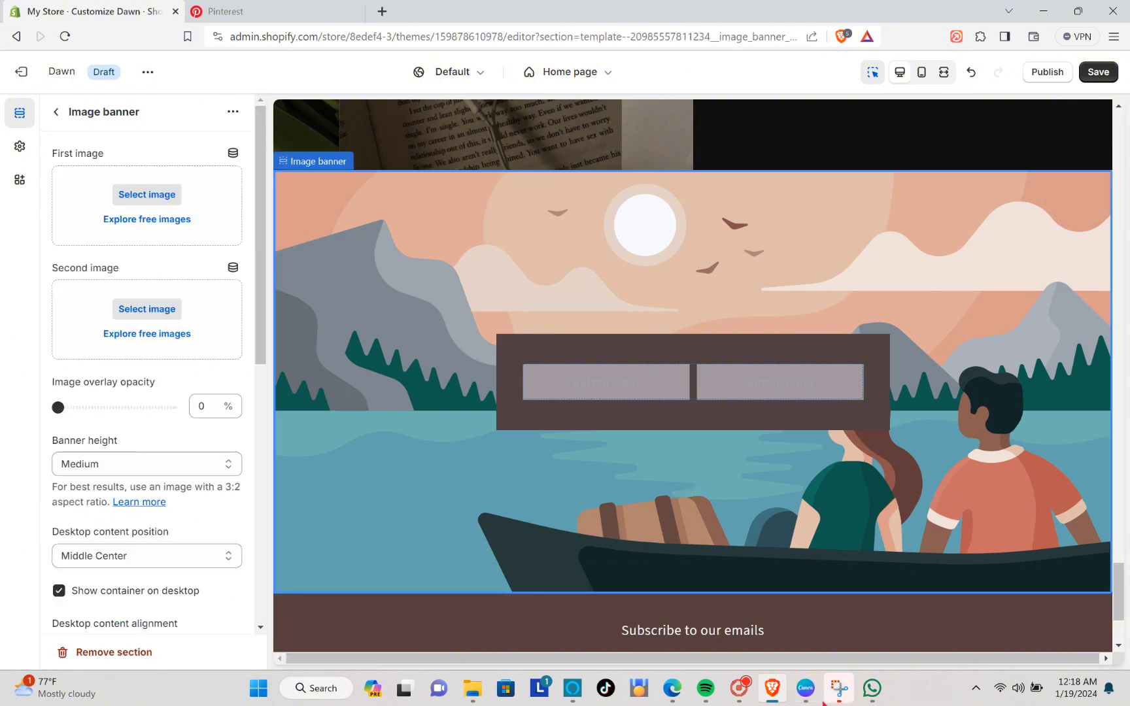
pyautogui.click(805, 687)
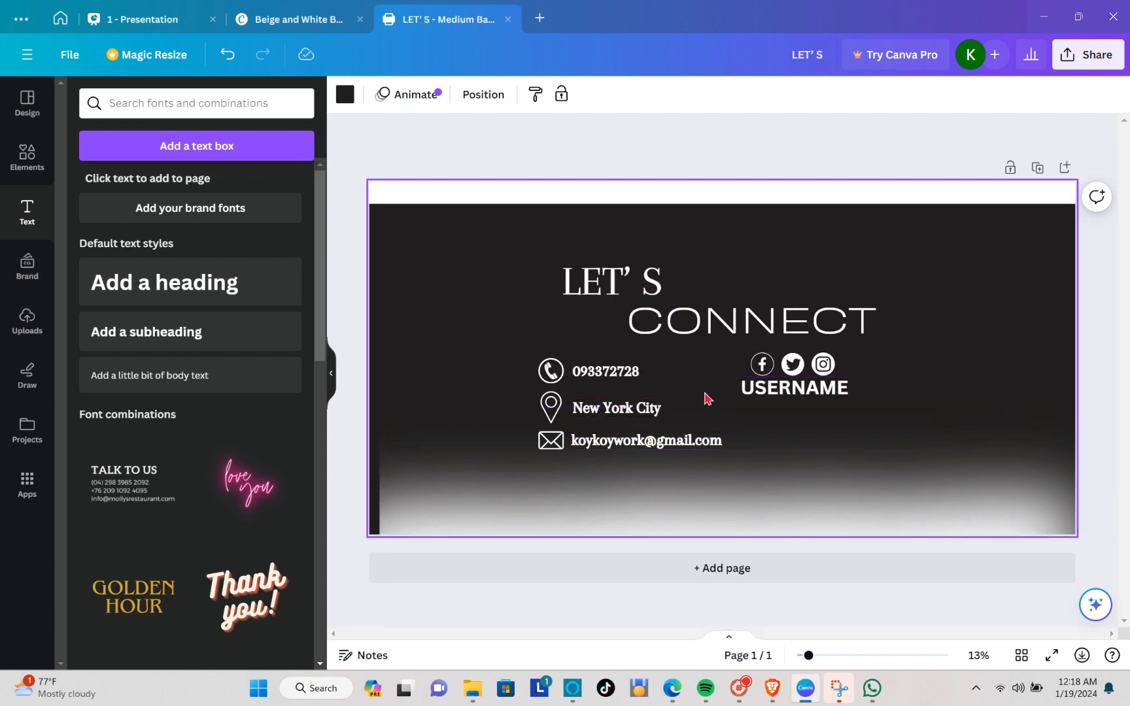
# Step: Inspect the LET'S CONNECT design's text boxes, social icons and page background
pyautogui.click(590, 283)
pyautogui.click(717, 334)
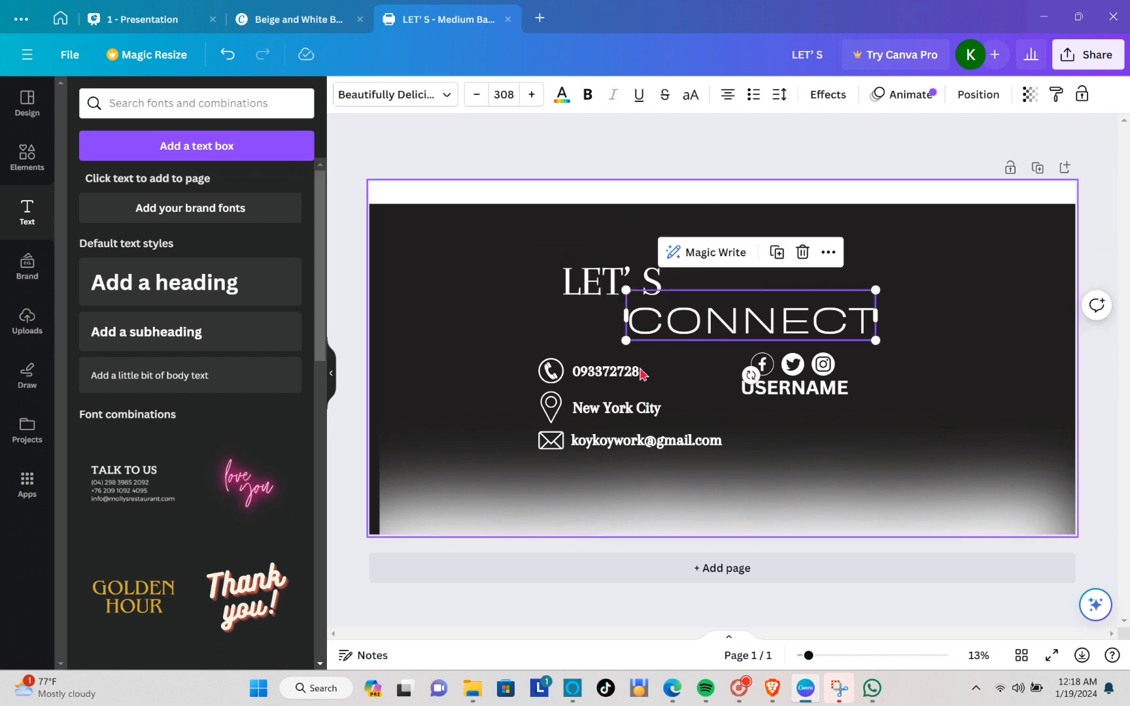
pyautogui.click(621, 379)
pyautogui.click(659, 412)
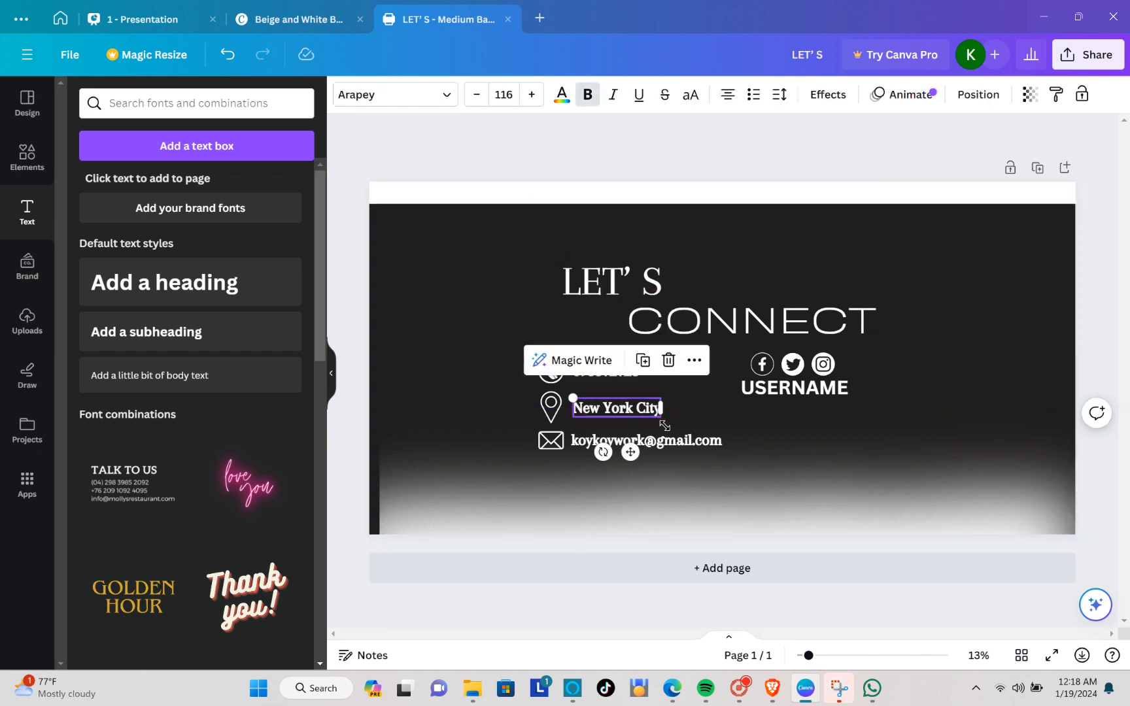
pyautogui.click(647, 441)
pyautogui.click(792, 385)
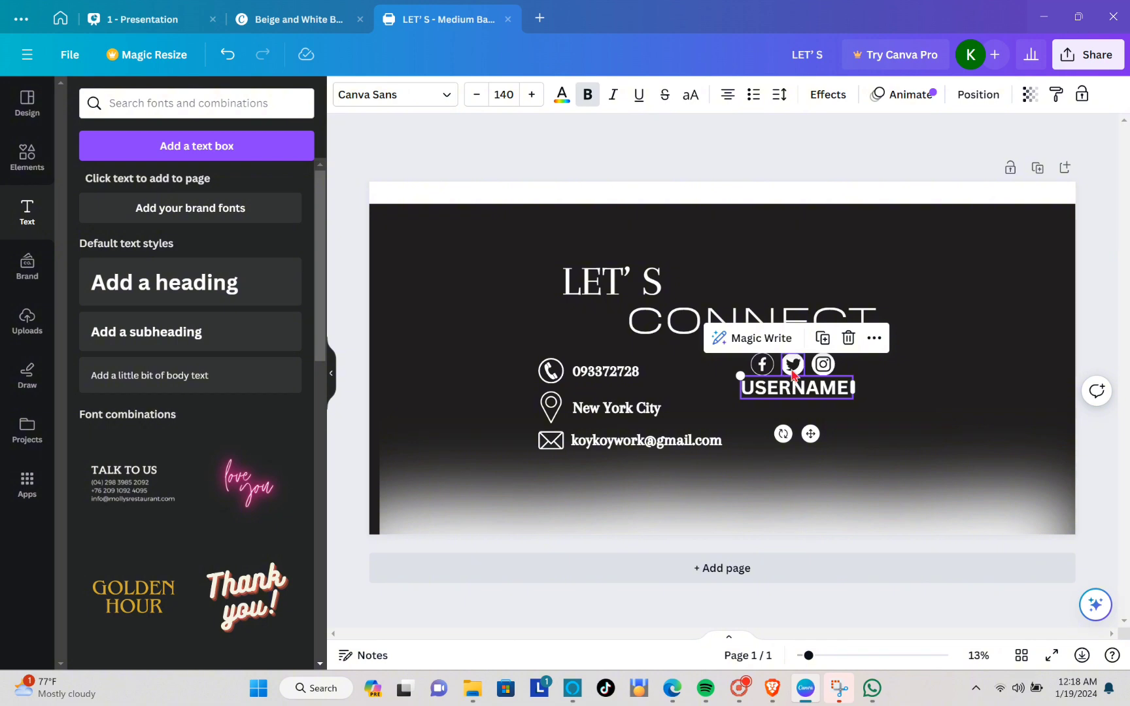
pyautogui.click(793, 371)
pyautogui.click(821, 370)
pyautogui.click(972, 367)
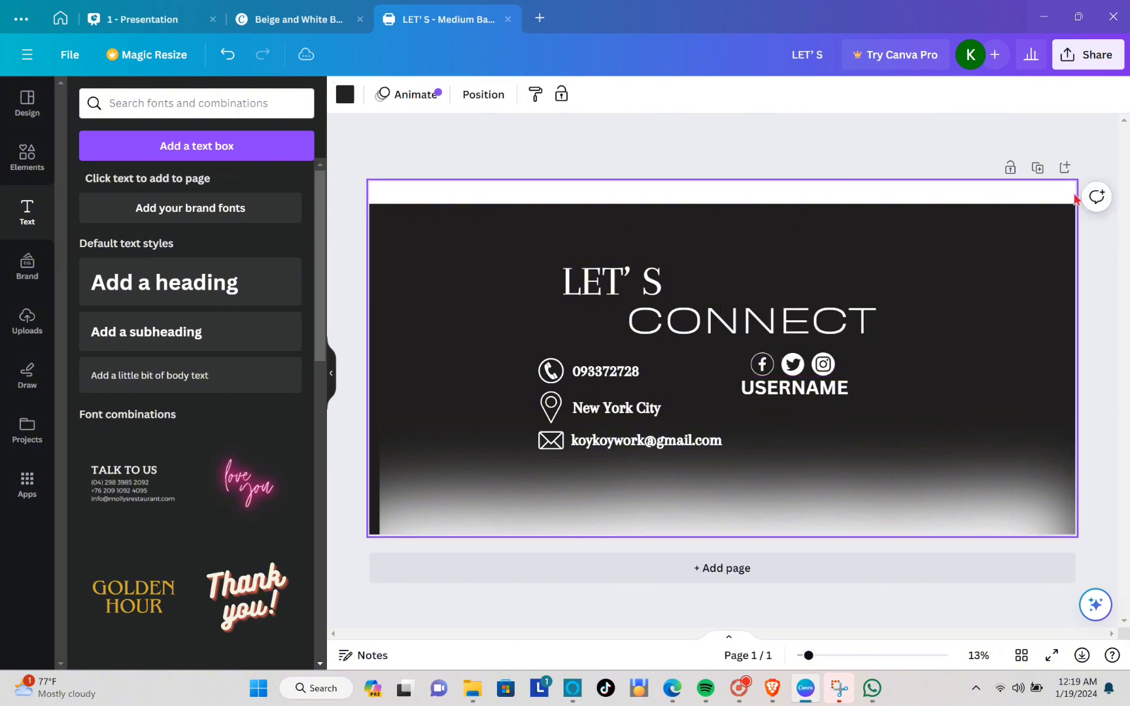
# Step: Check the design's Share download settings, then go back to Shopify
pyautogui.click(1076, 58)
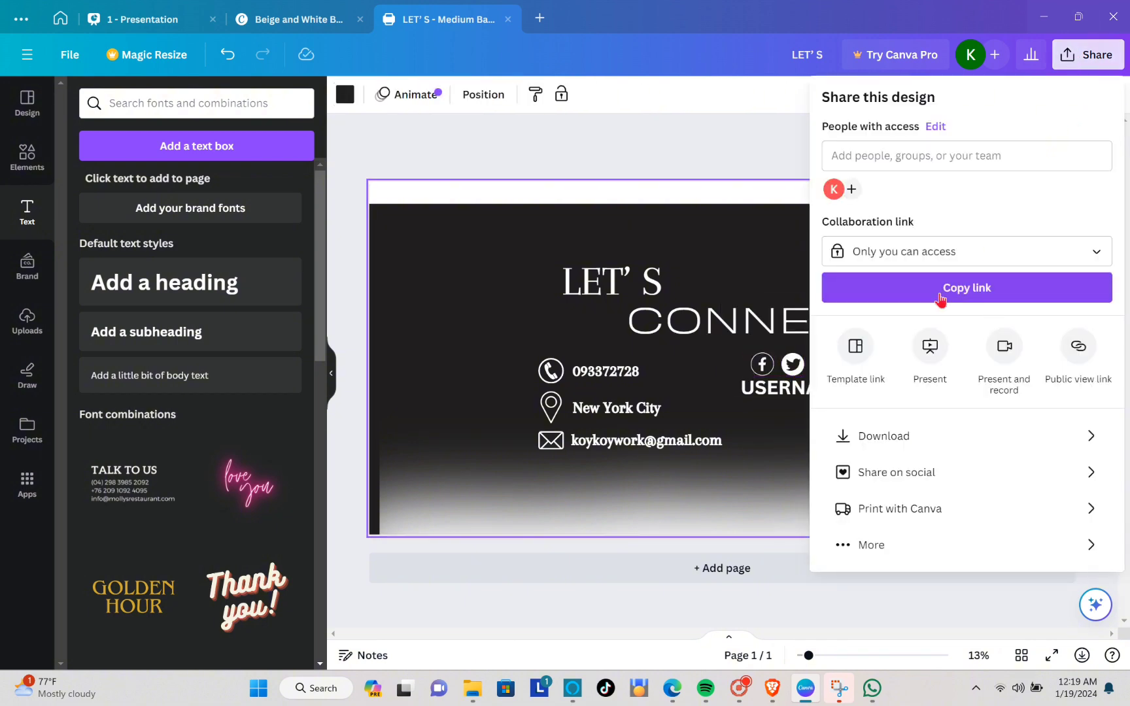
pyautogui.click(909, 437)
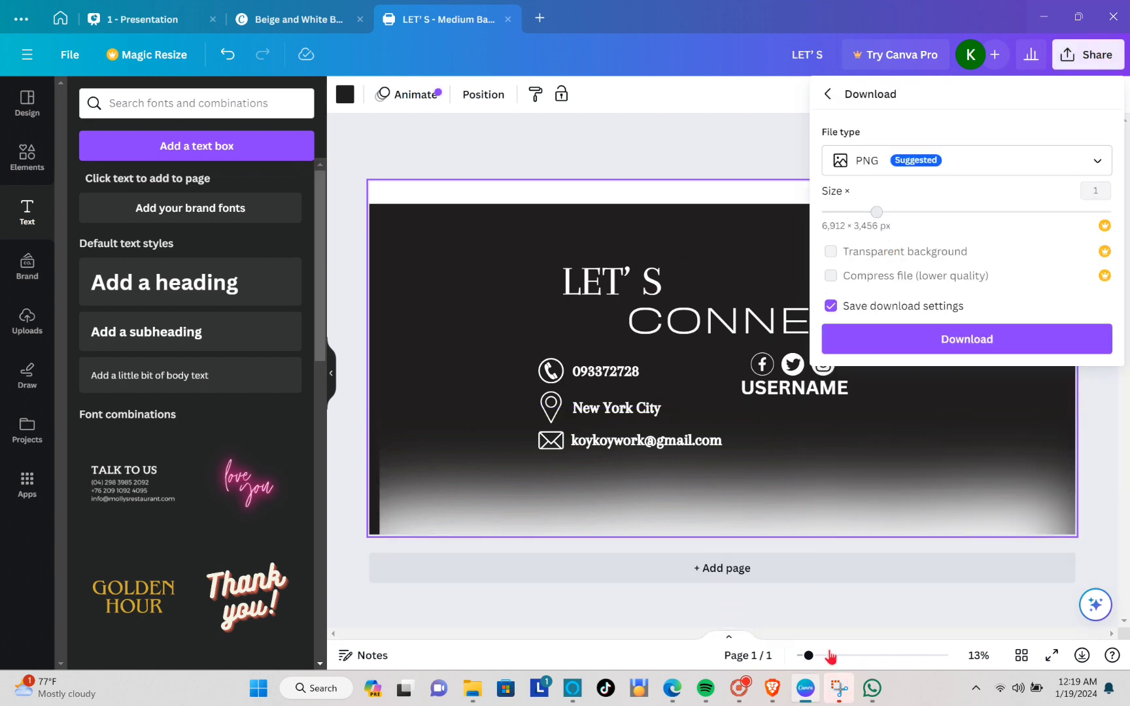
pyautogui.moveTo(835, 689)
pyautogui.click(849, 611)
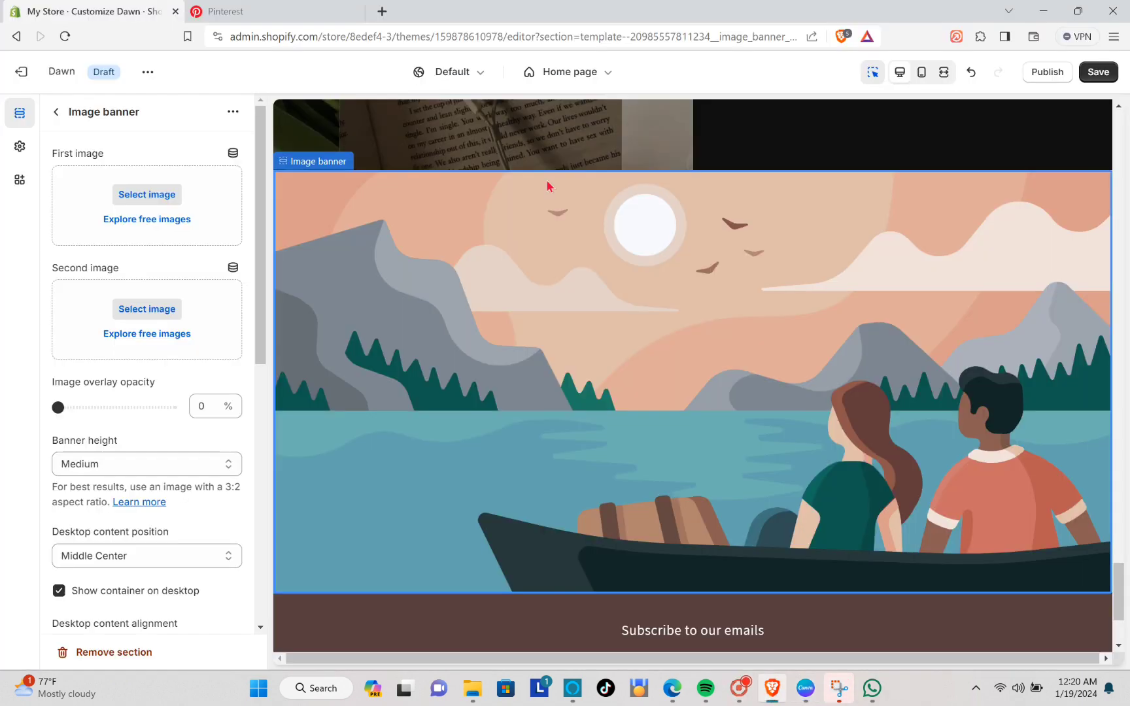
pyautogui.click(134, 202)
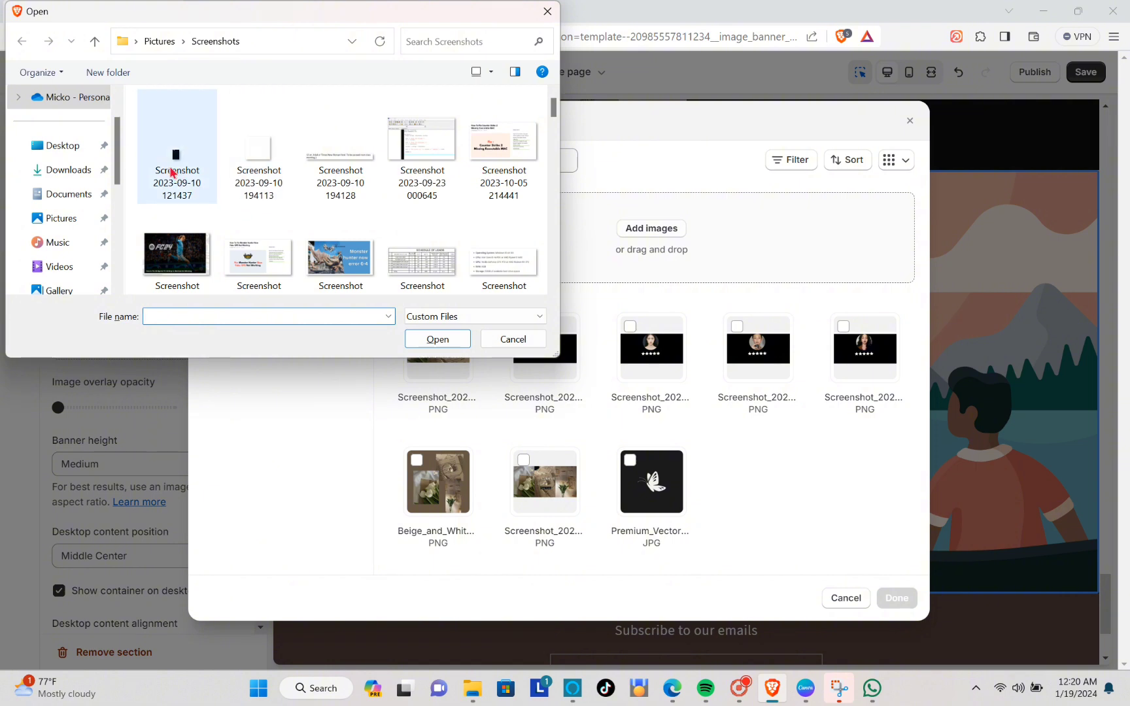
pyautogui.click(56, 104)
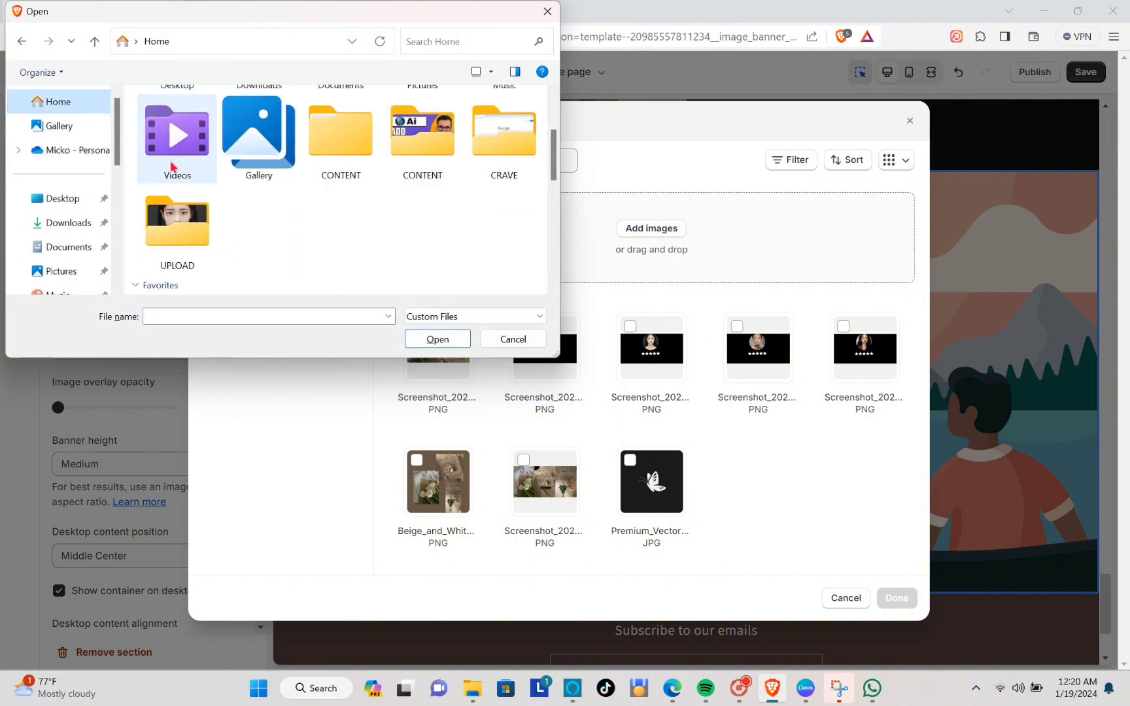
pyautogui.scroll(-3, 173, 183)
pyautogui.click(177, 233)
pyautogui.click(437, 339)
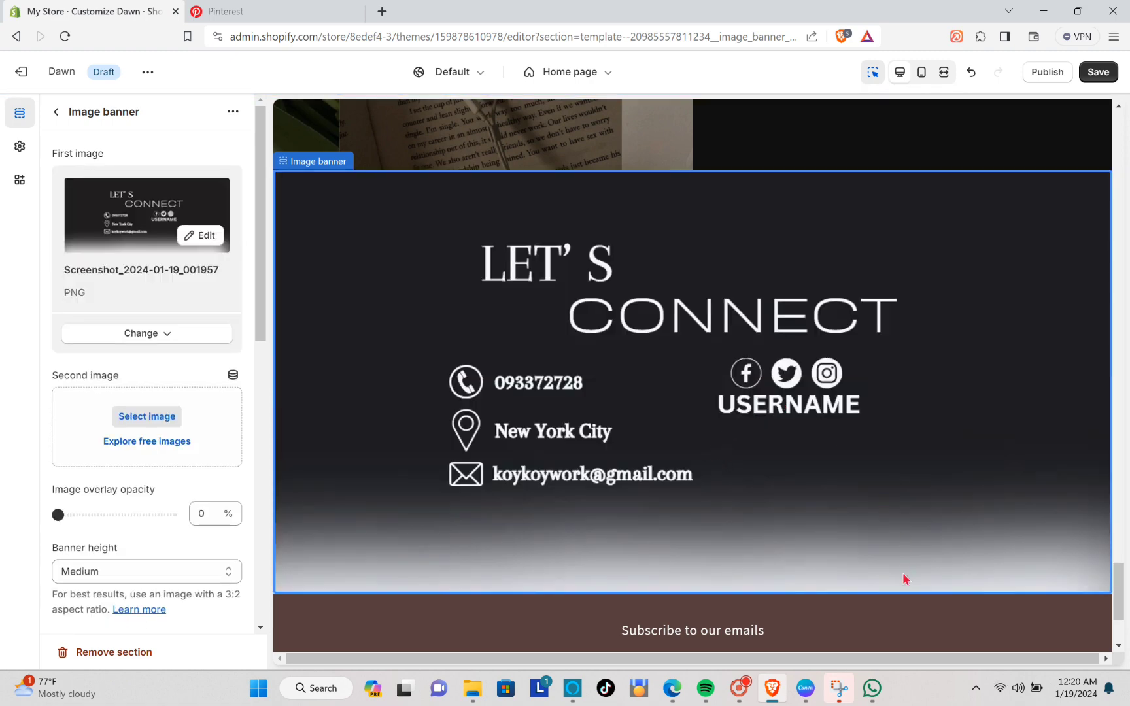
pyautogui.click(897, 607)
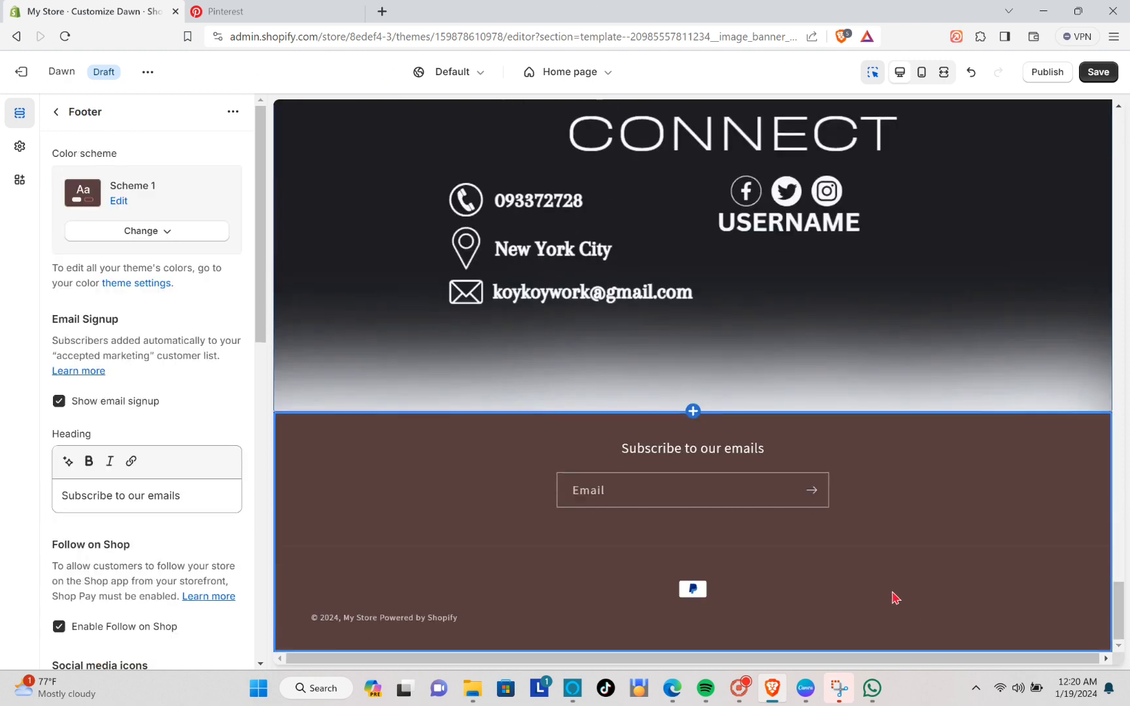
# Step: Fill the footer's email signup field with the saved autofill address
pyautogui.click(705, 489)
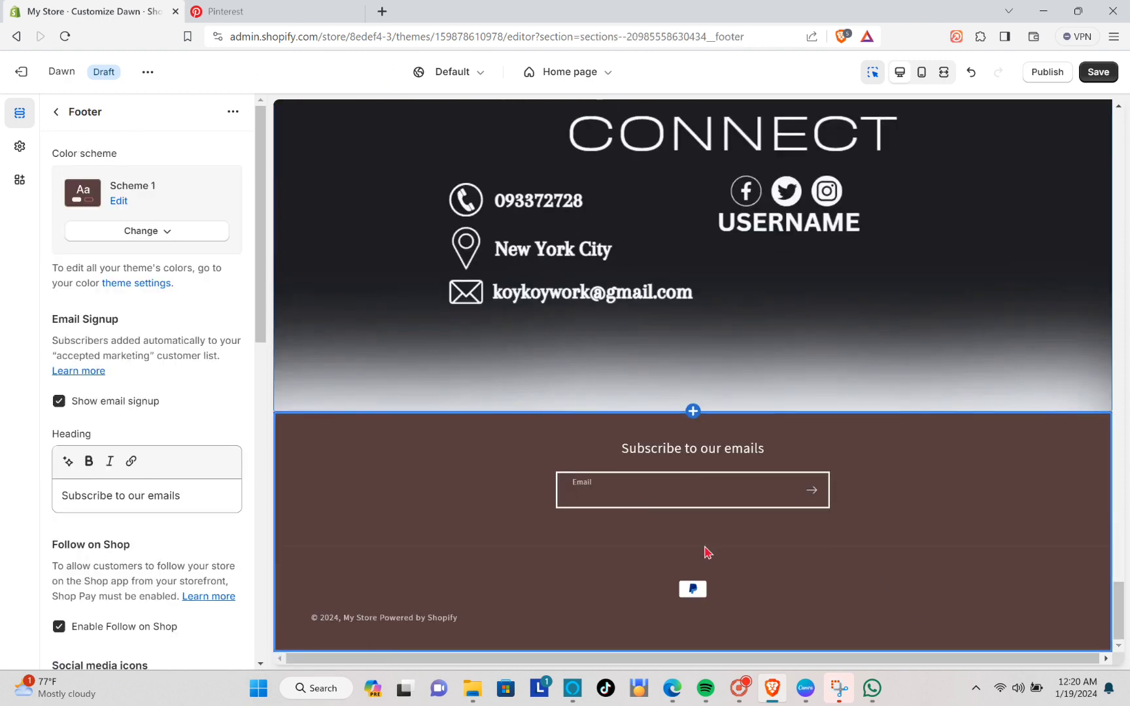
pyautogui.click(711, 491)
pyautogui.click(698, 501)
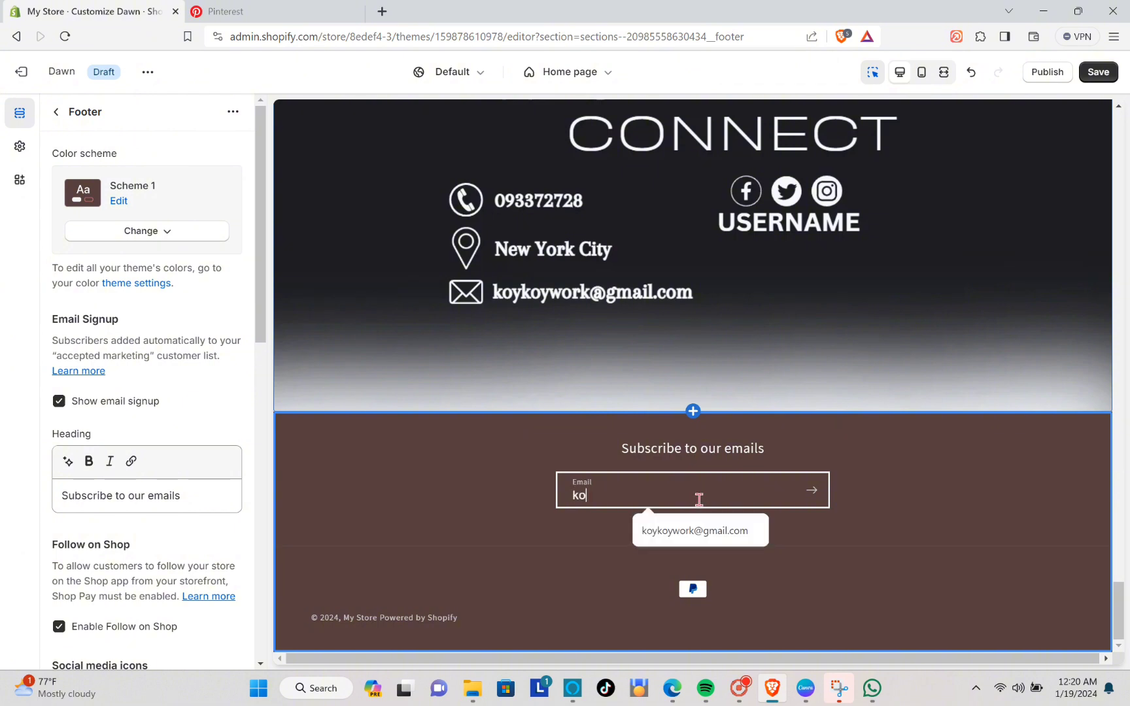
pyautogui.click(694, 528)
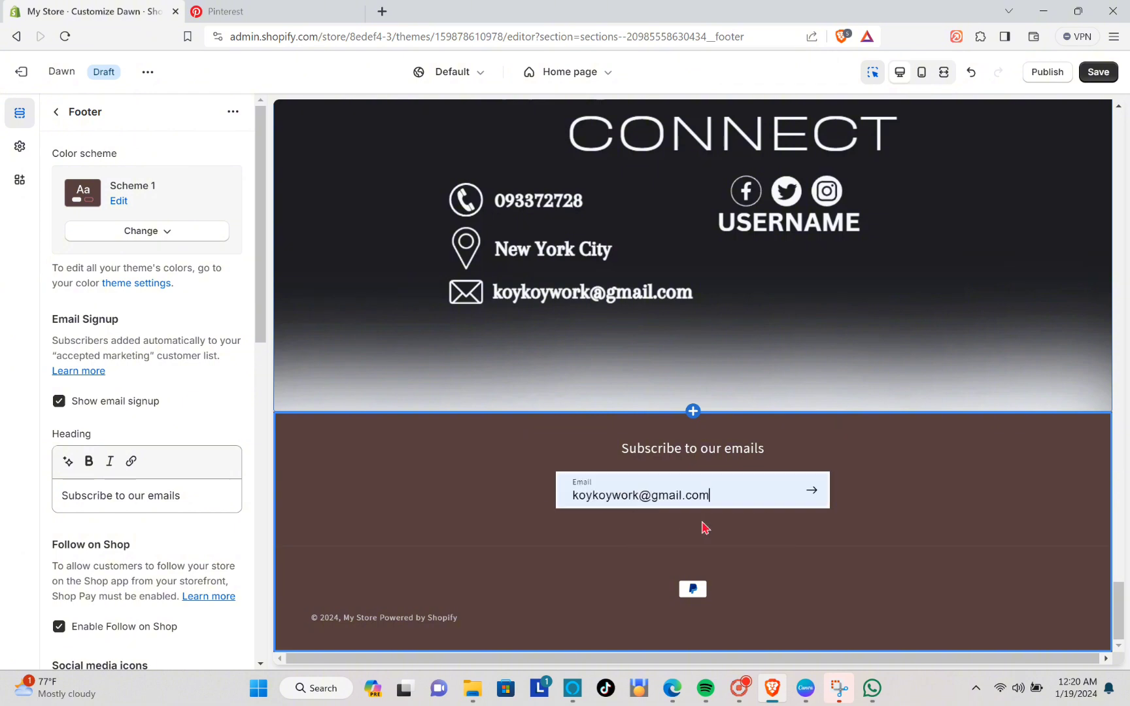
# Step: Save the homepage changes and scroll through the finished store preview
pyautogui.scroll(10, 876, 418)
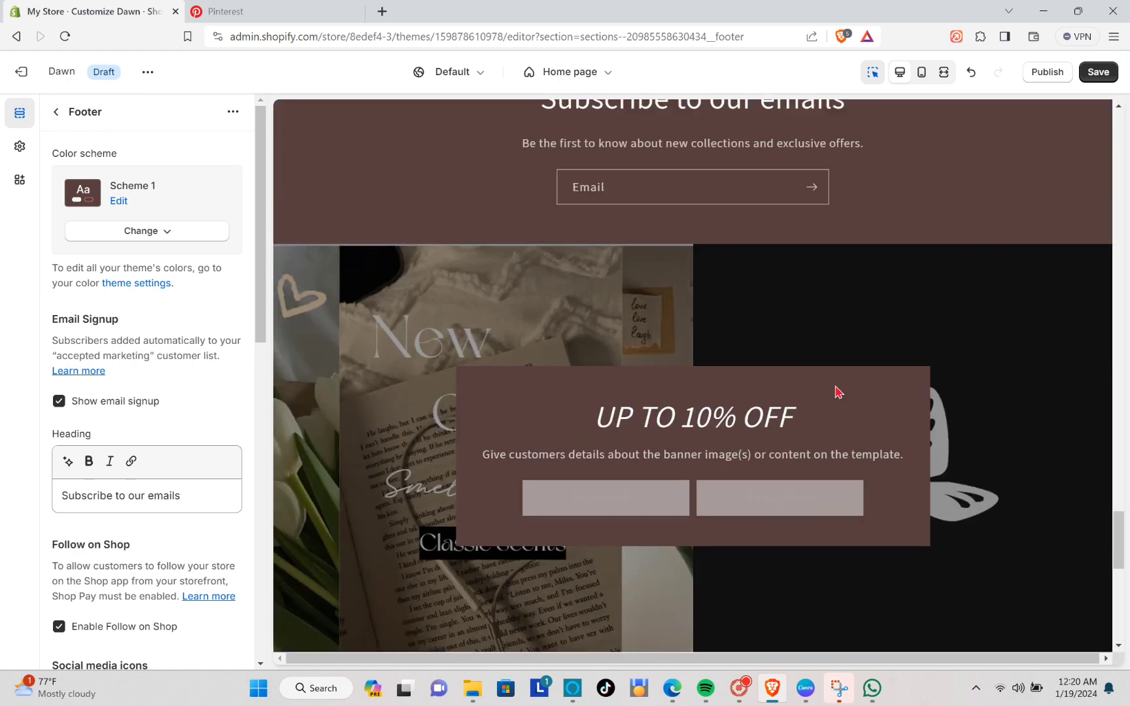
pyautogui.scroll(10, 832, 395)
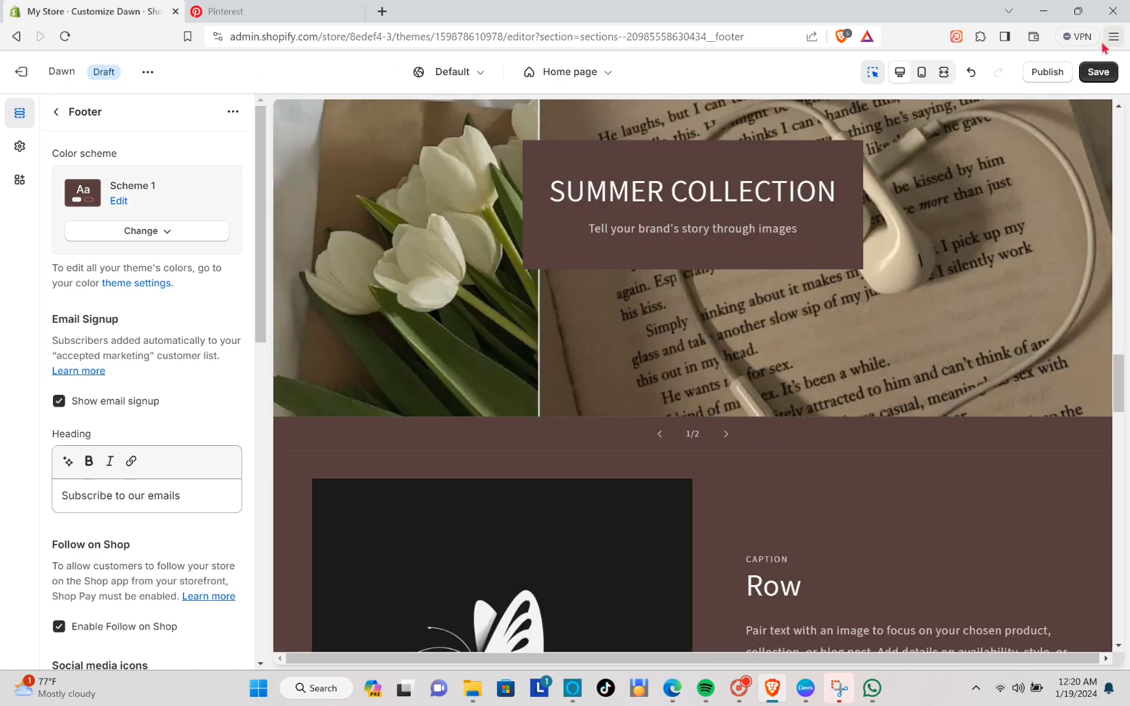
pyautogui.click(1098, 72)
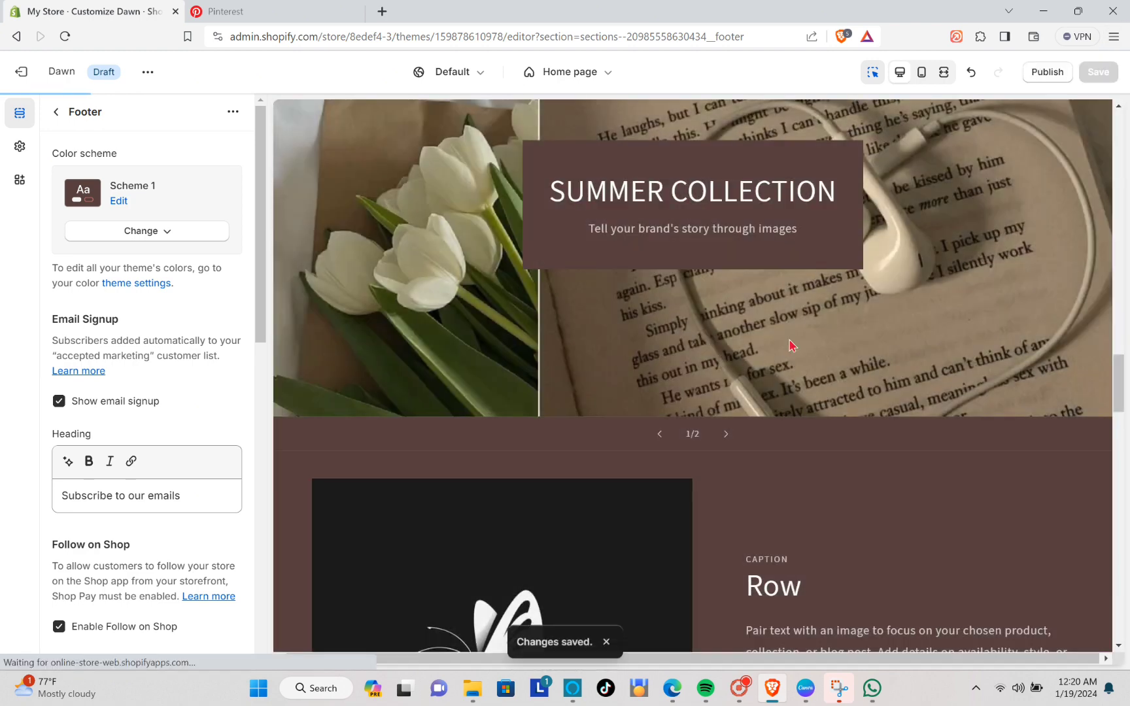
pyautogui.scroll(6, 1017, 275)
pyautogui.scroll(10, 1125, 283)
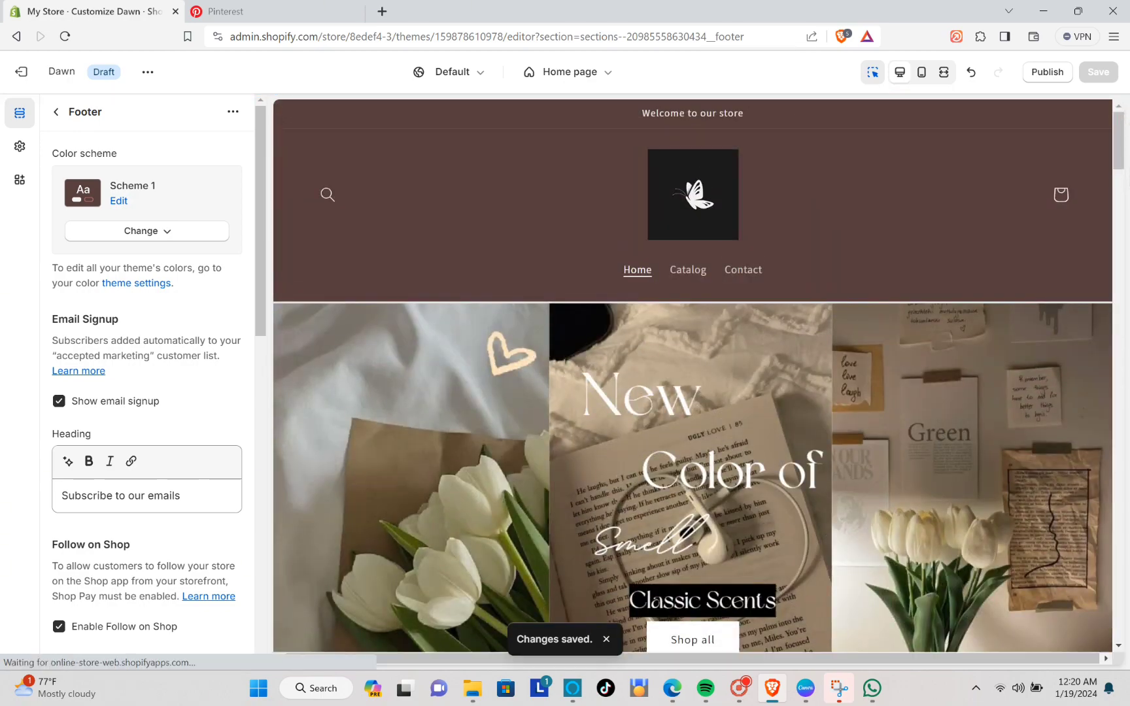
pyautogui.moveTo(1114, 162); pyautogui.dragTo(1126, 609)
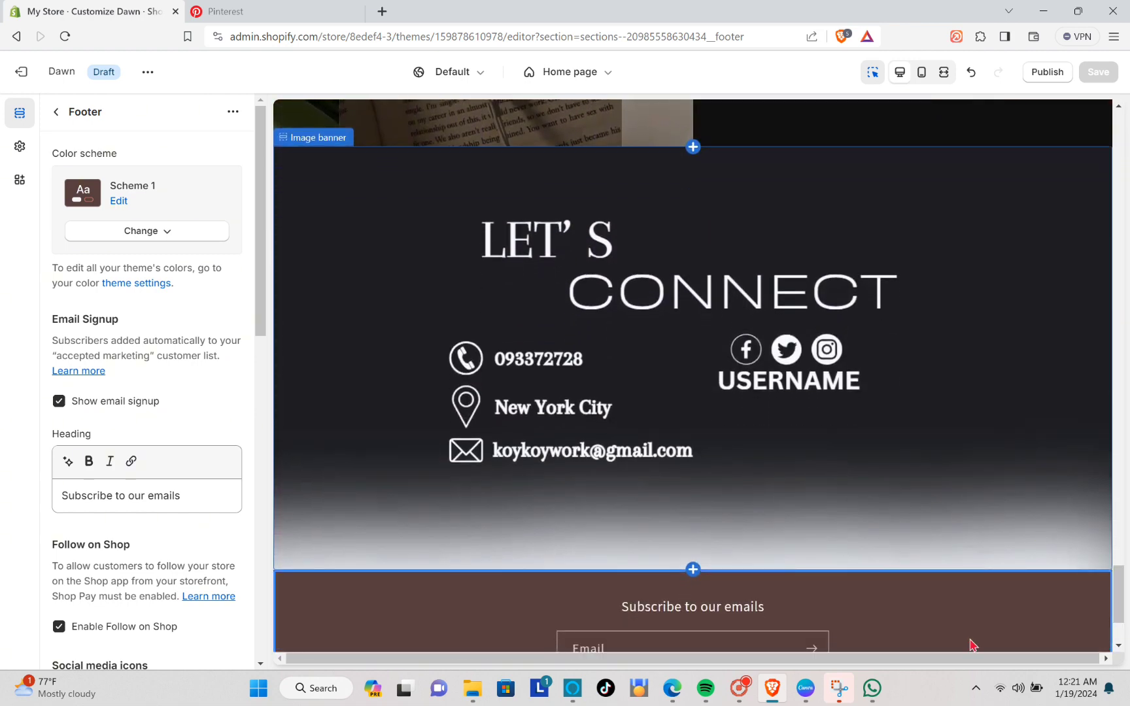
pyautogui.scroll(10, 837, 421)
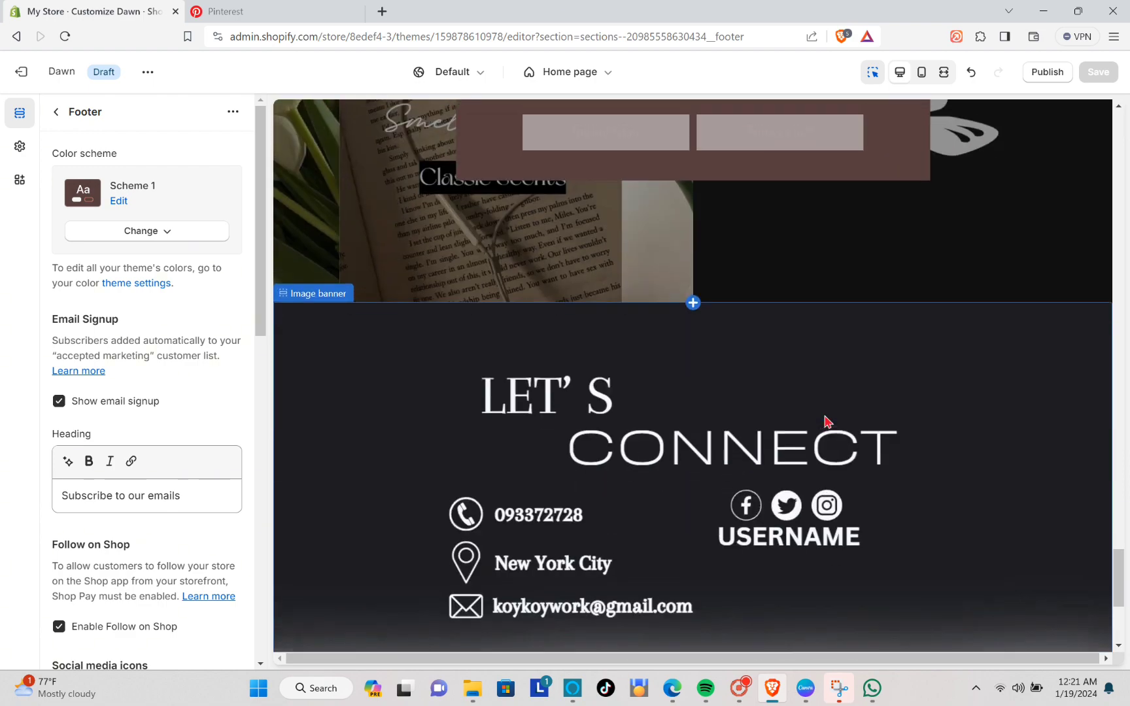
pyautogui.scroll(10, 835, 425)
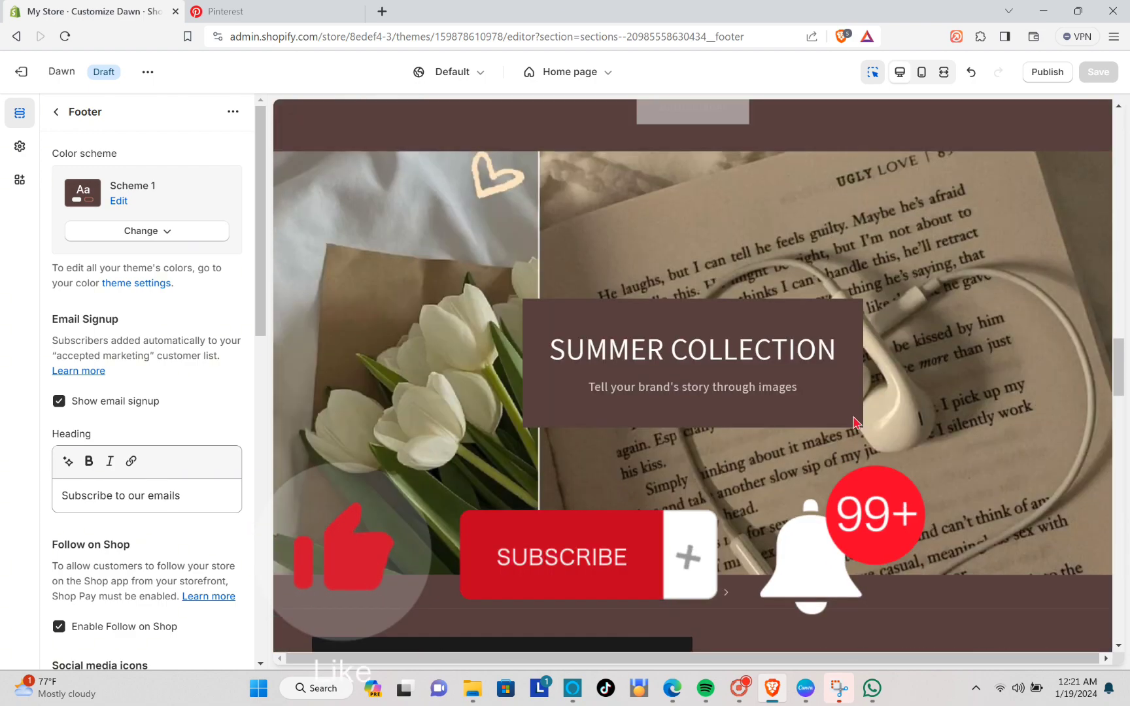